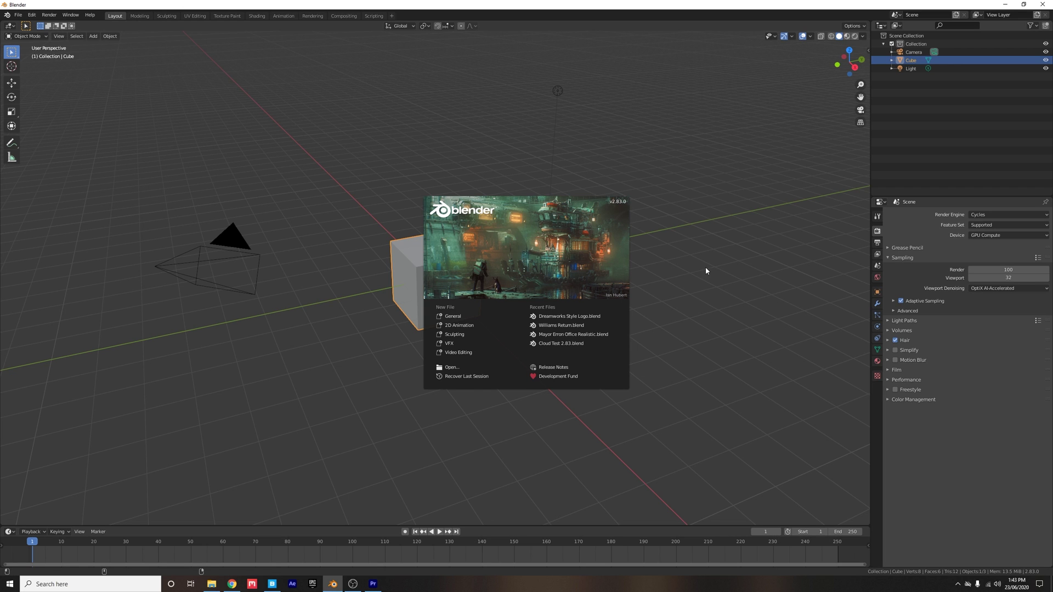
Switch to Chrome and search Blend Swap for "rock brush".
left_click(659, 280)
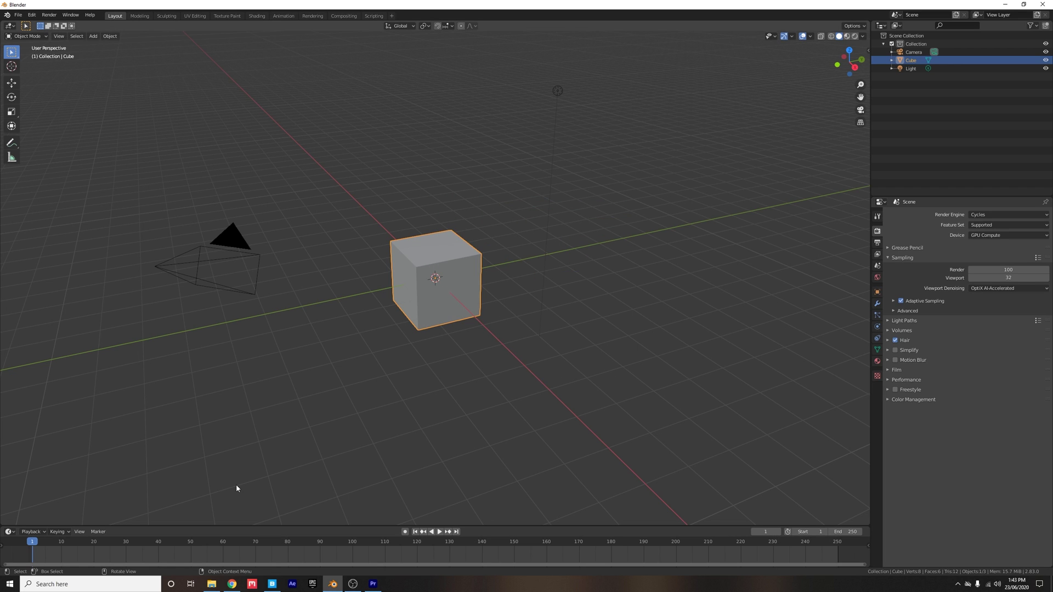
left_click(232, 584)
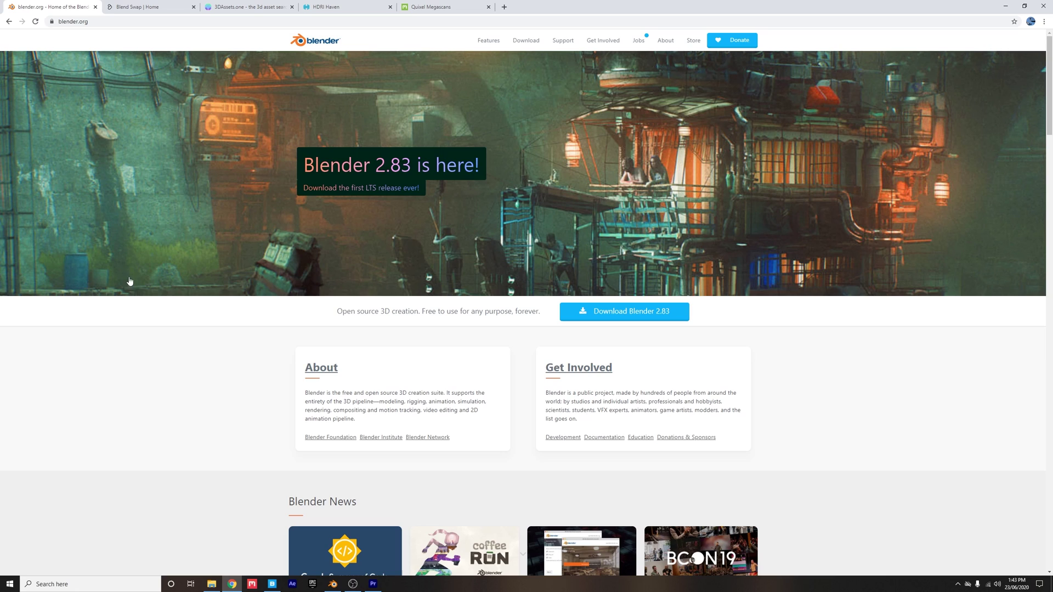
left_click(122, 5)
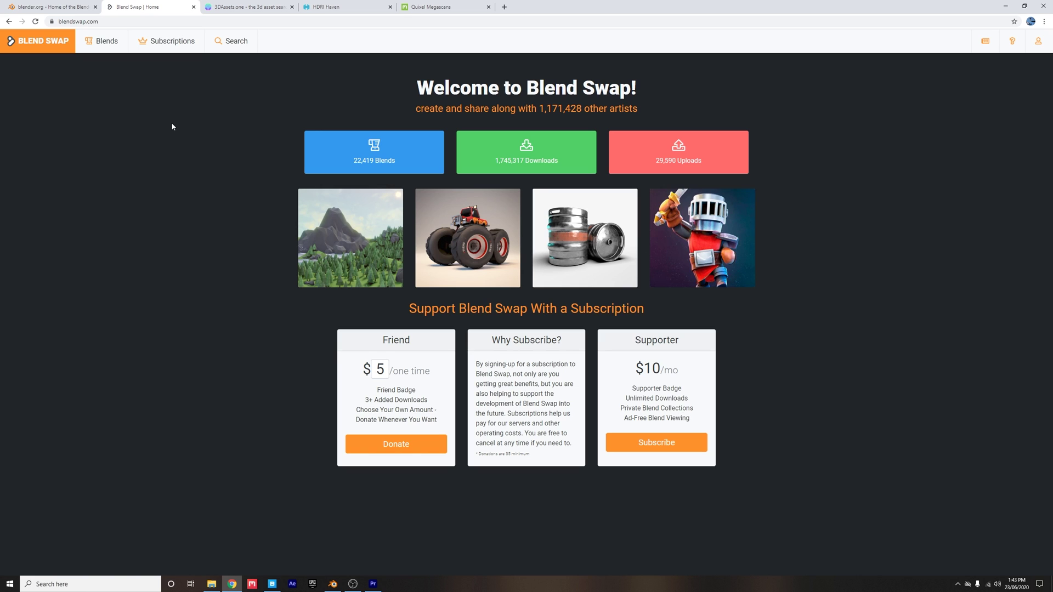
left_click(231, 41)
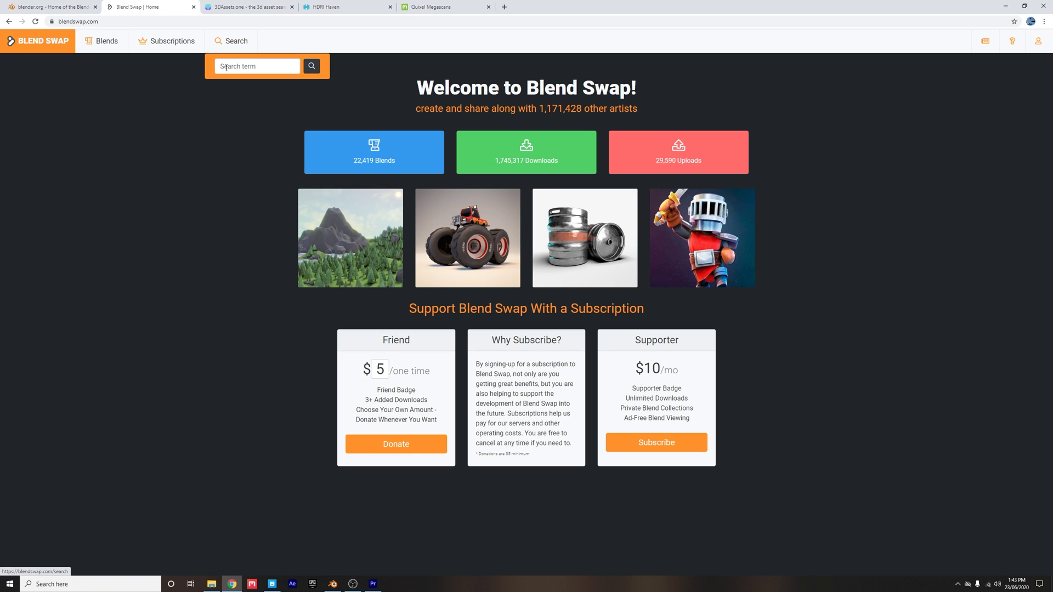
left_click(239, 67)
left_click(235, 85)
left_click(312, 69)
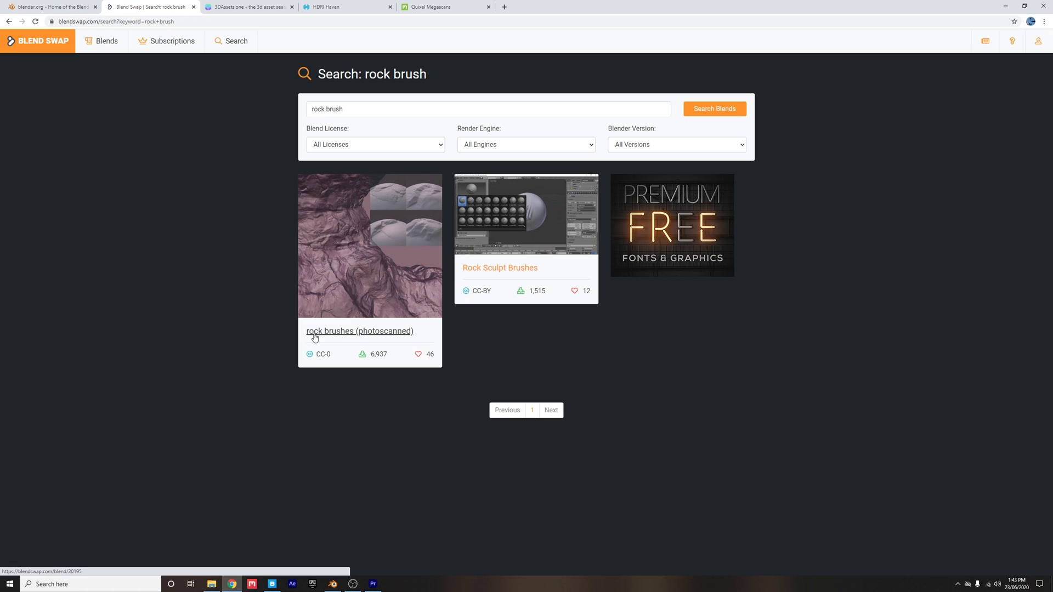
Open the "rock brushes (photoscanned)" result and review its license, description and download details.
left_click(349, 335)
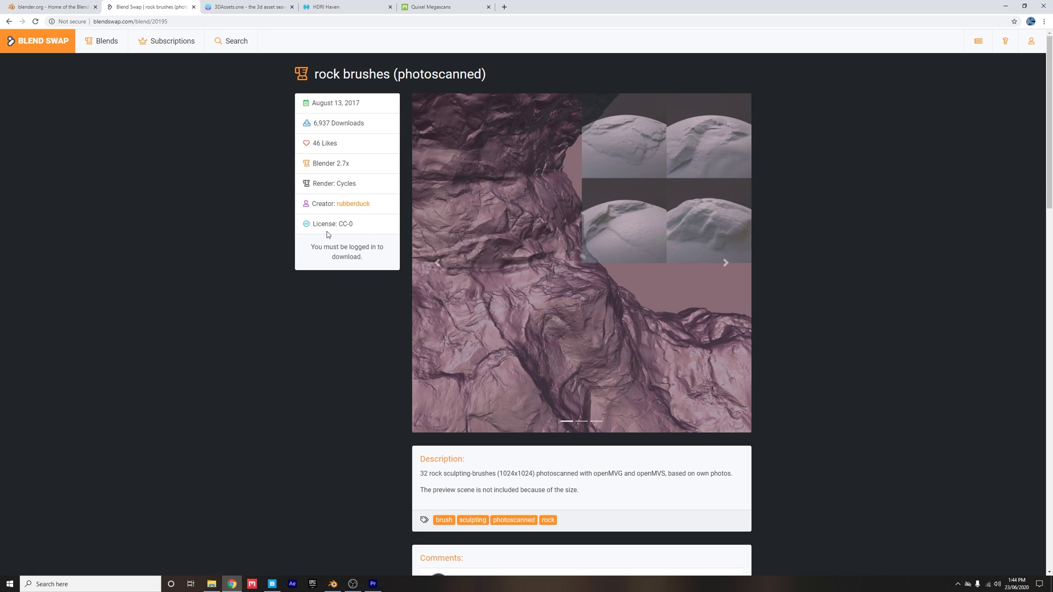
scroll(355, 369, "down", 2)
scroll(252, 148, "up", 2)
Search 3DAssets.one for "rock".
left_click(241, 6)
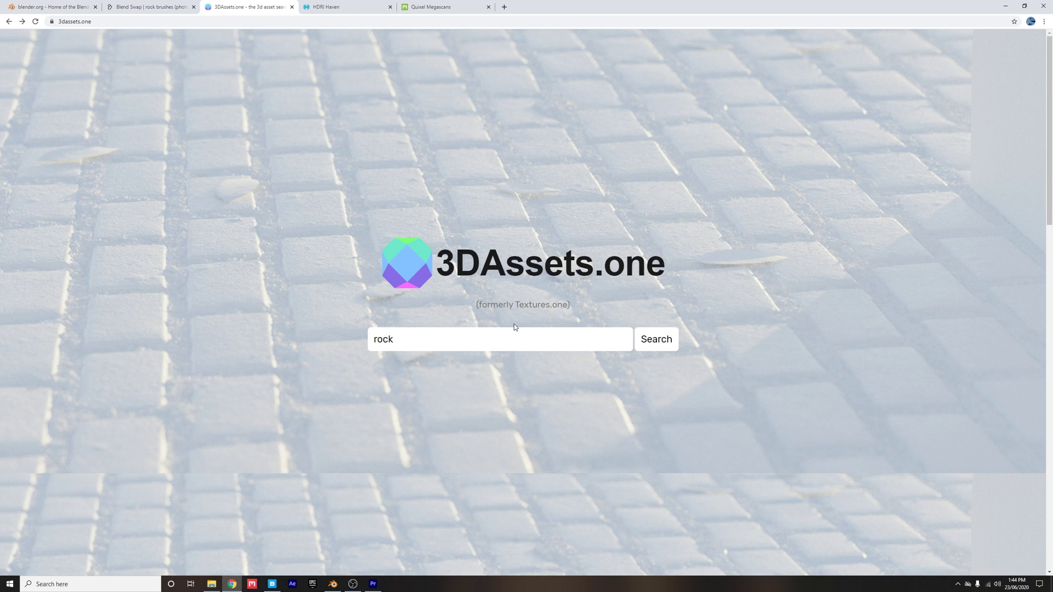
left_click(408, 340)
double_click(408, 340)
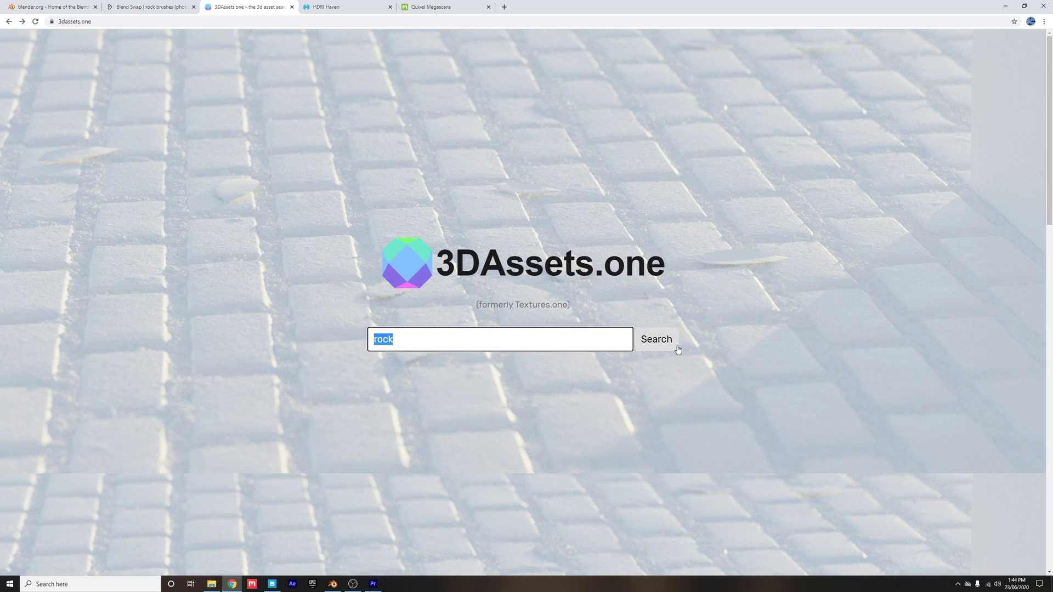
left_click(647, 343)
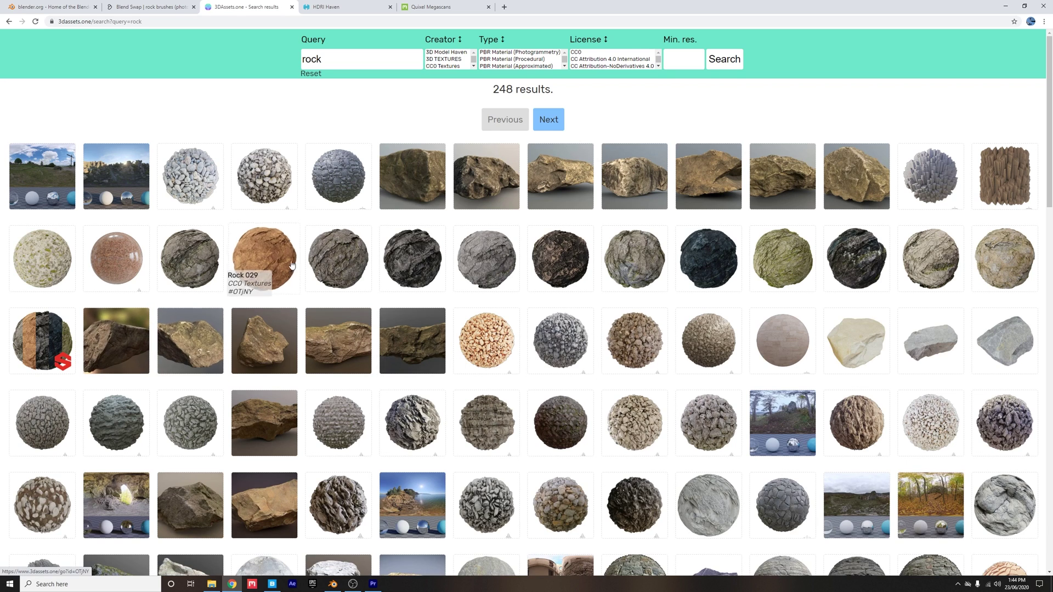
Browse the rock assets and open the Rock 038 texture page to examine its preview.
scroll(494, 269, "down", 3)
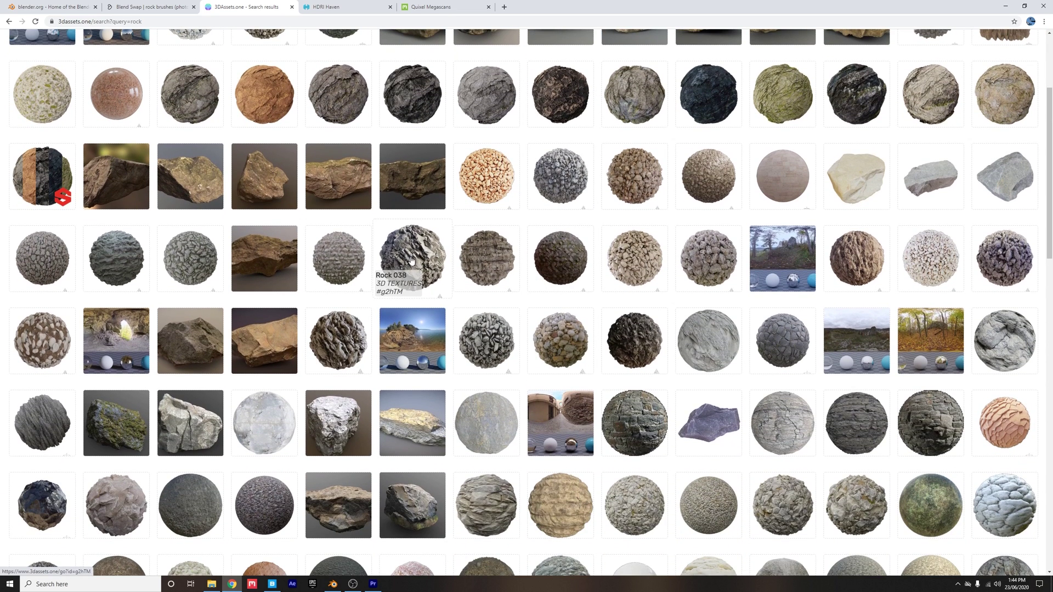
left_click(412, 259)
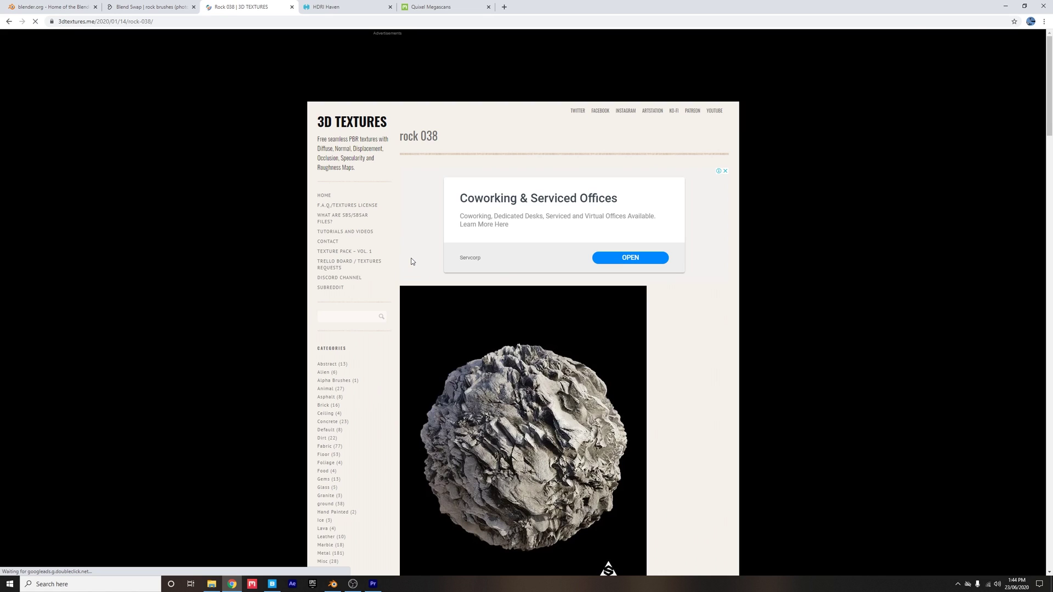
scroll(414, 296, "down", 4)
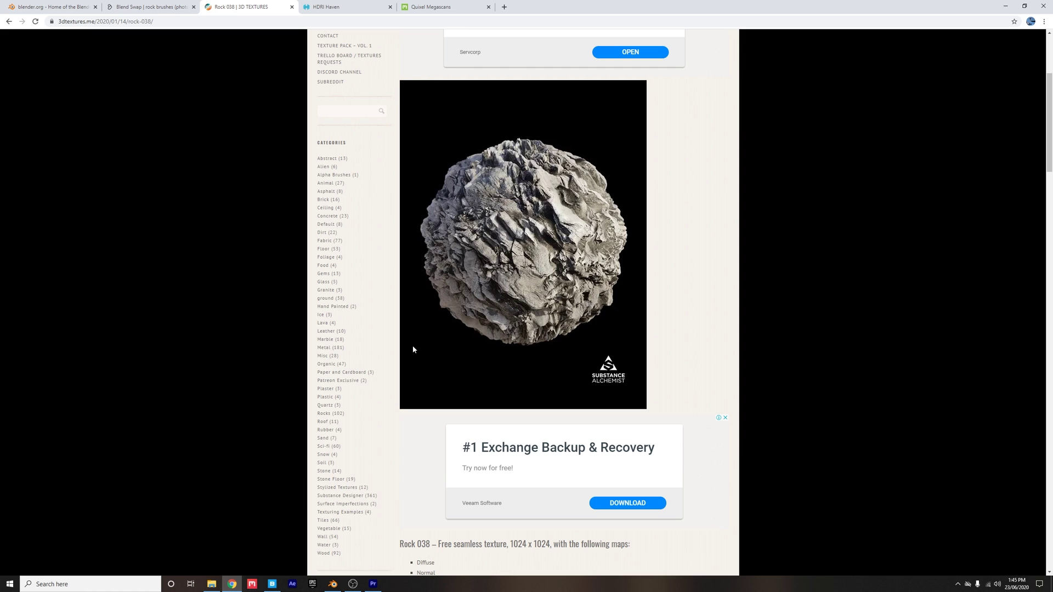
Browse the HDRIs on HDRI Haven, including the Sunrise/Sunset category.
left_click(329, 7)
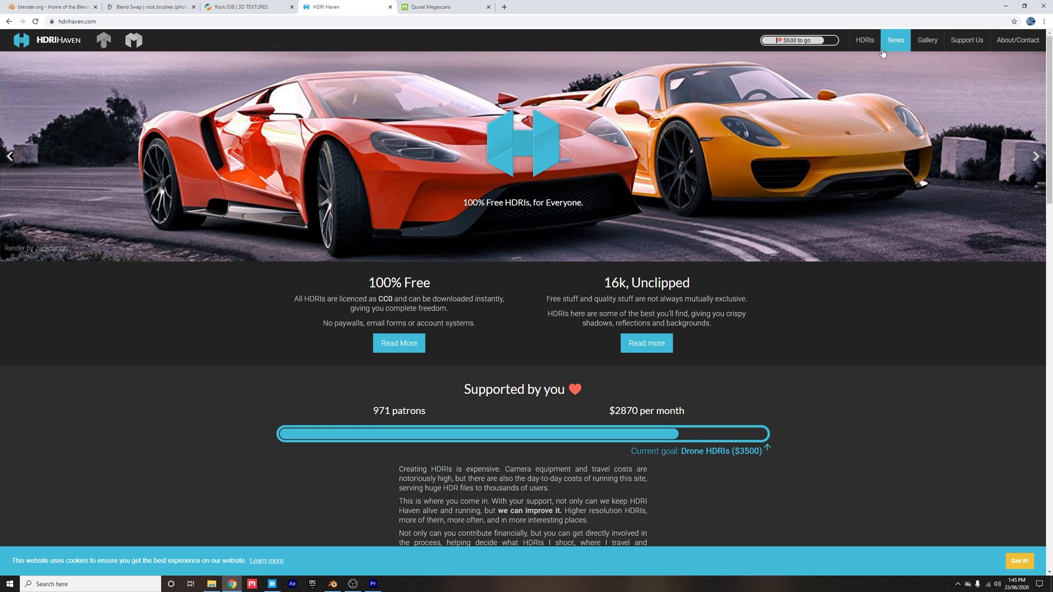
left_click(865, 40)
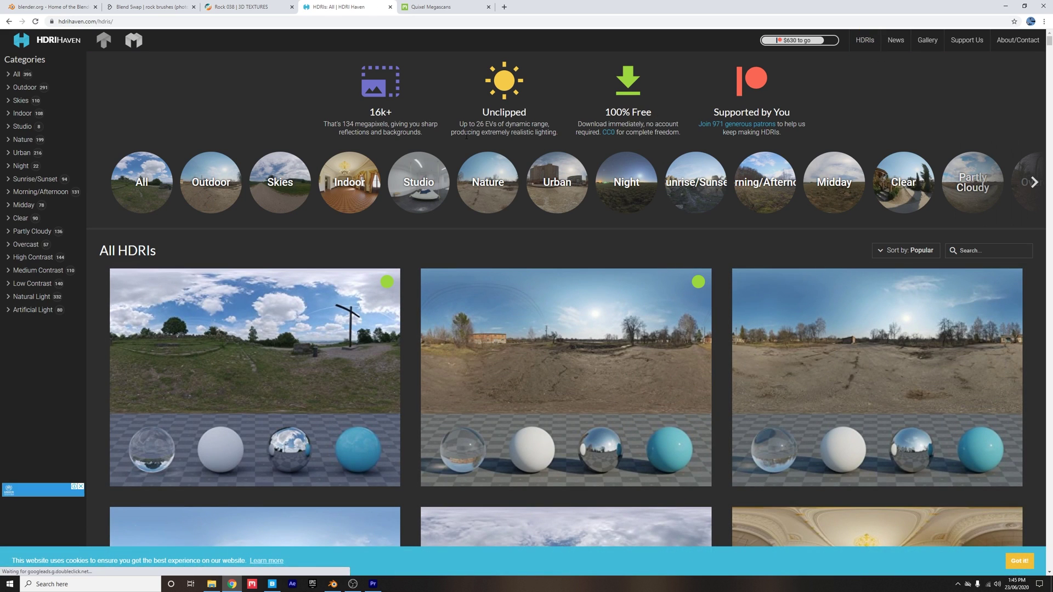
scroll(428, 168, "down", 8)
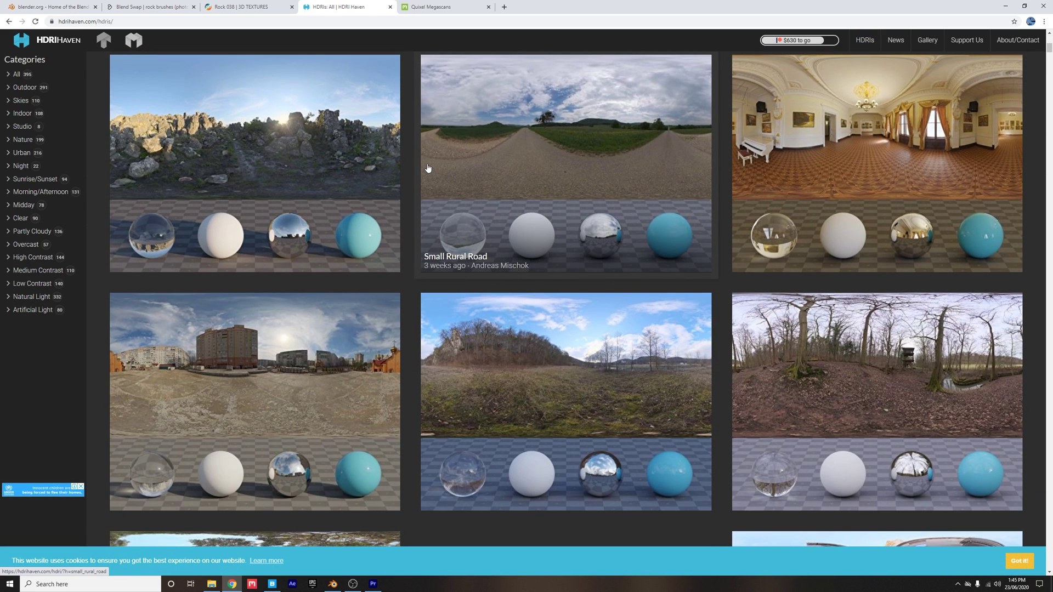
scroll(428, 168, "up", 8)
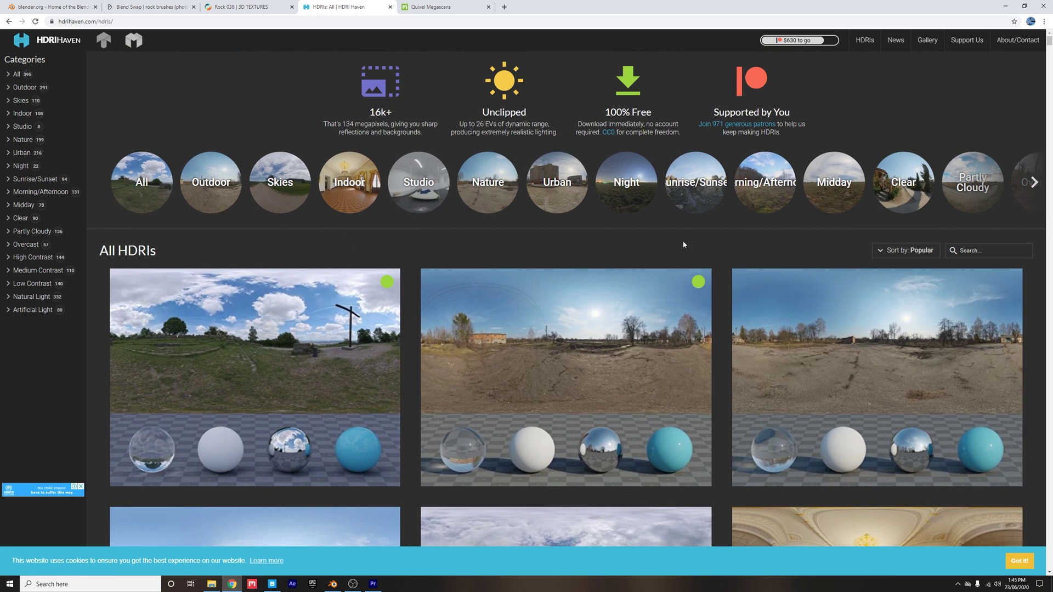
left_click(724, 196)
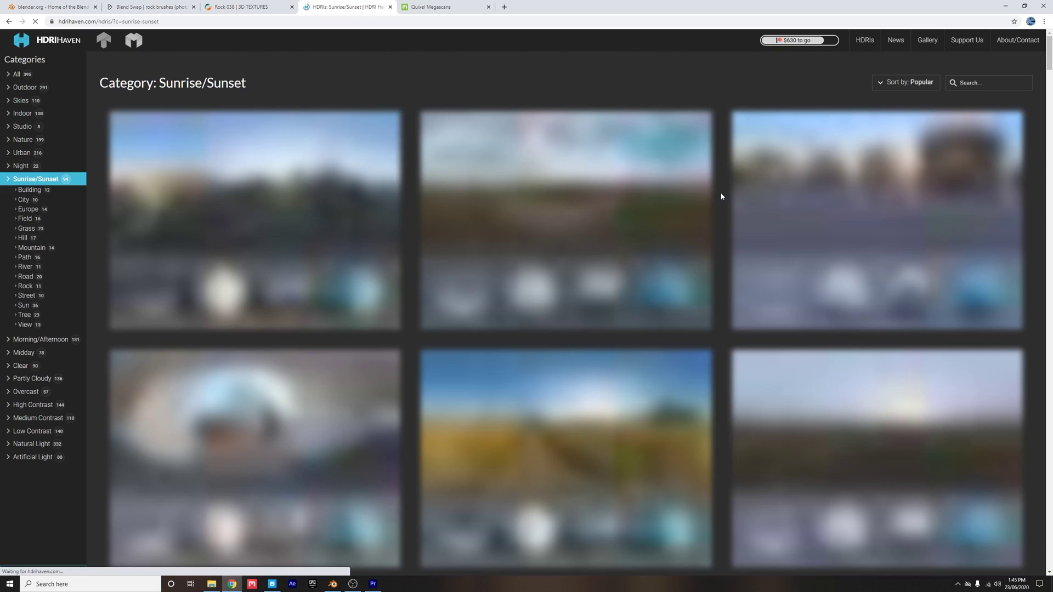
scroll(713, 203, "down", 12)
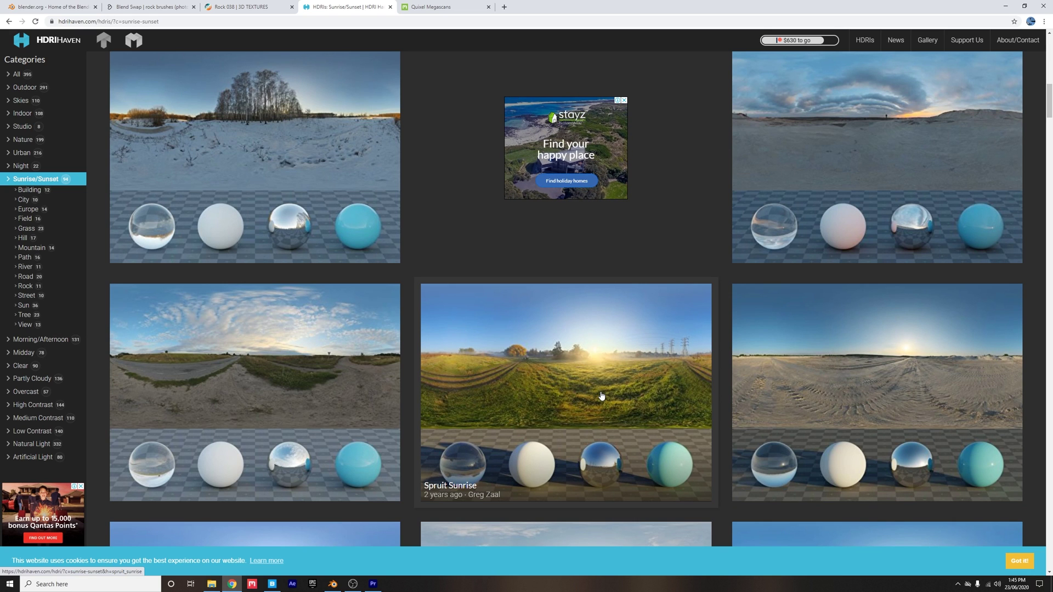
Switch to Blender and replace the default cube with a mesh plane.
key("alt+Tab")
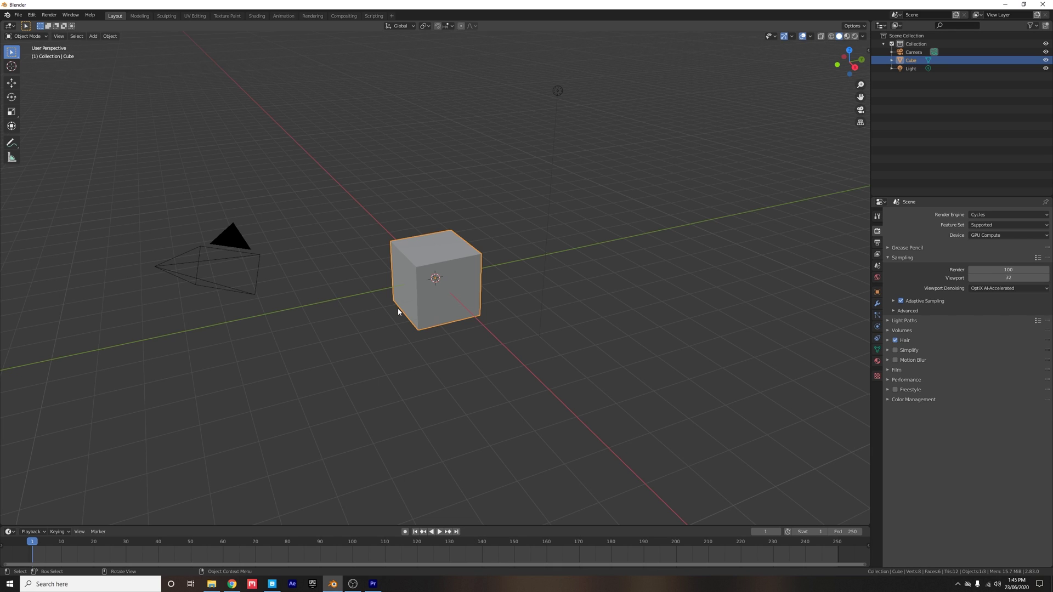
key("Delete")
key("shift+a")
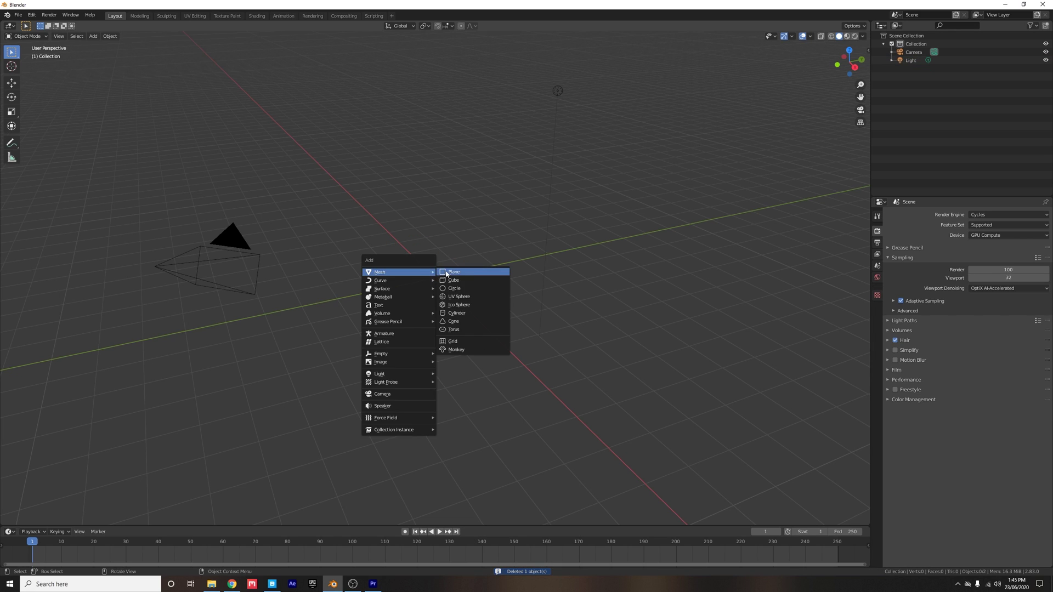
left_click(446, 272)
Rotate the plane 90° about the global X axis and scale it by 3.
type("rx")
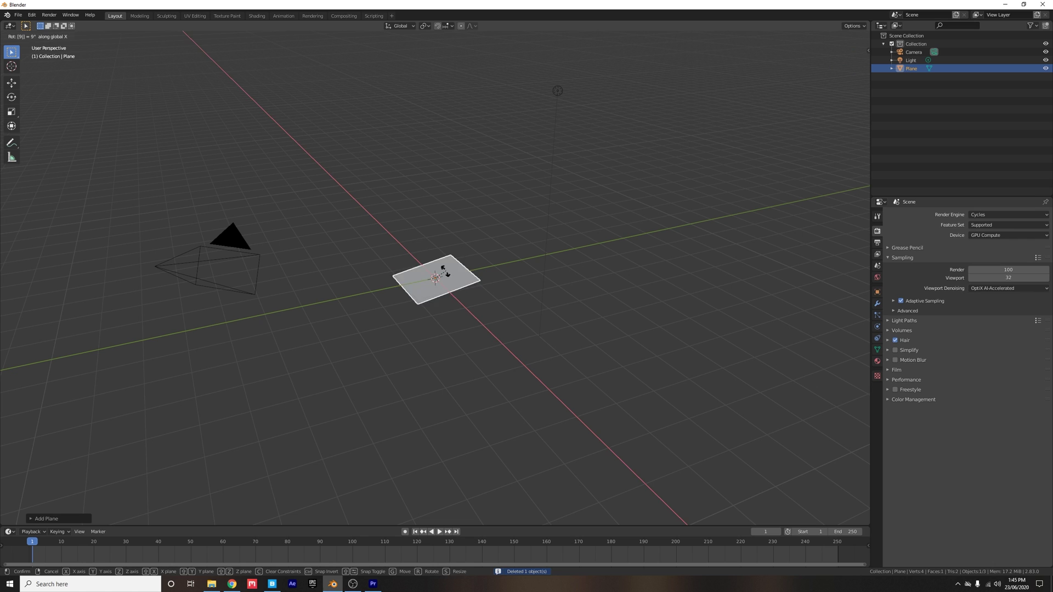
type("90")
key("Return")
middle_click_drag(447, 274, 423, 272)
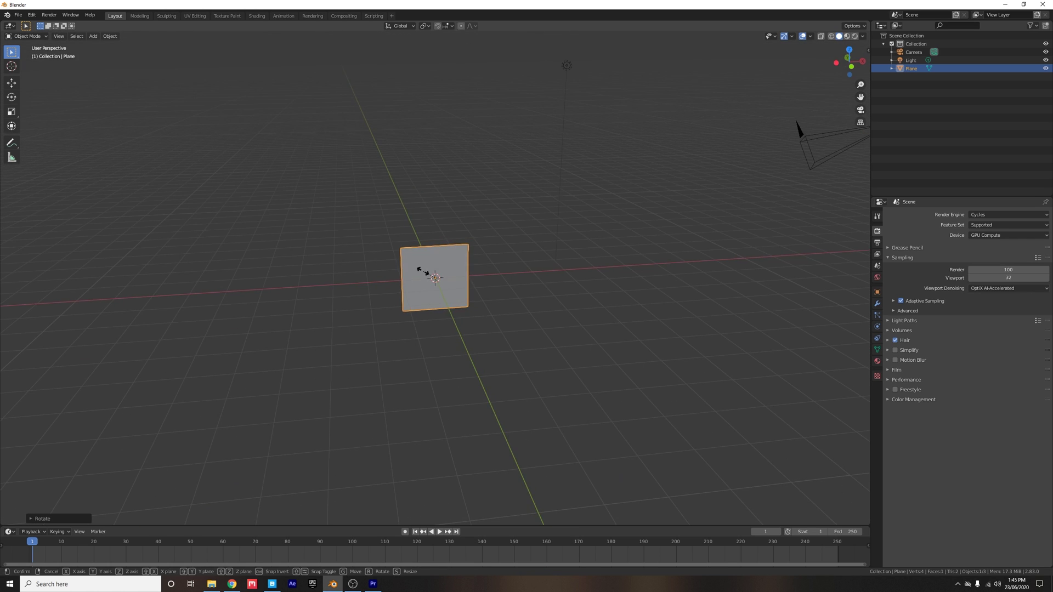
type("s3")
key("Return")
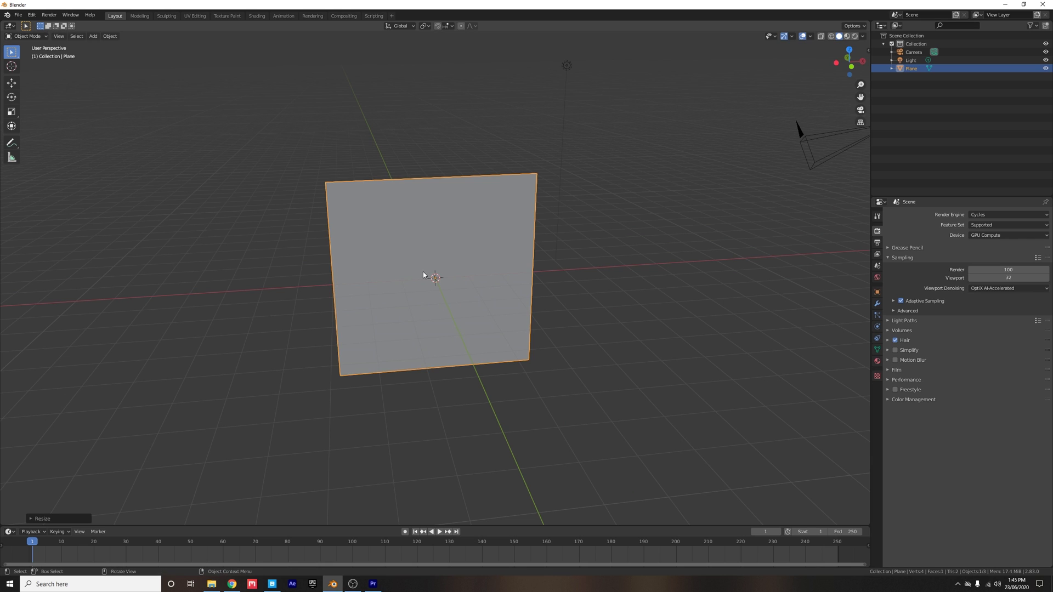
Raise the plane about 3 m along the Z axis so its lower edge sits at grid level.
middle_click_drag(410, 278, 458, 277)
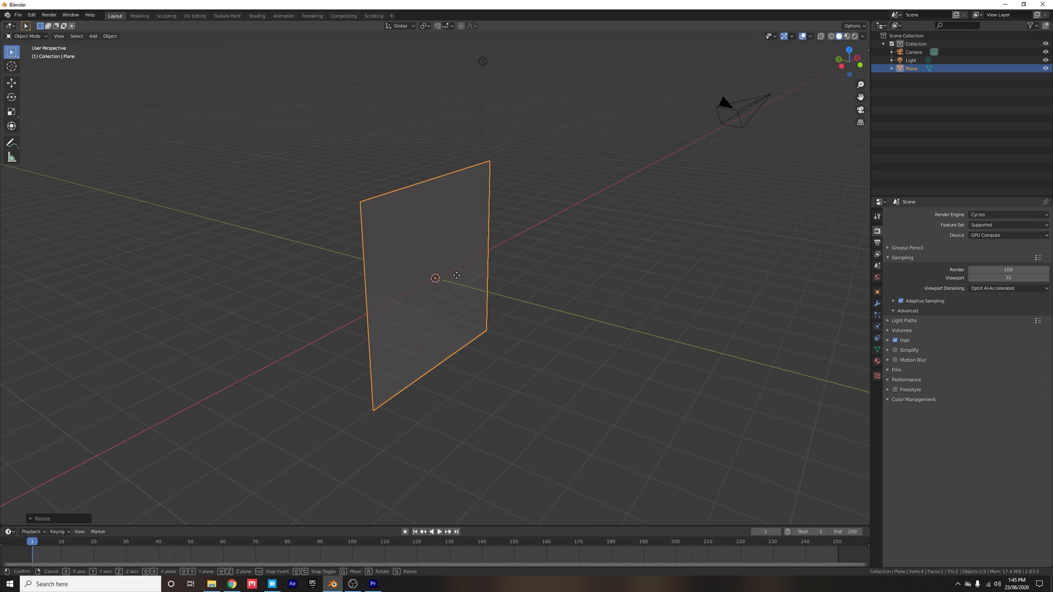
key("g")
key("z")
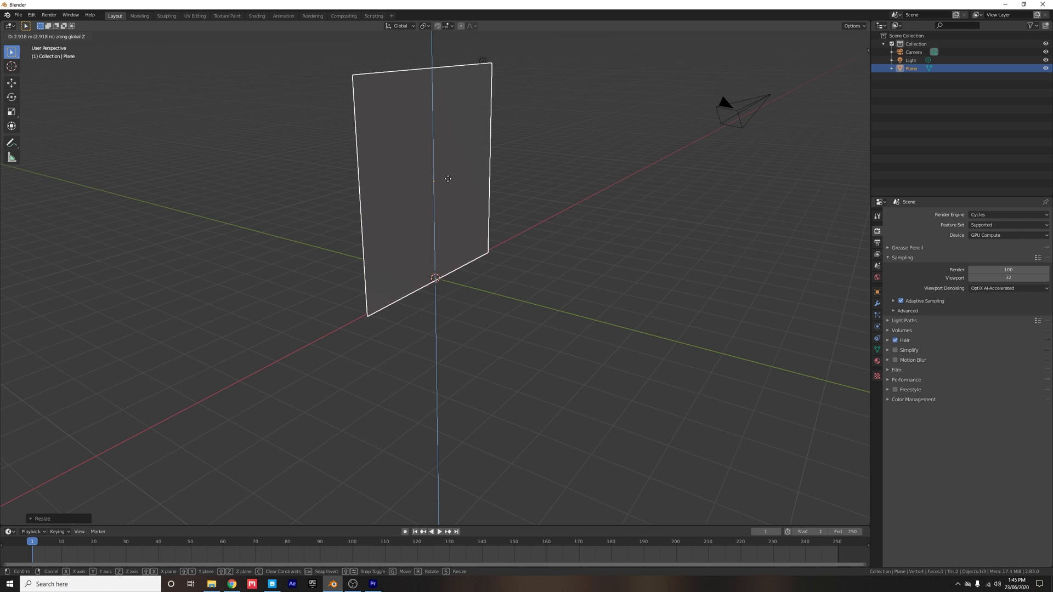
left_click(439, 169)
middle_click_drag(439, 170, 522, 243)
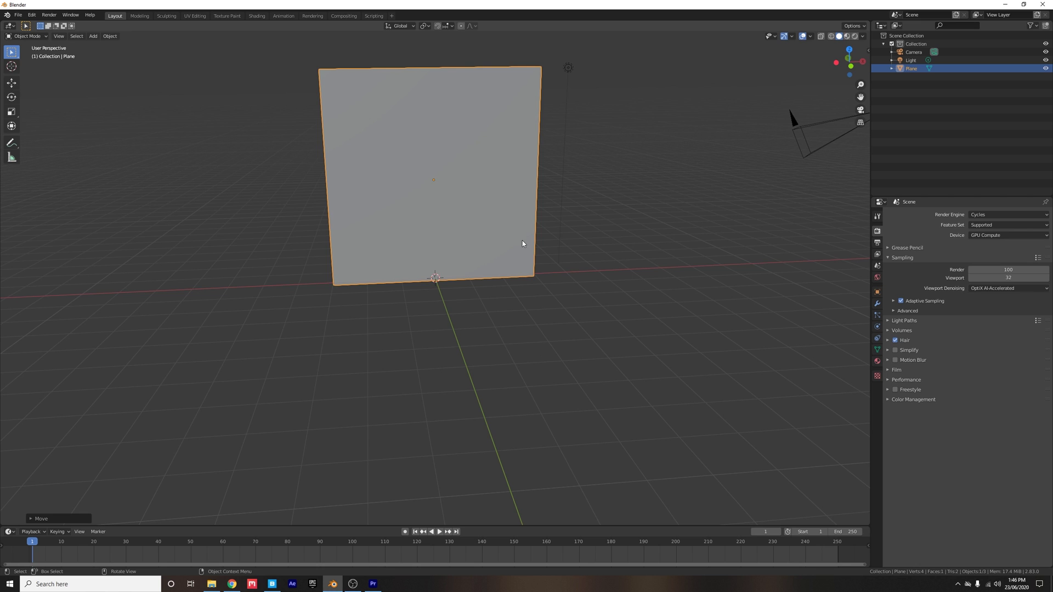
middle_click_drag(455, 209, 360, 162)
key("Tab")
key("Tab")
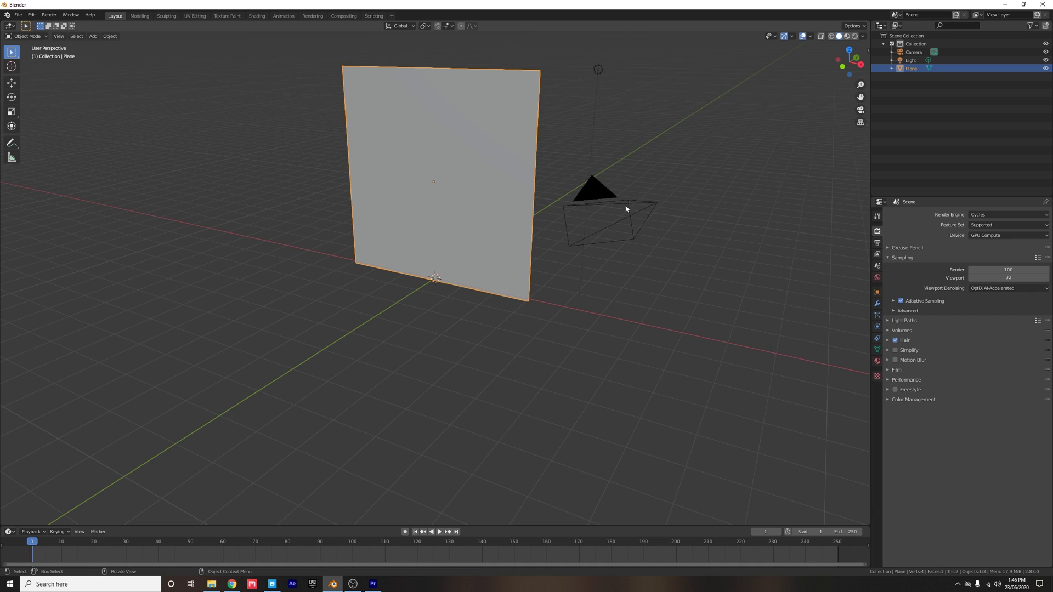
Add a Multiresolution modifier to the plane and set its subdivision type to Simple.
left_click(878, 304)
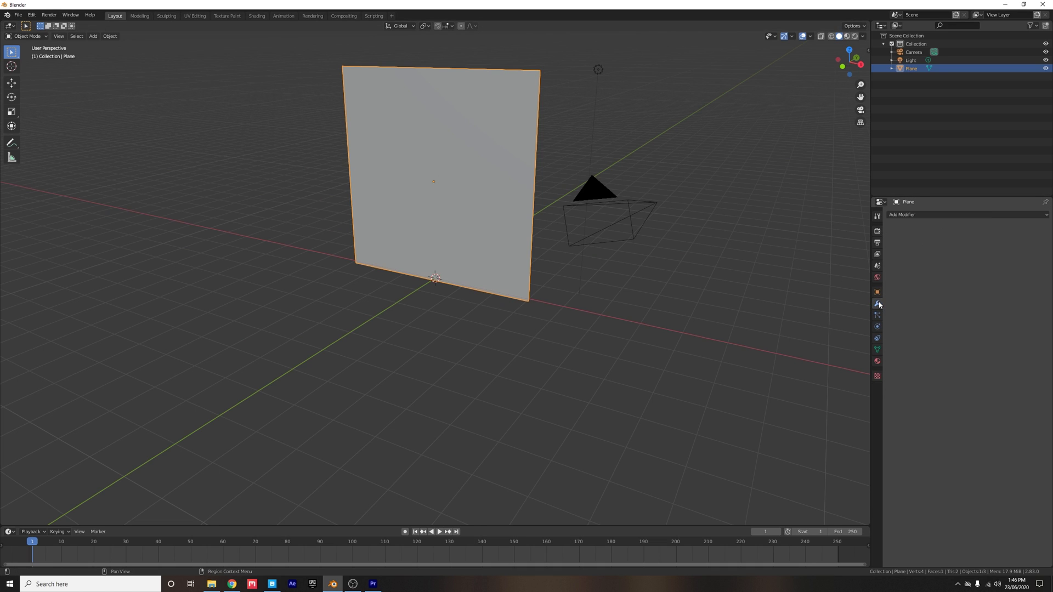
left_click(900, 215)
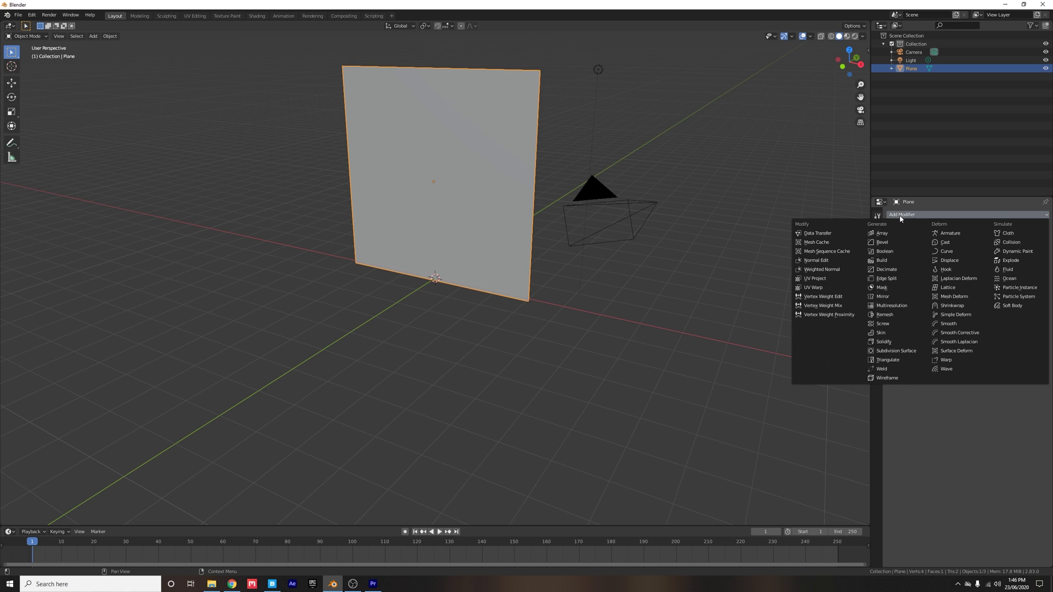
left_click(892, 306)
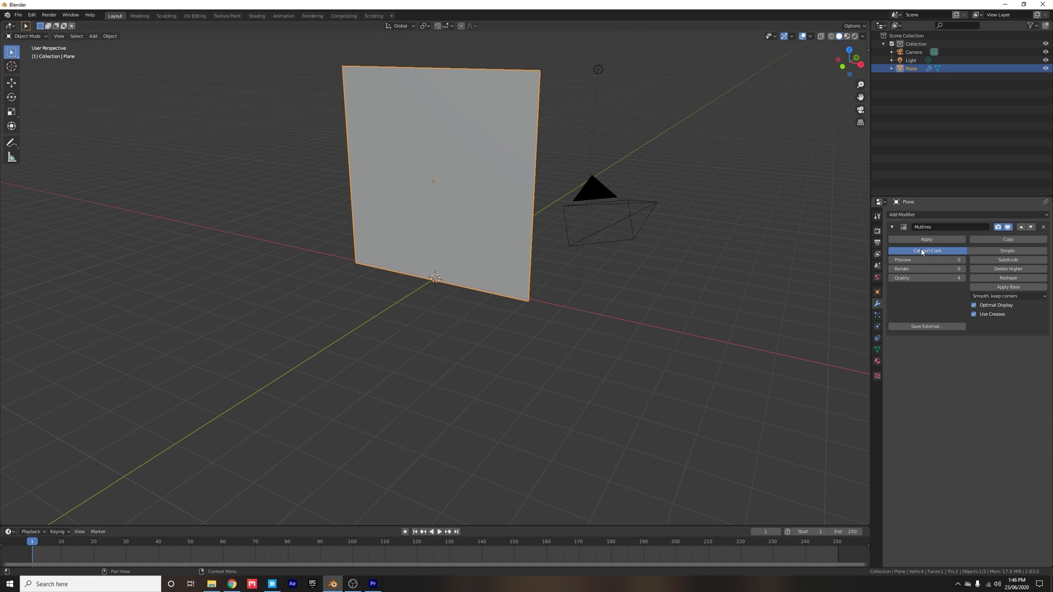
left_click(1008, 250)
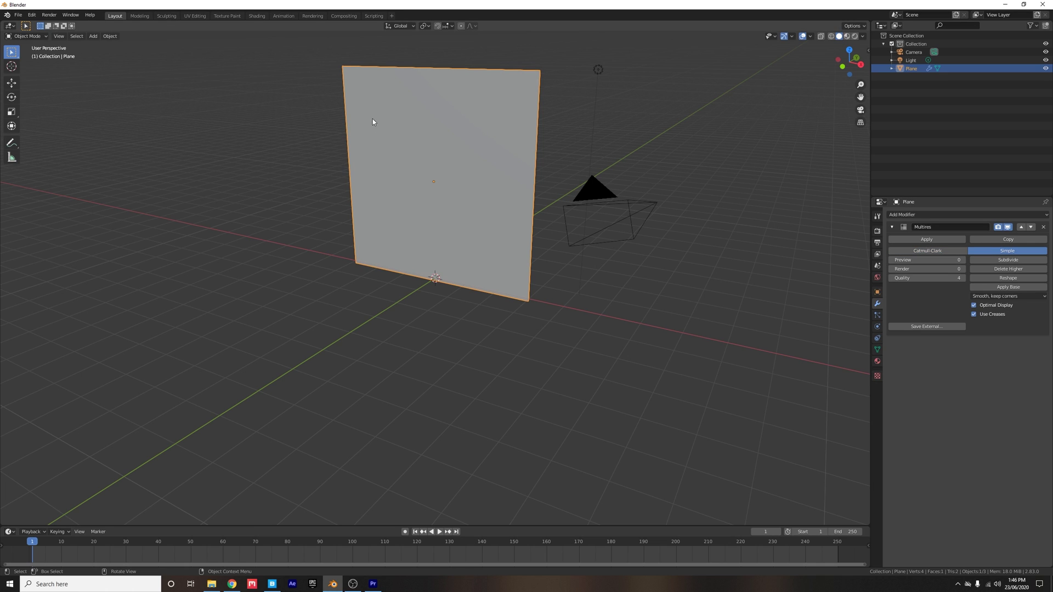
Subdivide the plane with the Multiresolution modifier up to level 9.
left_click(1024, 261)
left_click(1024, 261)
left_click(1025, 261)
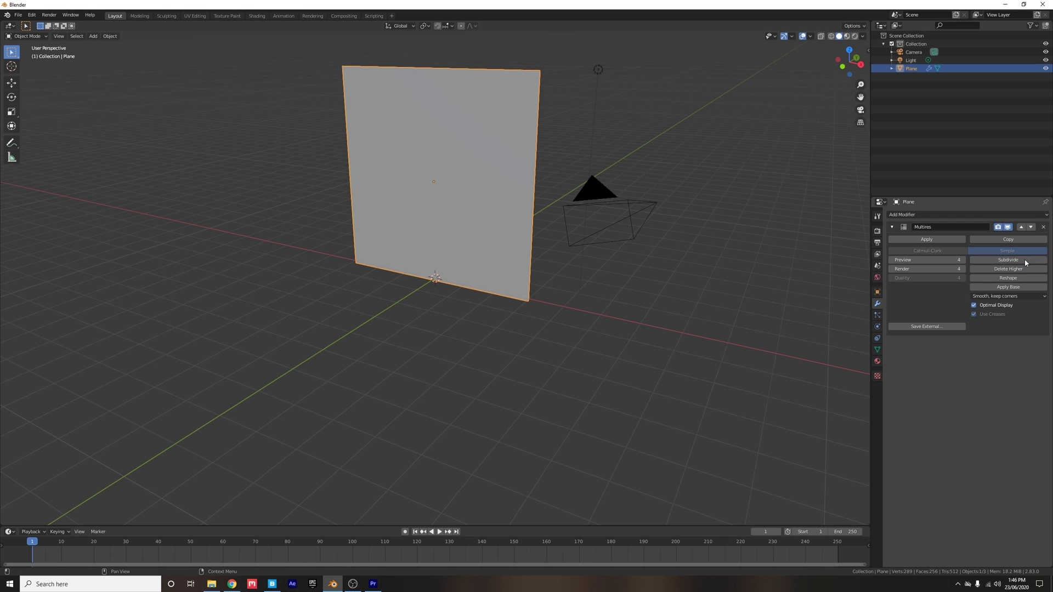
left_click(1025, 261)
left_click(1025, 261)
left_click(1025, 262)
left_click(1025, 261)
middle_click_drag(518, 240, 501, 225)
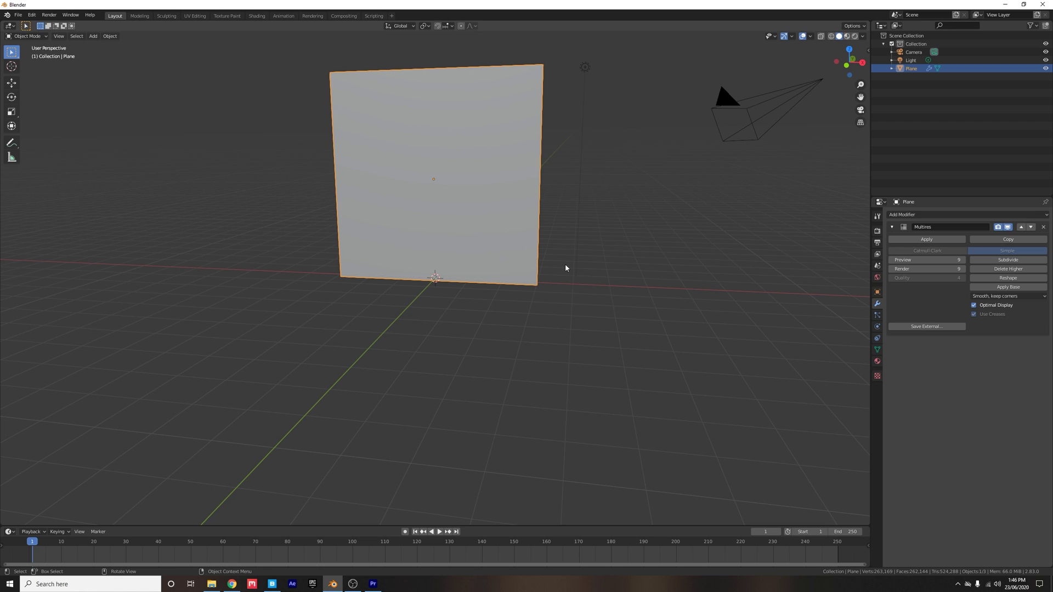
Switch to the Sculpting workspace with the whole plane in view.
left_click(166, 15)
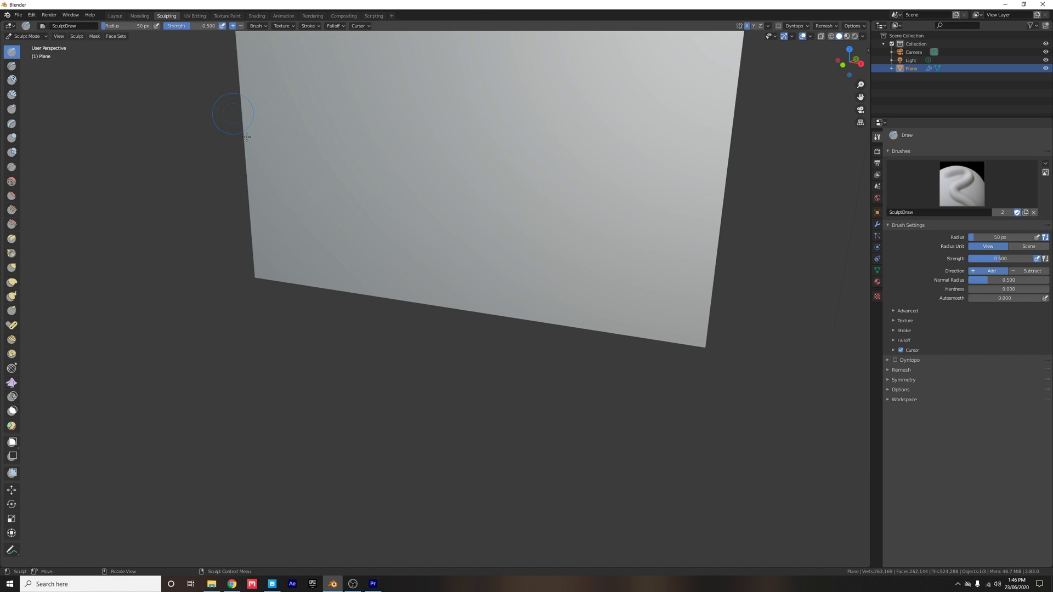
middle_click_drag(295, 189, 274, 239)
scroll(274, 239, "down", 3)
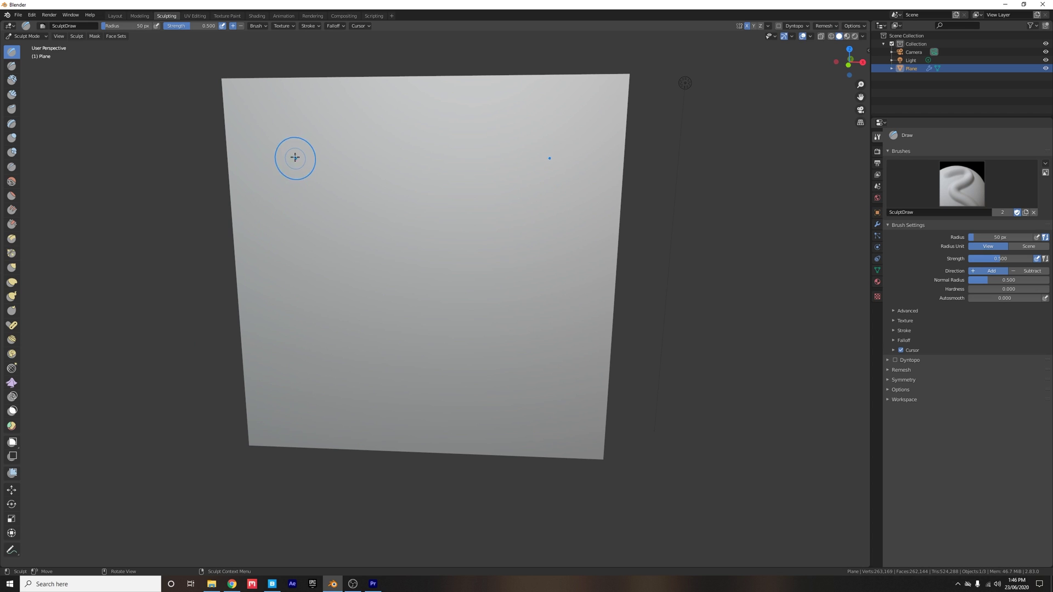
Start appending data and open rock_brushes.blend from the photoscanned rock brushes folder inside Textures > Brushes.
middle_click_drag(294, 158, 322, 184, "shift")
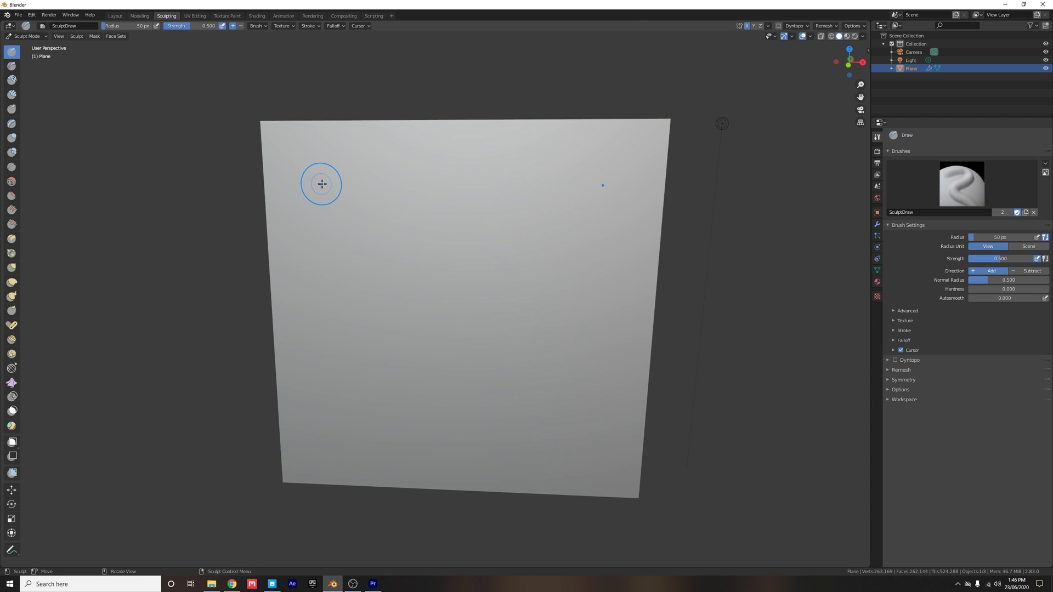
left_click(18, 15)
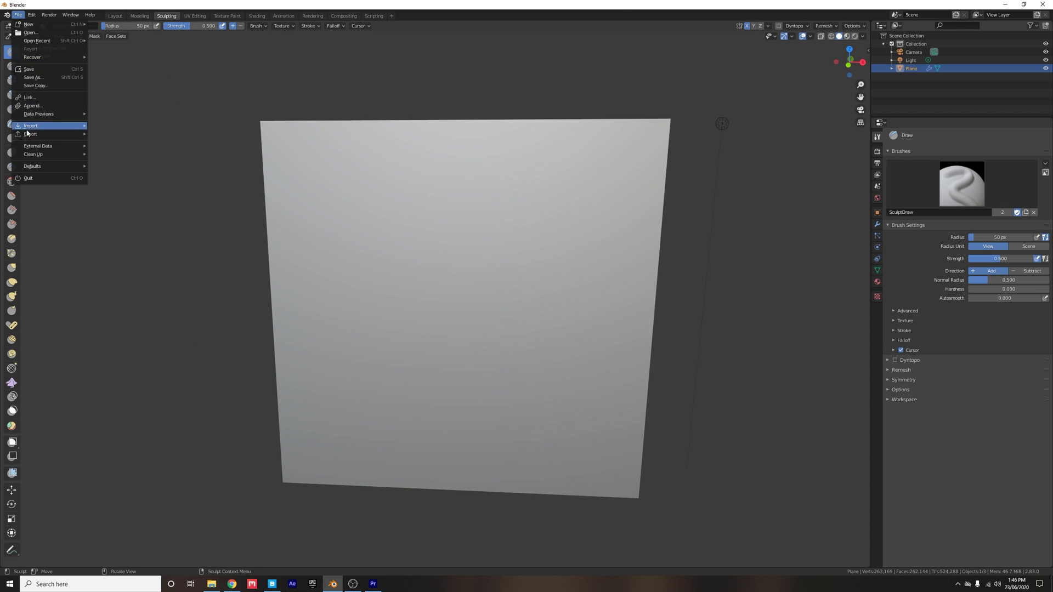
left_click(34, 106)
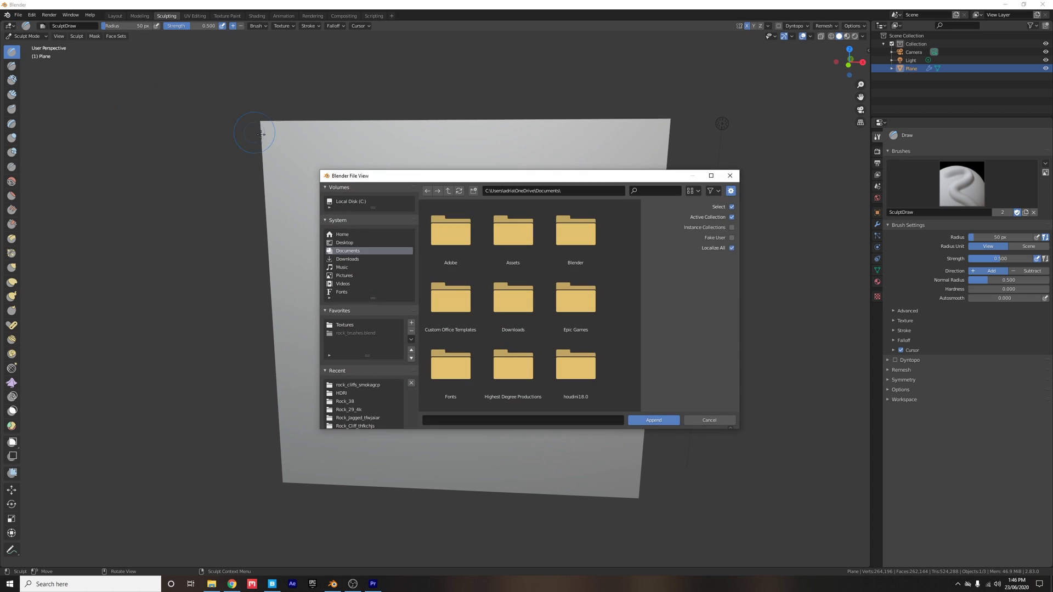
left_click(352, 327)
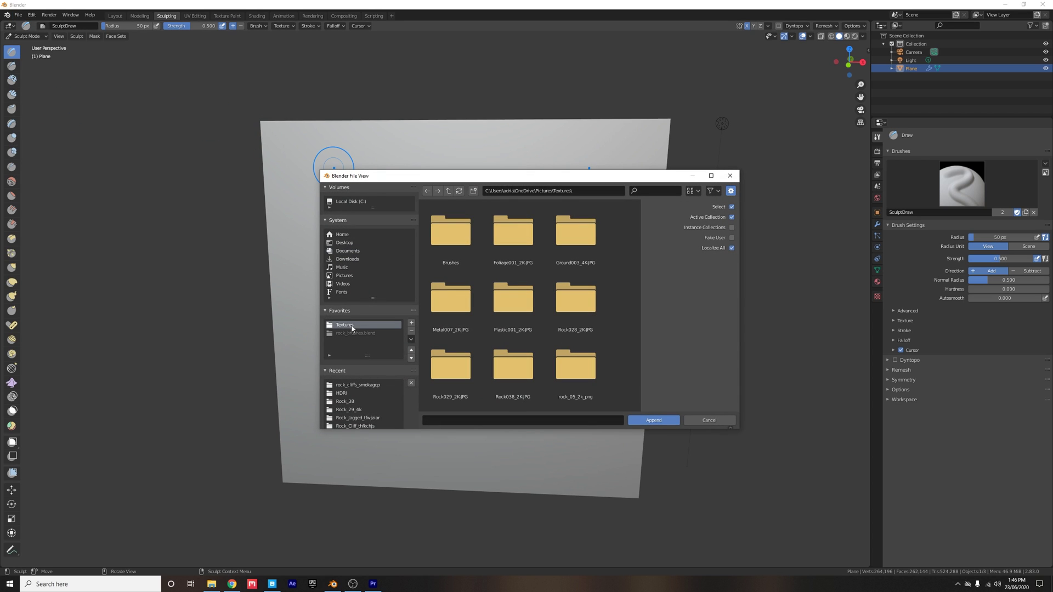
double_click(450, 233)
double_click(437, 248)
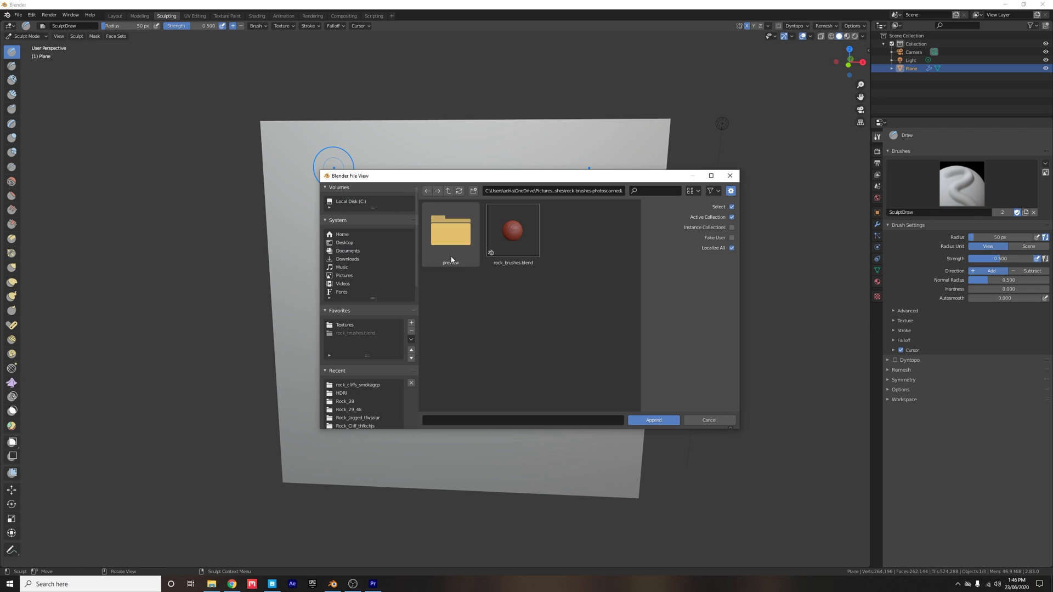
left_click(507, 264)
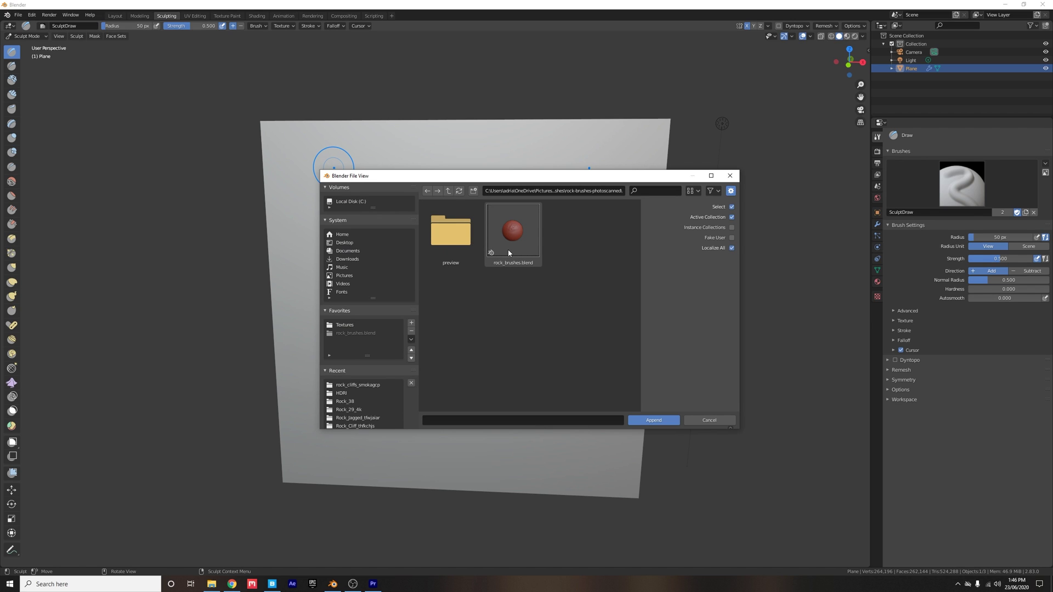
double_click(509, 253)
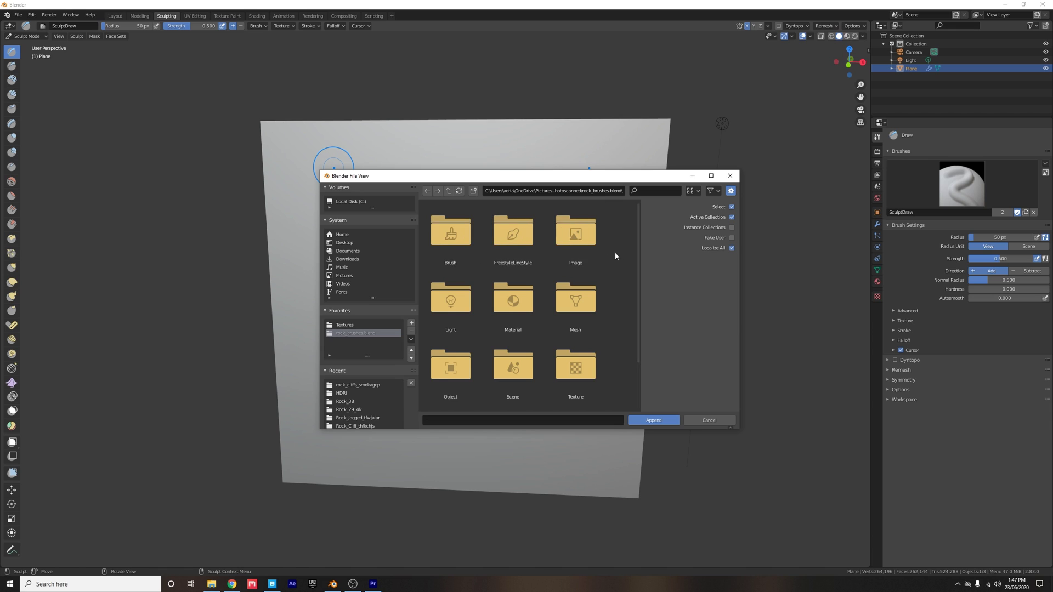
Append all the brushes contained in the file's Brush category to the current scene.
scroll(620, 269, "down", 3)
scroll(623, 284, "up", 3)
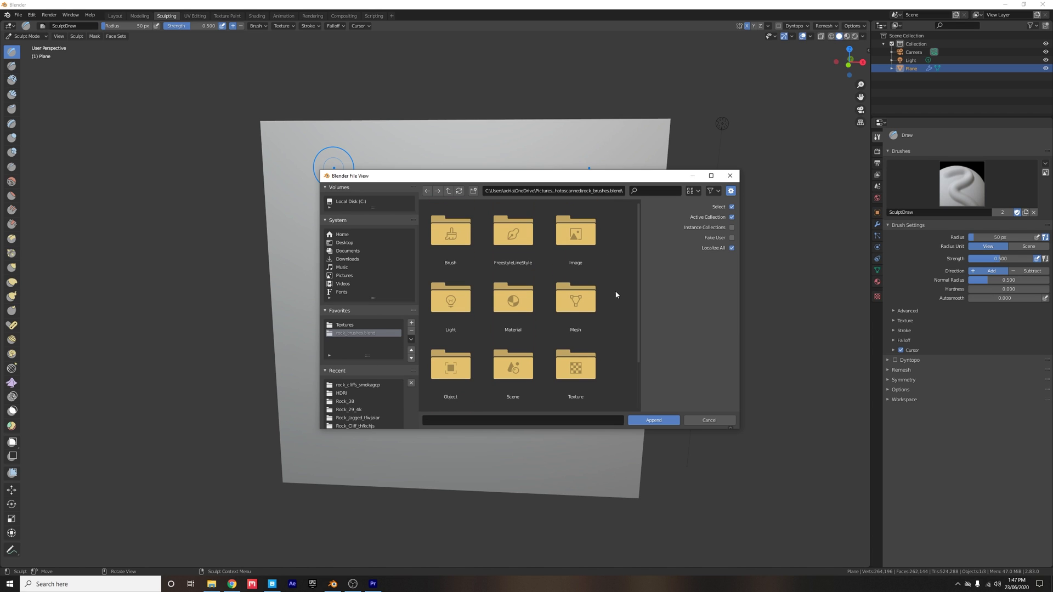
double_click(461, 254)
key("a")
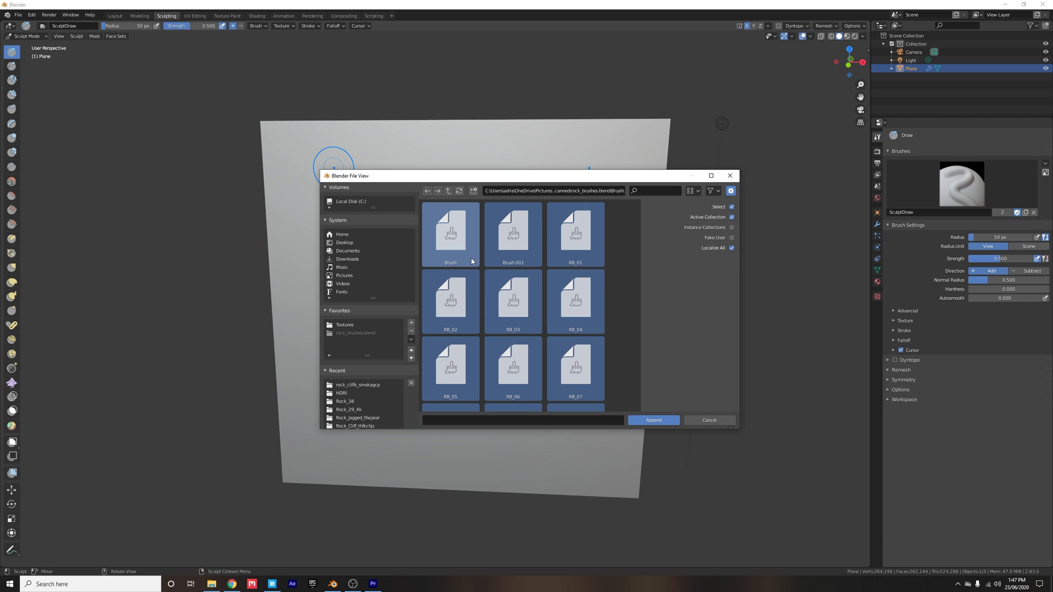
left_click(654, 421)
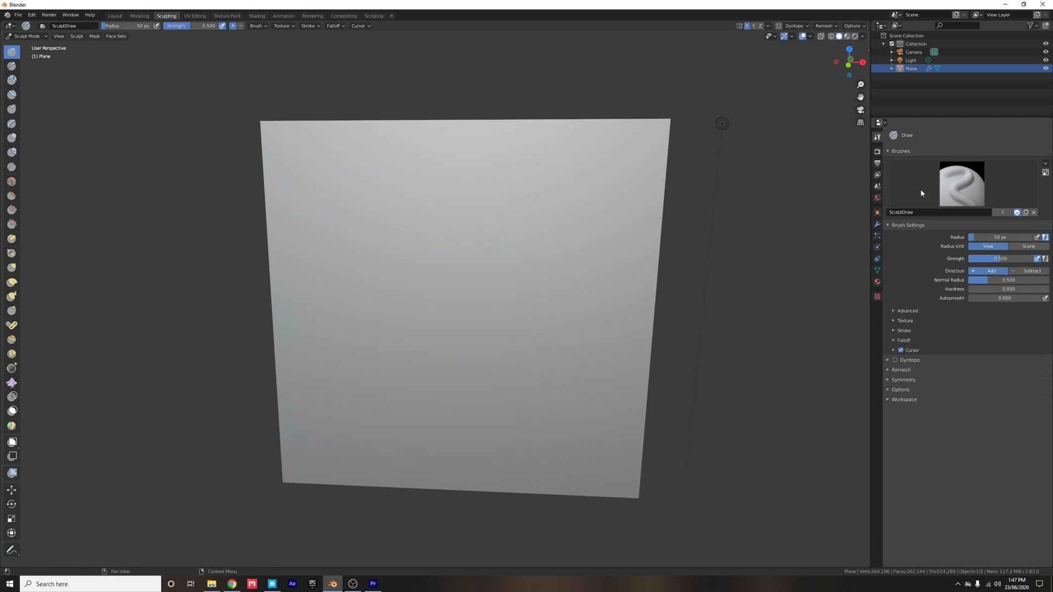
Choose the RB_32 rock brush and turn off X-axis mirror symmetry for sculpting.
left_click(943, 190)
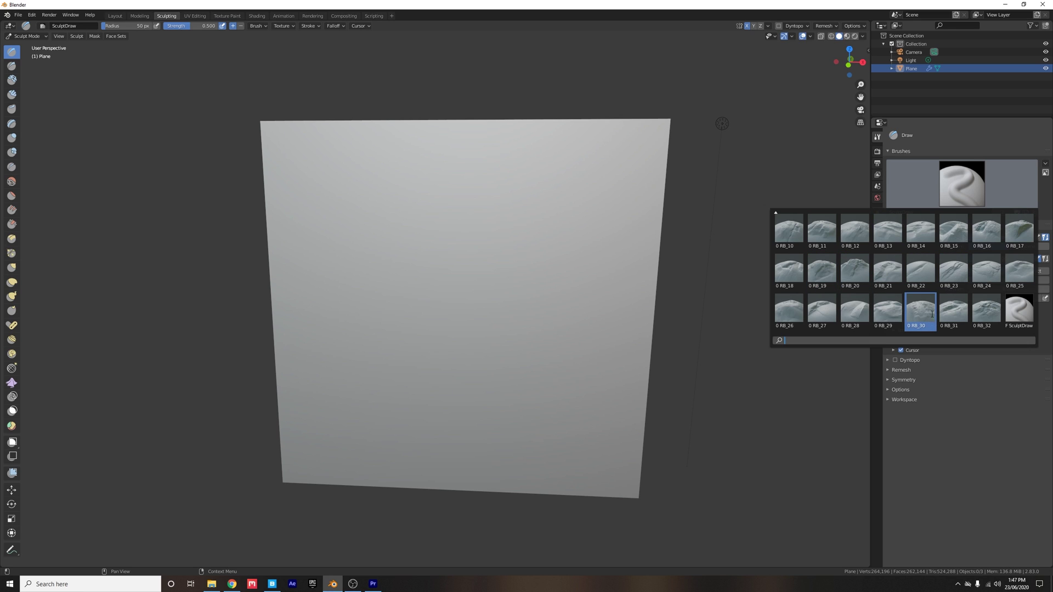
left_click(990, 308)
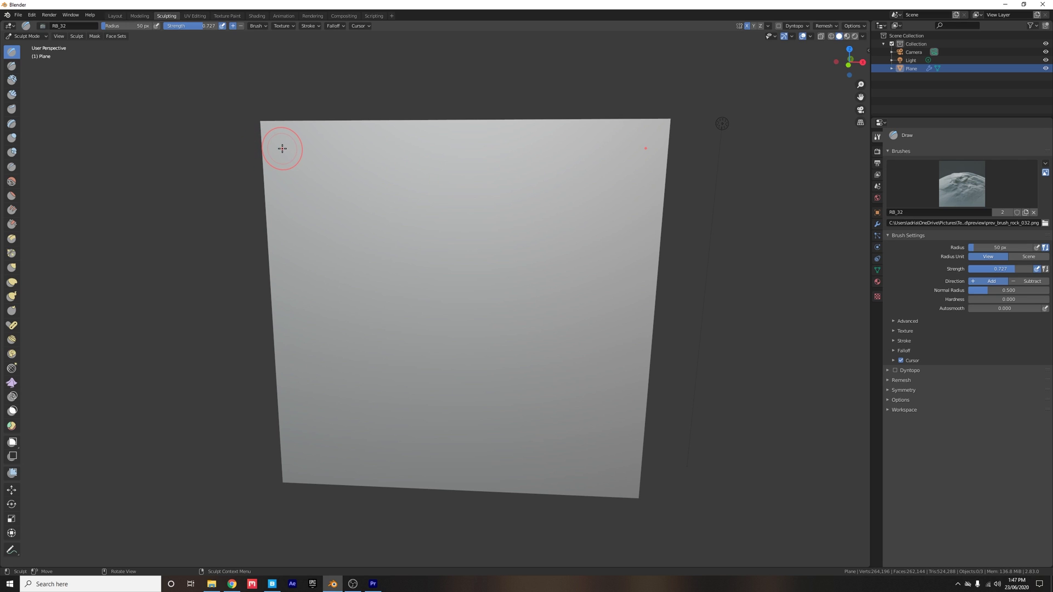
key("n")
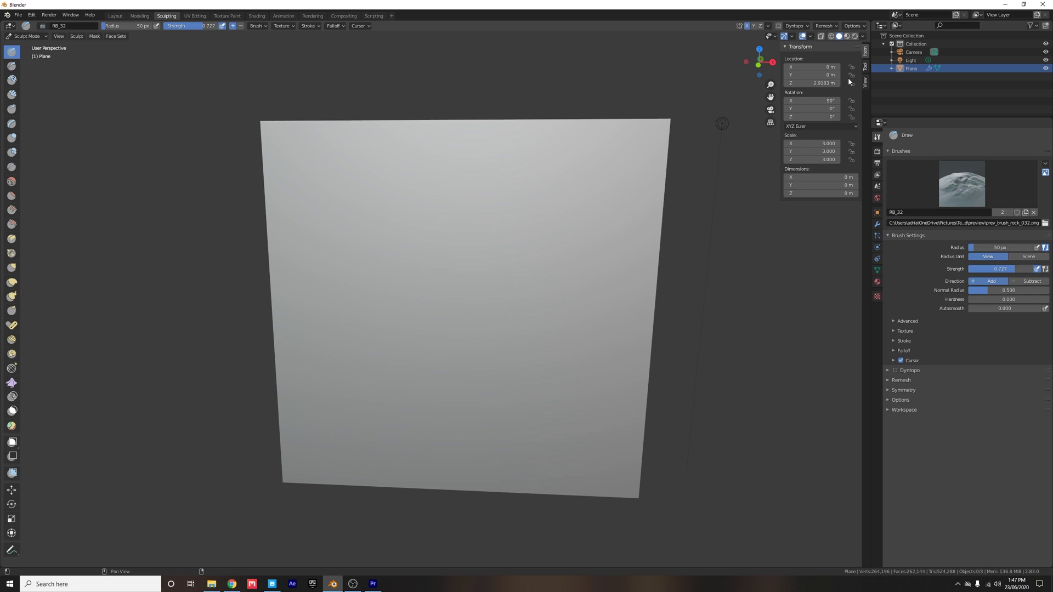
left_click(865, 67)
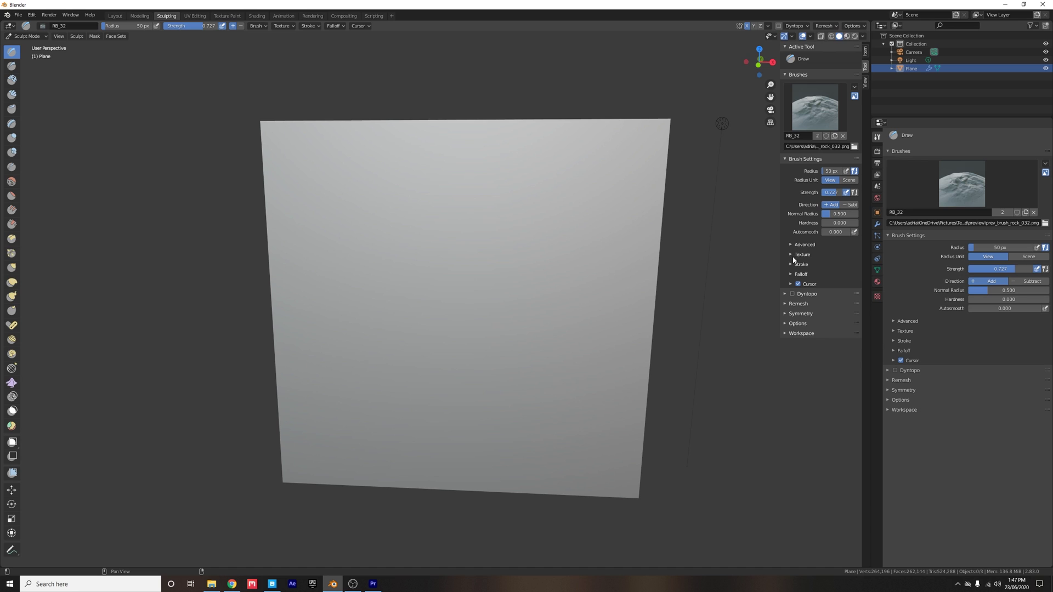
left_click(785, 314)
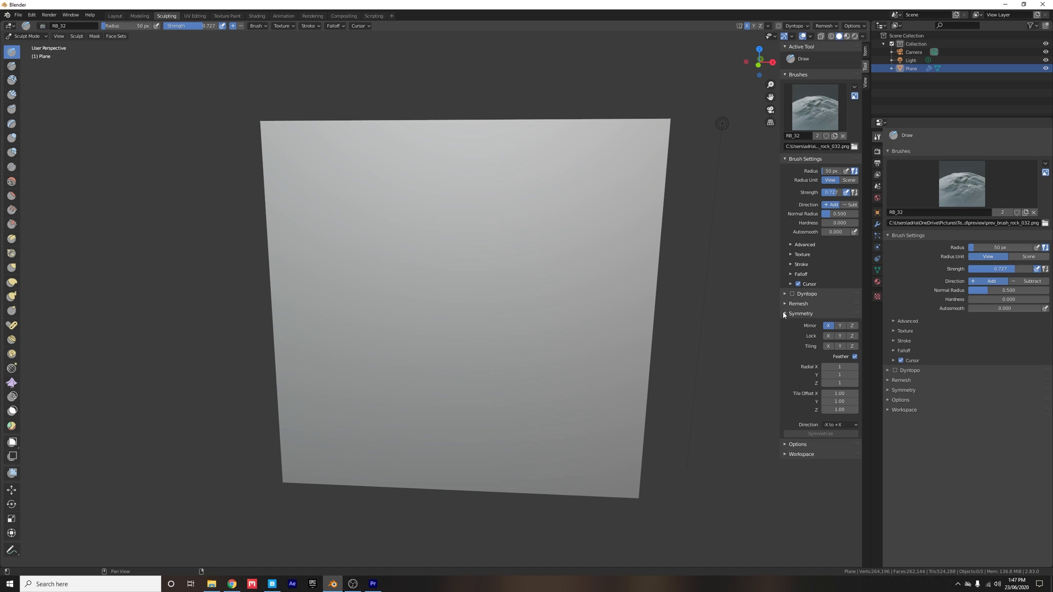
left_click(829, 327)
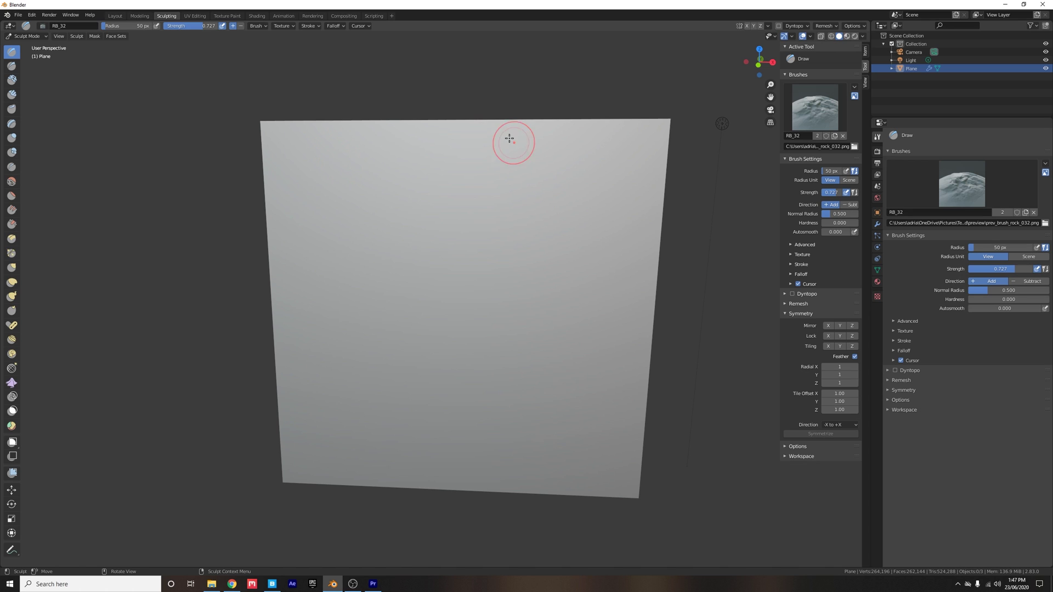
Set the brush radius to 181 px and strength to 0.783, and sculpt rock detail at the plane's upper-left and lower-right corners.
right_click(389, 248)
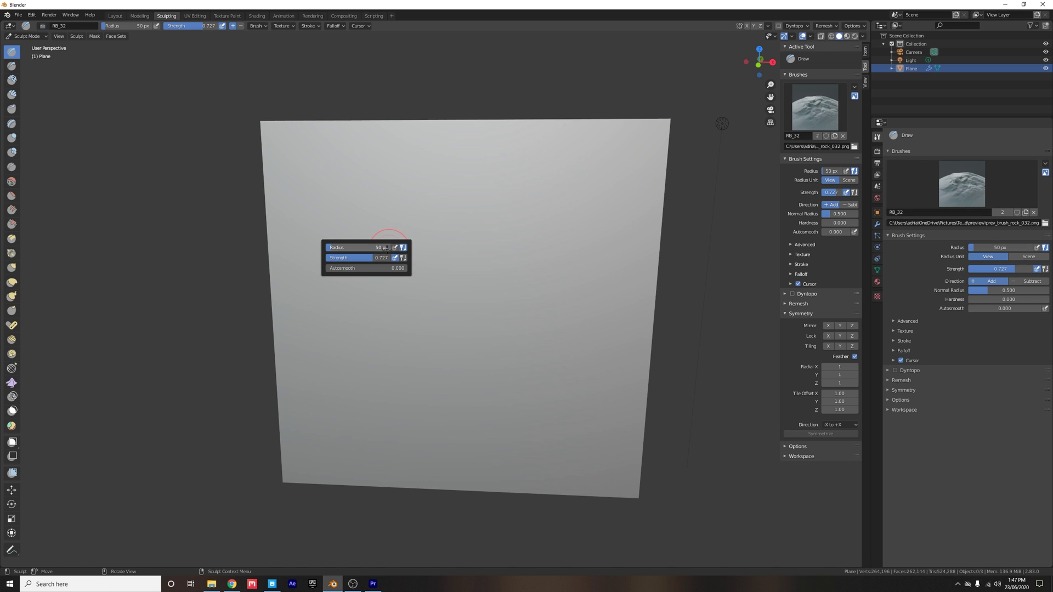
left_click_drag(332, 248, 376, 258)
mouse_move(282, 155)
left_mouse_down()
mouse_move(321, 185)
mouse_move(350, 258)
left_mouse_up()
mouse_move(350, 258)
middle_mouse_down()
mouse_move(479, 320)
mouse_move(489, 303)
middle_mouse_up()
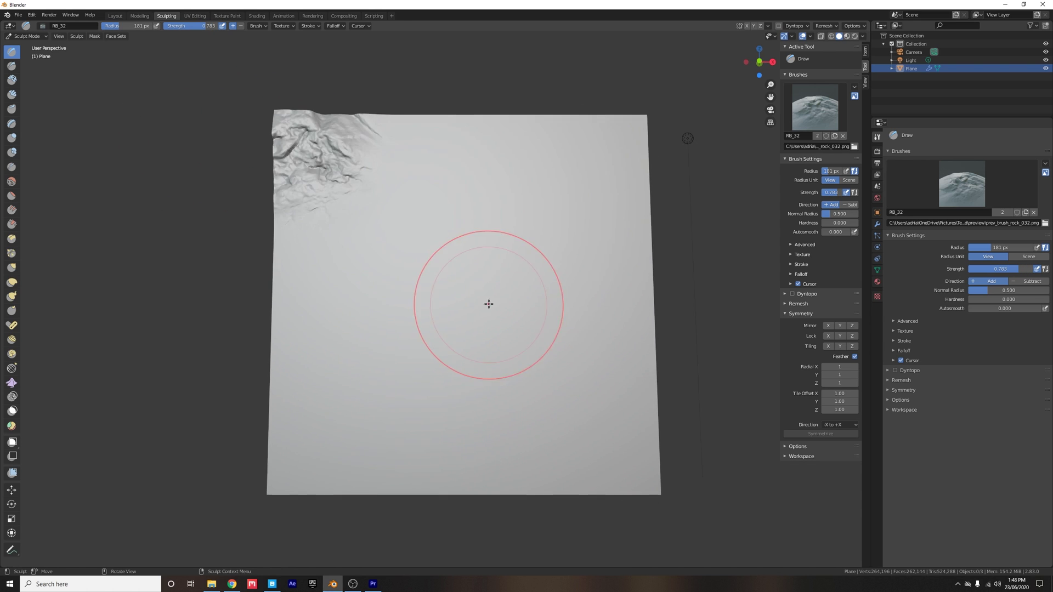
mouse_move(578, 423)
left_mouse_down()
mouse_move(647, 446)
mouse_move(599, 428)
left_mouse_up()
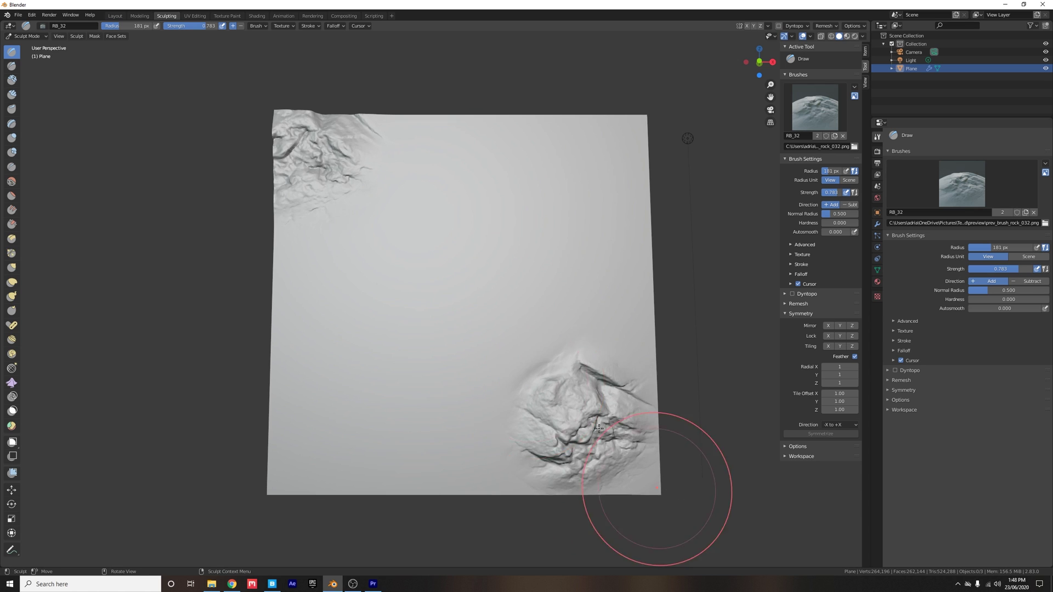
middle_click_drag(599, 428, 372, 312)
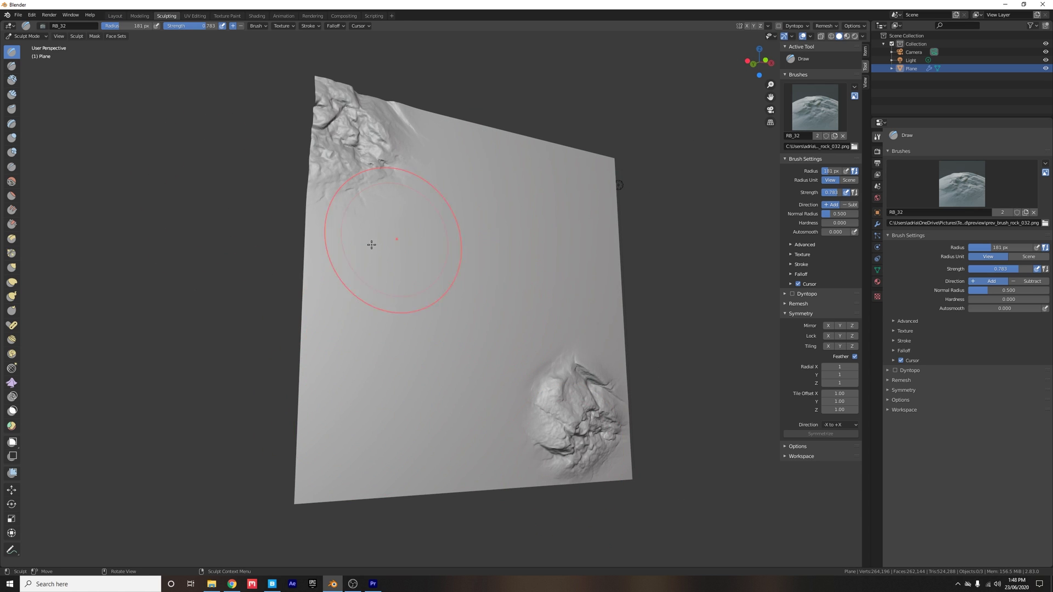
Switch to the RB_13 brush and sculpt broad rock ridges over the plane's upper-right area.
left_click(961, 183)
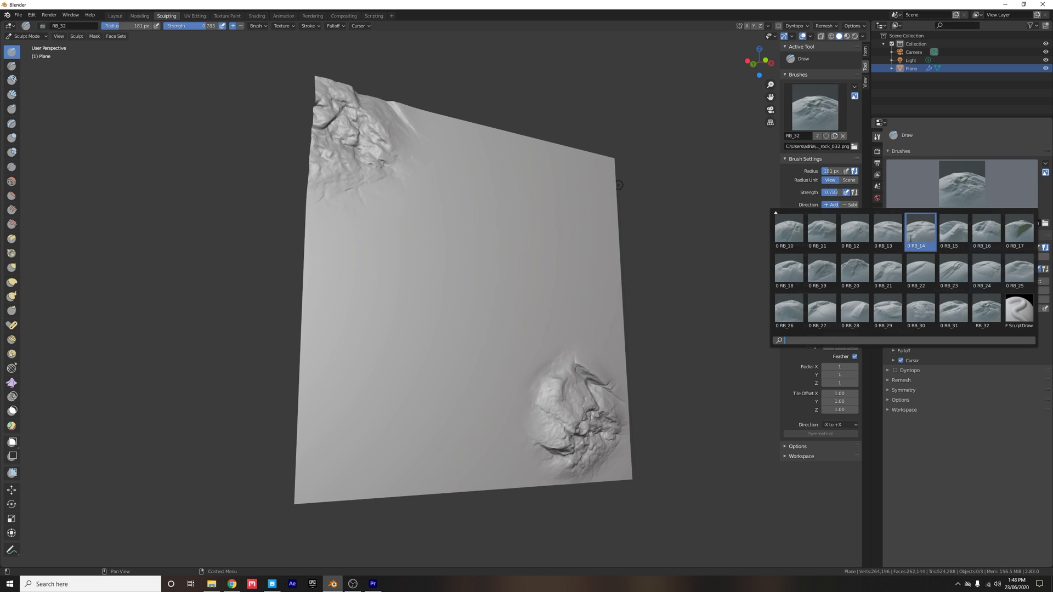
left_click(887, 230)
mouse_move(531, 188)
left_mouse_down()
mouse_move(576, 231)
mouse_move(596, 316)
left_mouse_up()
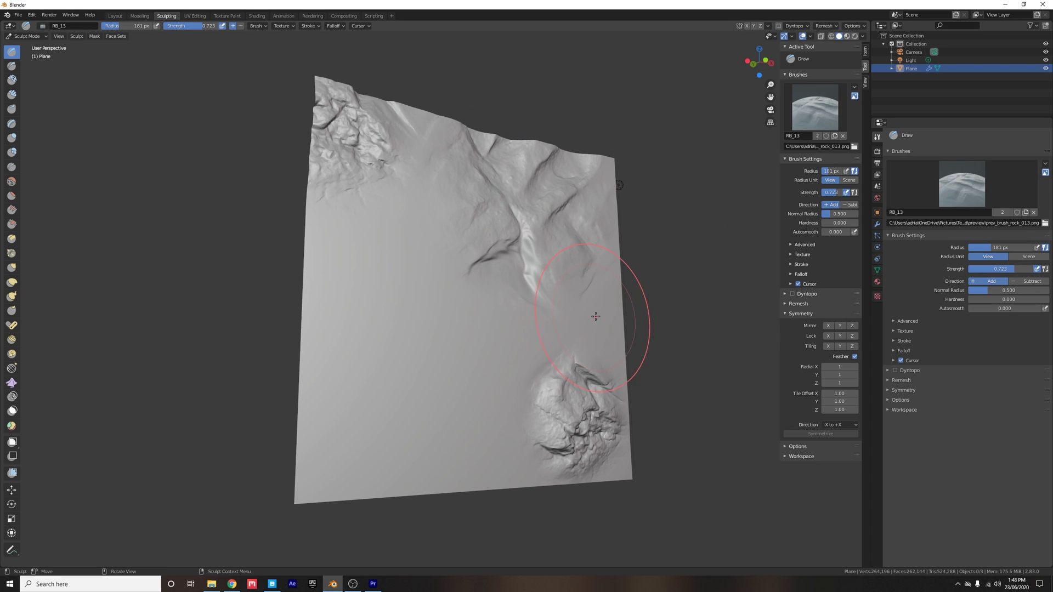
Switch to the RB_02 brush and cover the remaining flat areas of the plane with rock detail, including the lower-right corner.
left_click(961, 184)
left_click(829, 237)
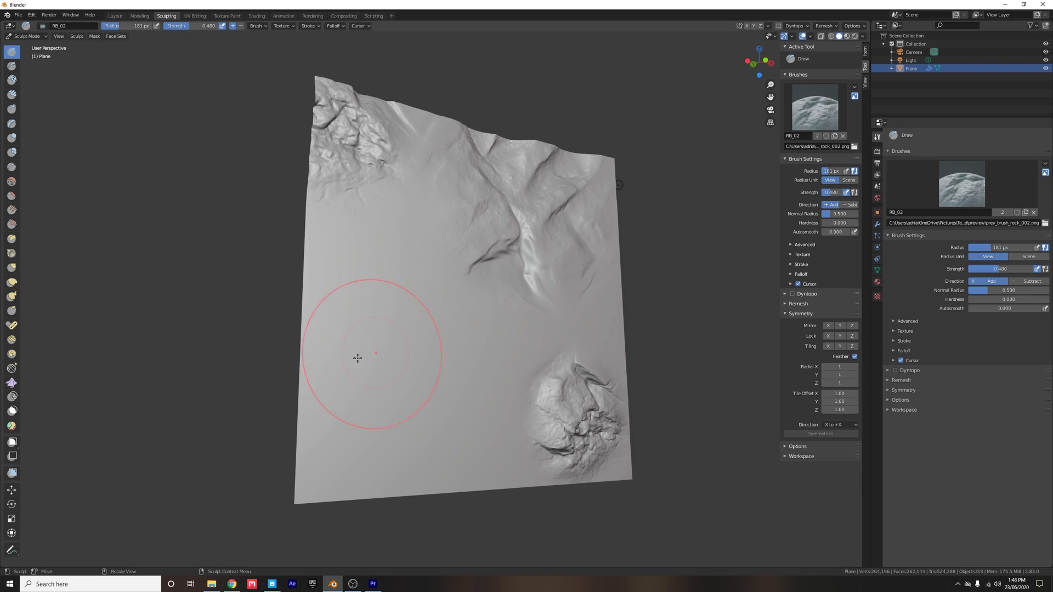
mouse_move(336, 395)
left_mouse_down()
mouse_move(315, 450)
mouse_move(320, 277)
mouse_move(395, 455)
left_mouse_up()
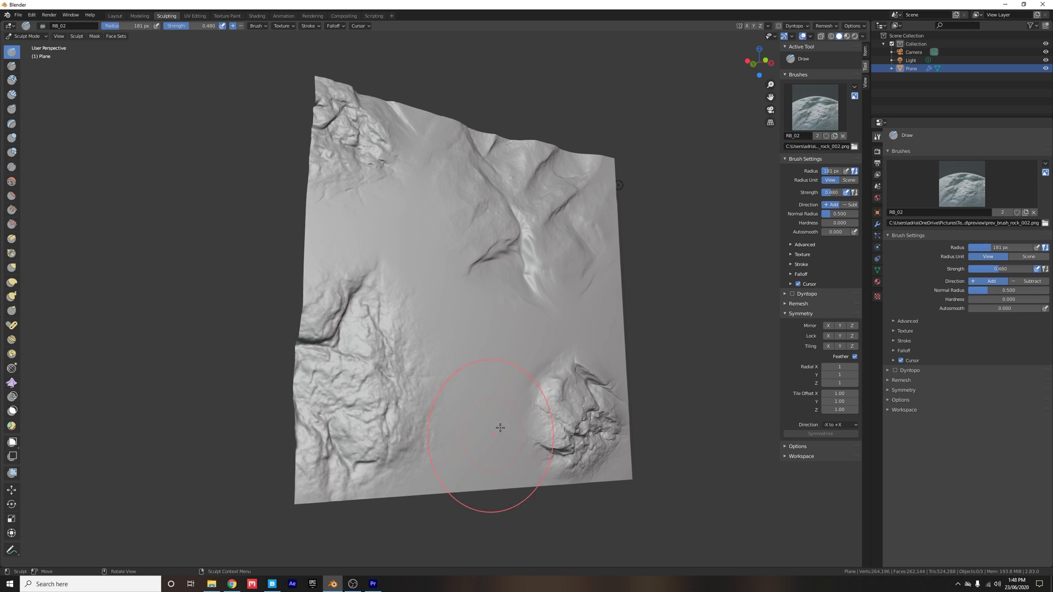
mouse_move(500, 428)
left_mouse_down()
mouse_move(455, 364)
mouse_move(477, 318)
mouse_move(403, 490)
mouse_move(595, 307)
mouse_move(512, 228)
left_mouse_up()
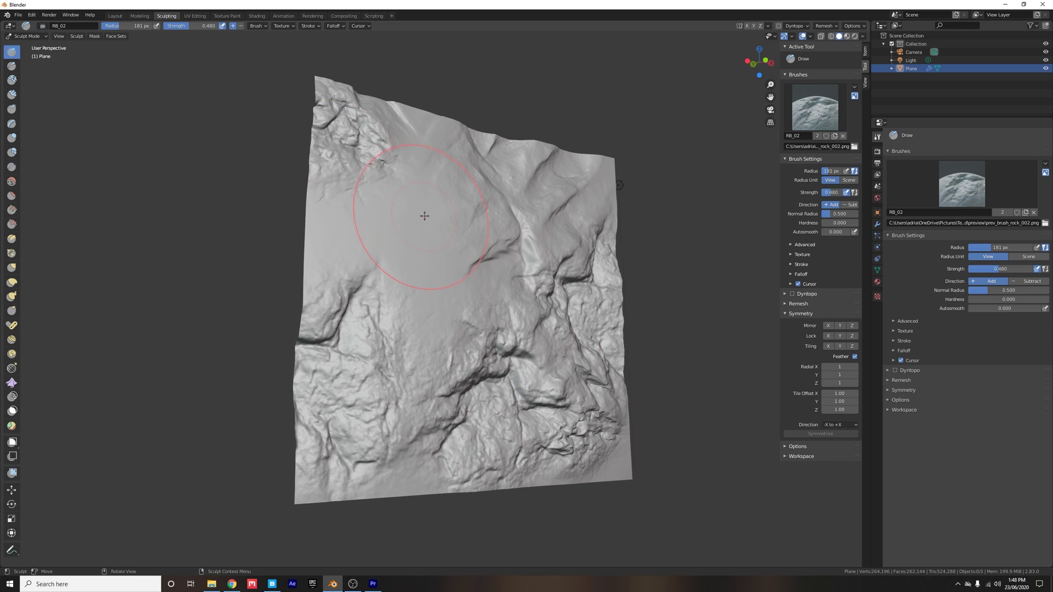
mouse_move(424, 216)
left_mouse_down()
mouse_move(395, 209)
mouse_move(576, 306)
left_mouse_up()
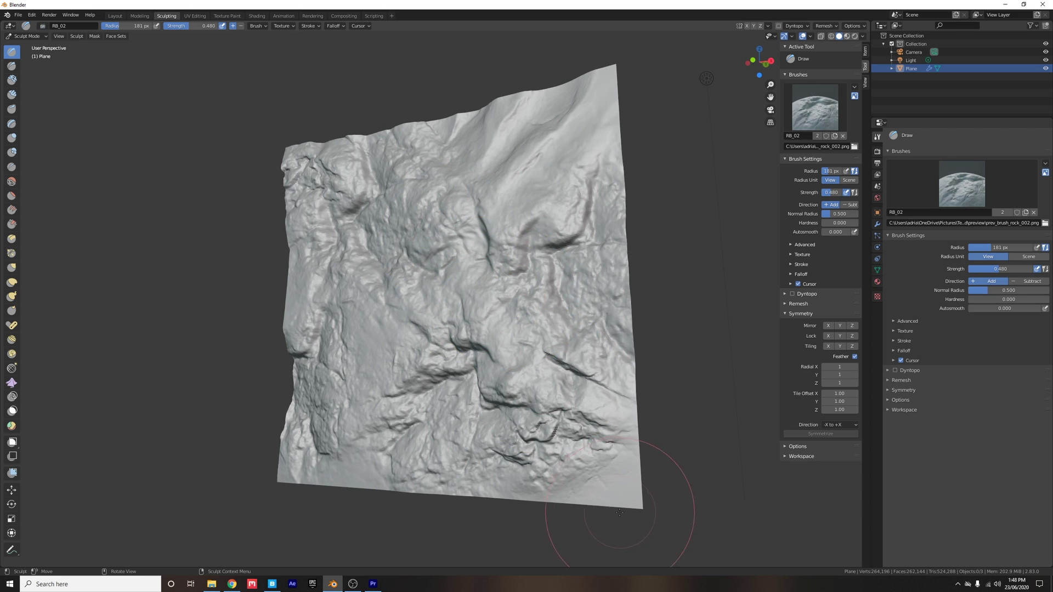
mouse_move(615, 493)
left_mouse_down()
mouse_move(581, 439)
mouse_move(619, 482)
left_mouse_up()
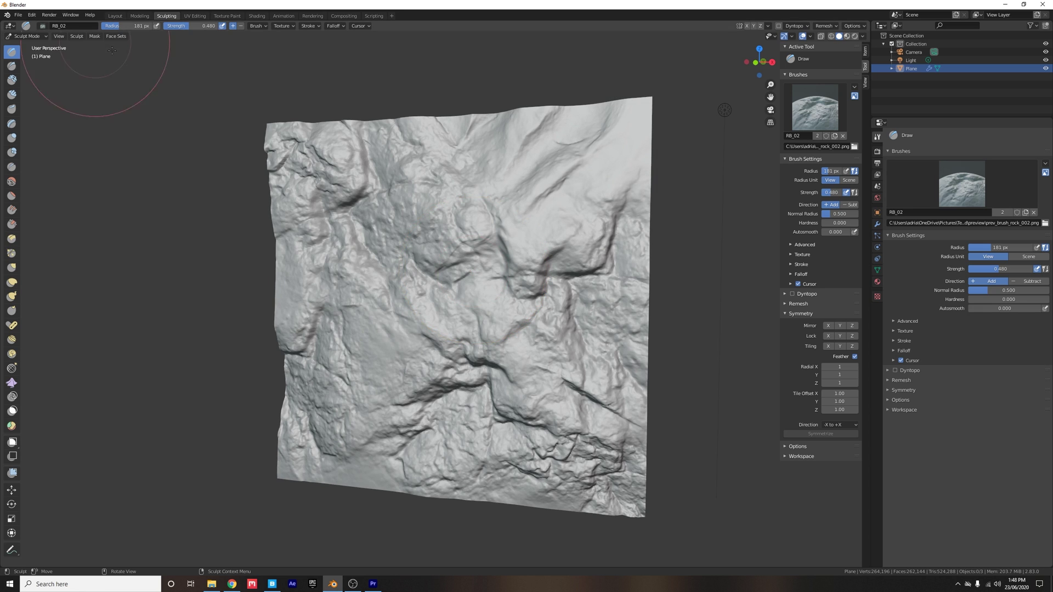
Go to the Layout workspace and split the 3D viewport into the main view plus two stacked areas beside it.
left_click(115, 16)
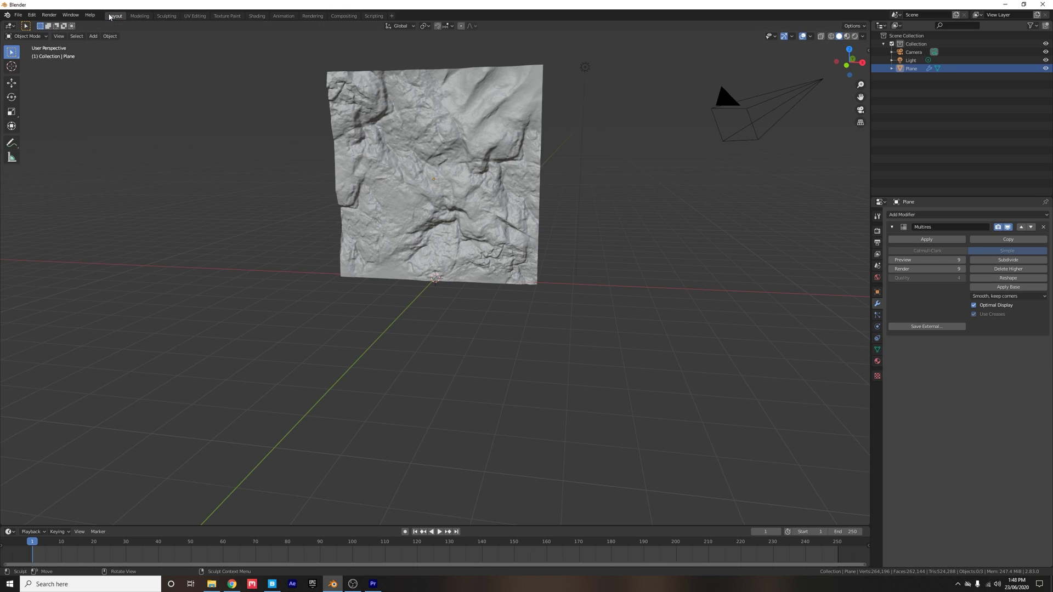
left_click_drag(2, 22, 361, 164)
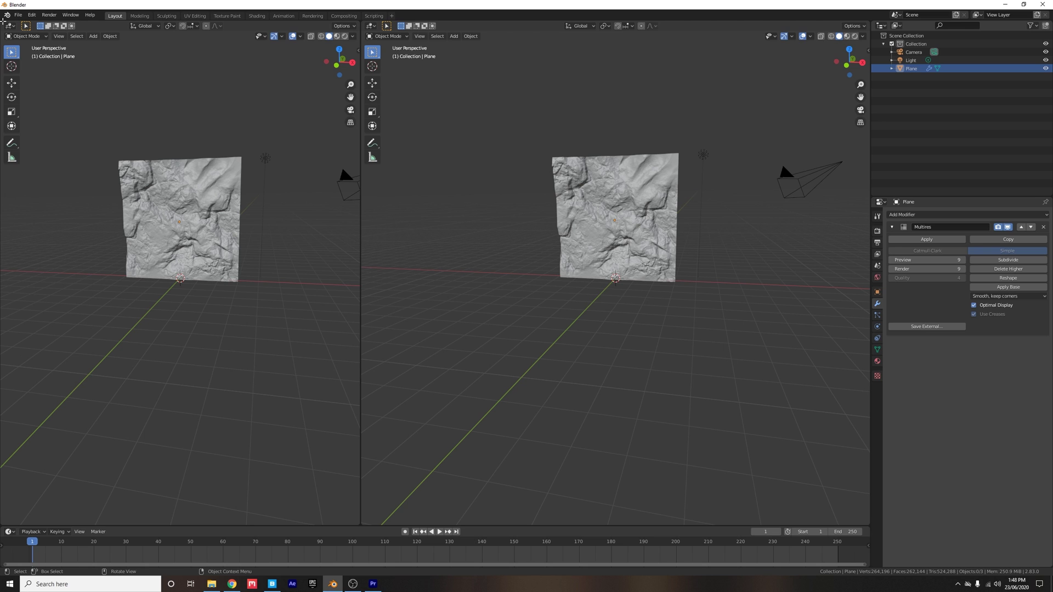
left_click_drag(3, 21, 47, 302)
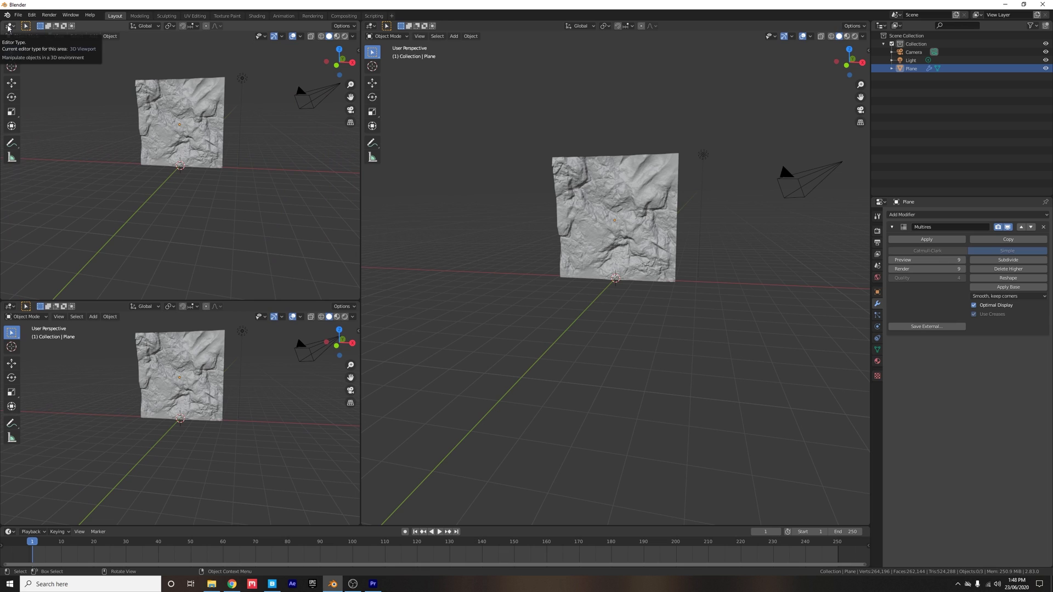
Change the upper stacked area to the Shader Editor and the lower one to the UV Editor.
left_click(8, 29)
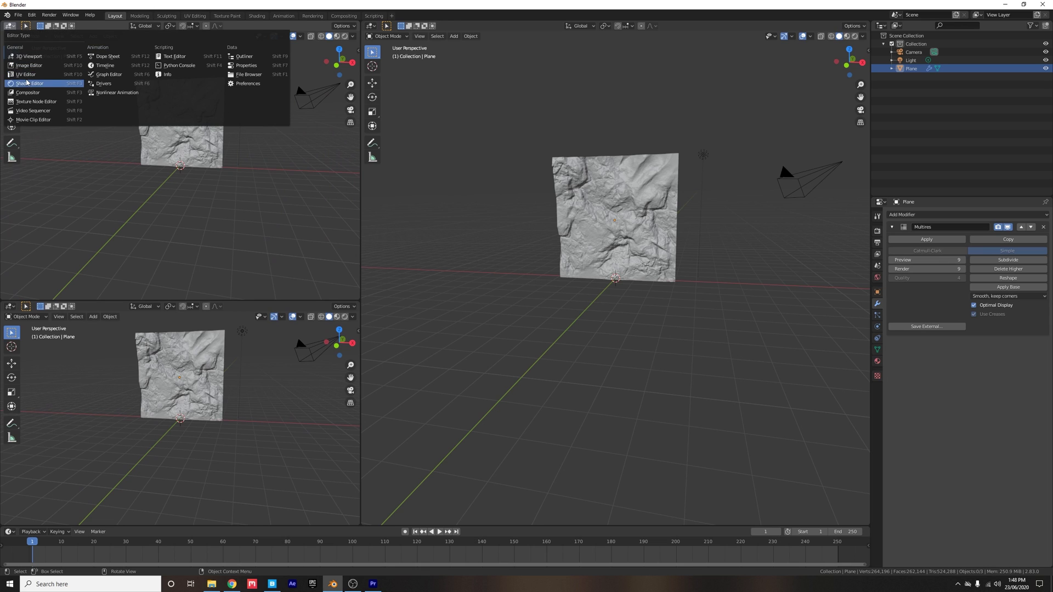
left_click(27, 82)
left_click(10, 306)
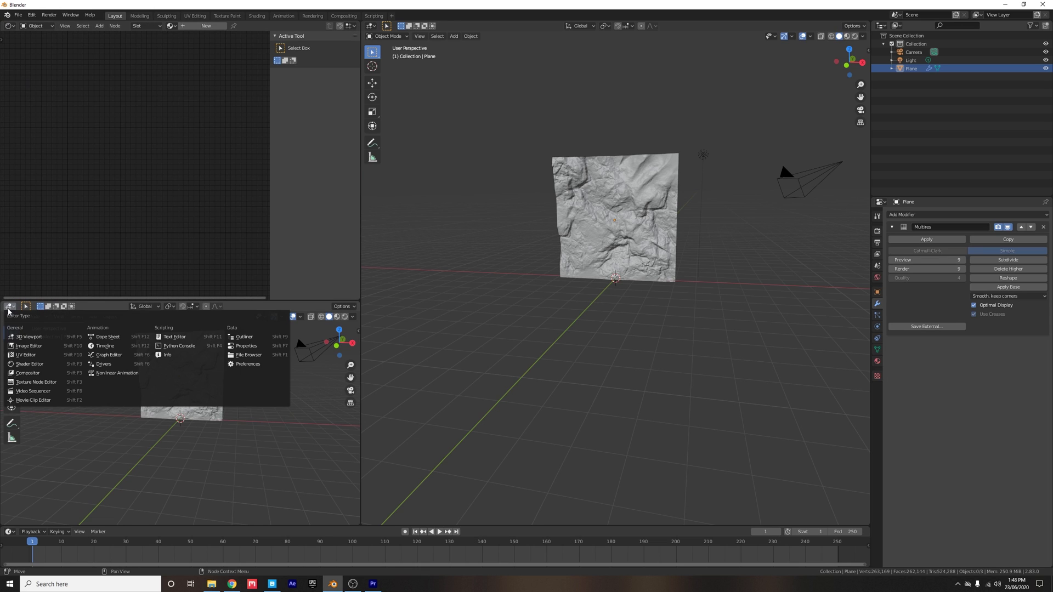
left_click(25, 355)
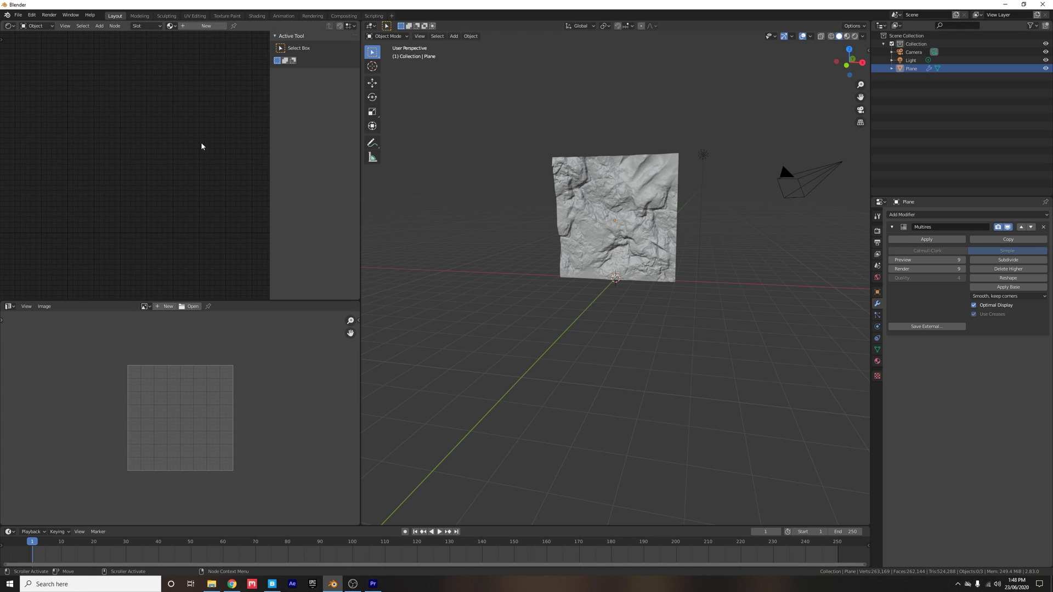
Hide the Shader Editor's sidebar, create a new material for the sculpted plane and select the plane.
key("n")
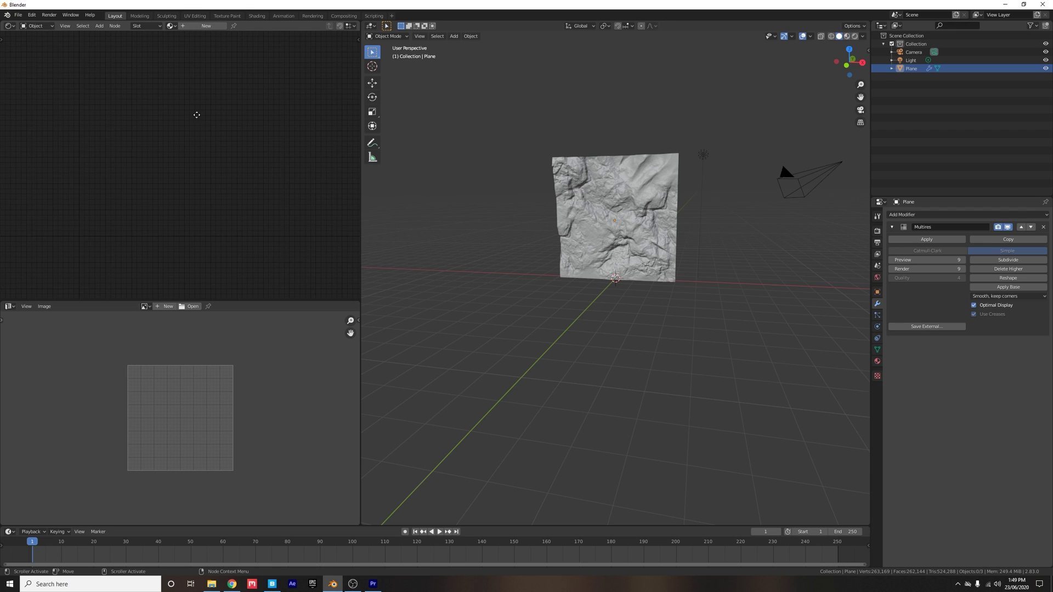
key("n")
key("n")
left_click(206, 26)
left_click(677, 232)
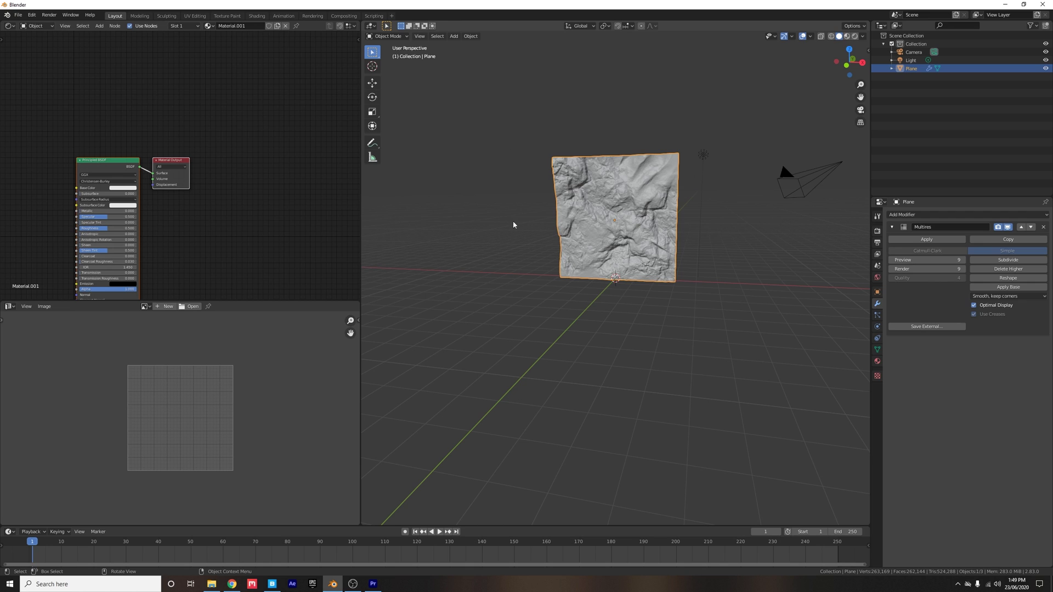
Add an Image Texture node and place it in front of the Principled BSDF node.
middle_click_drag(52, 148, 218, 97)
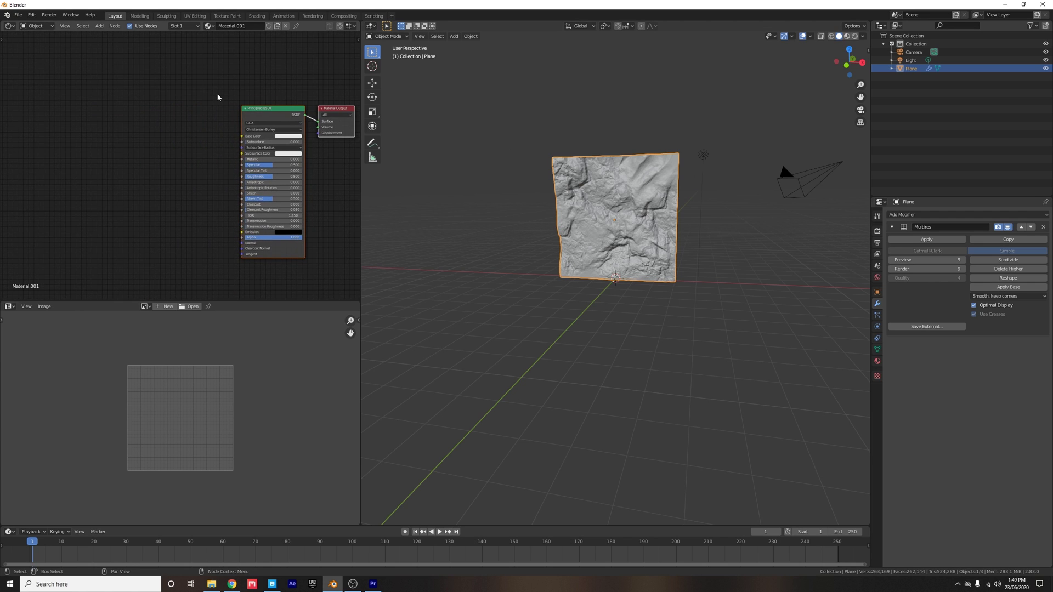
key("shift+a")
left_click(139, 94)
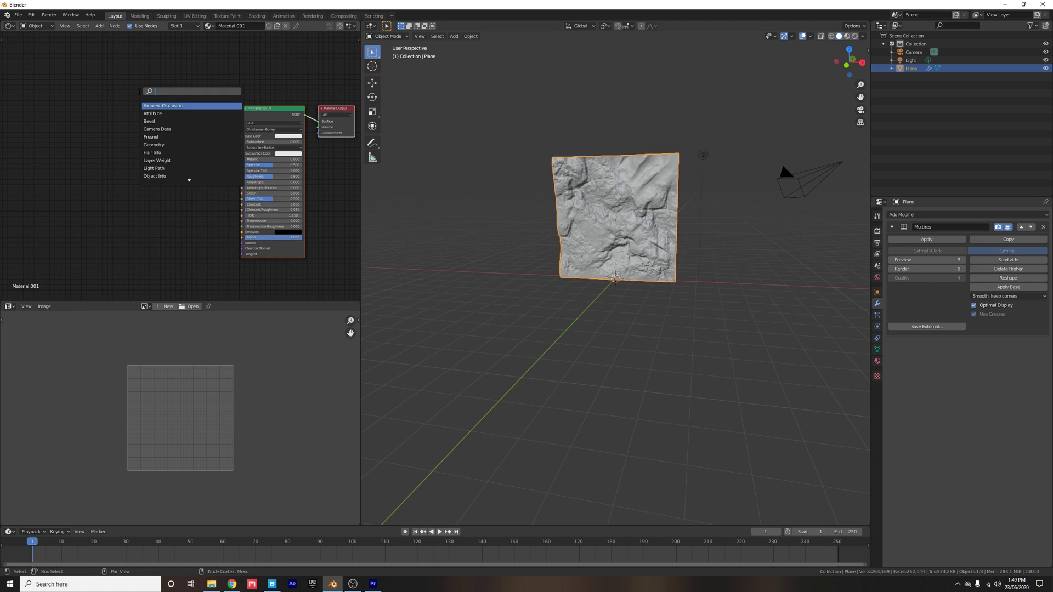
type("ima")
left_click(154, 106)
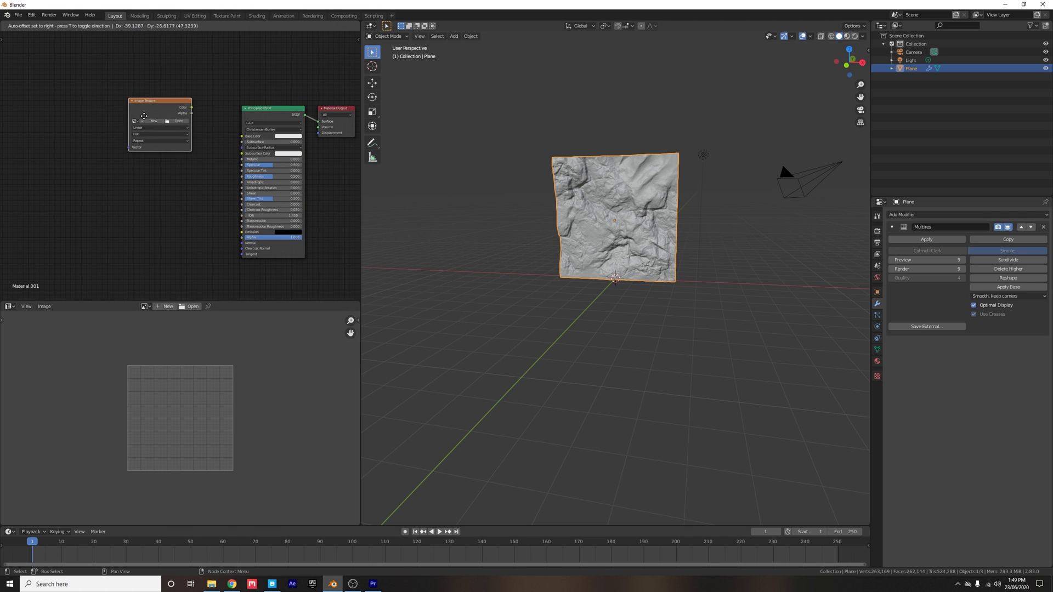
left_click(139, 127)
Duplicate the Image Texture node three times, stacking two copies below the original and placing the third below the Material Output node.
middle_click_drag(138, 126, 118, 111)
key("shift+d")
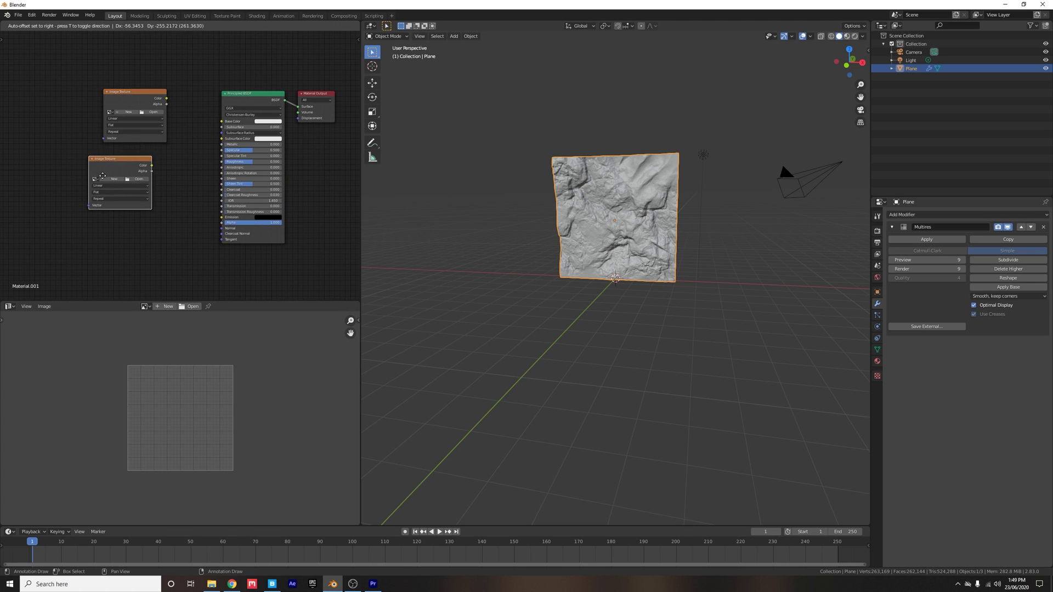
left_click(106, 182)
middle_click_drag(107, 181, 99, 134)
key("shift+d")
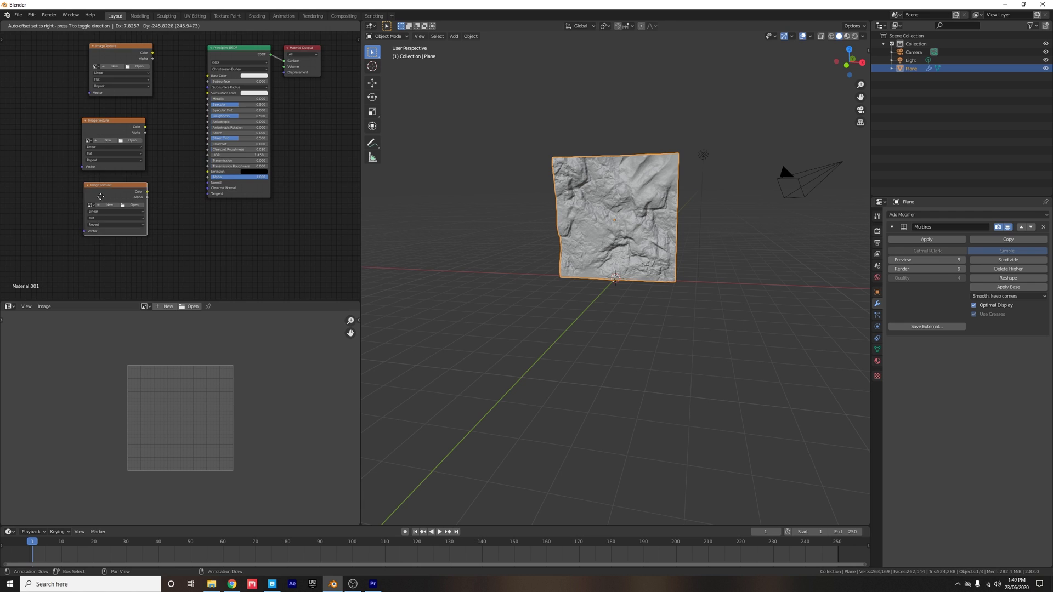
left_click(94, 206)
middle_click_drag(118, 212, 89, 197)
key("shift+d")
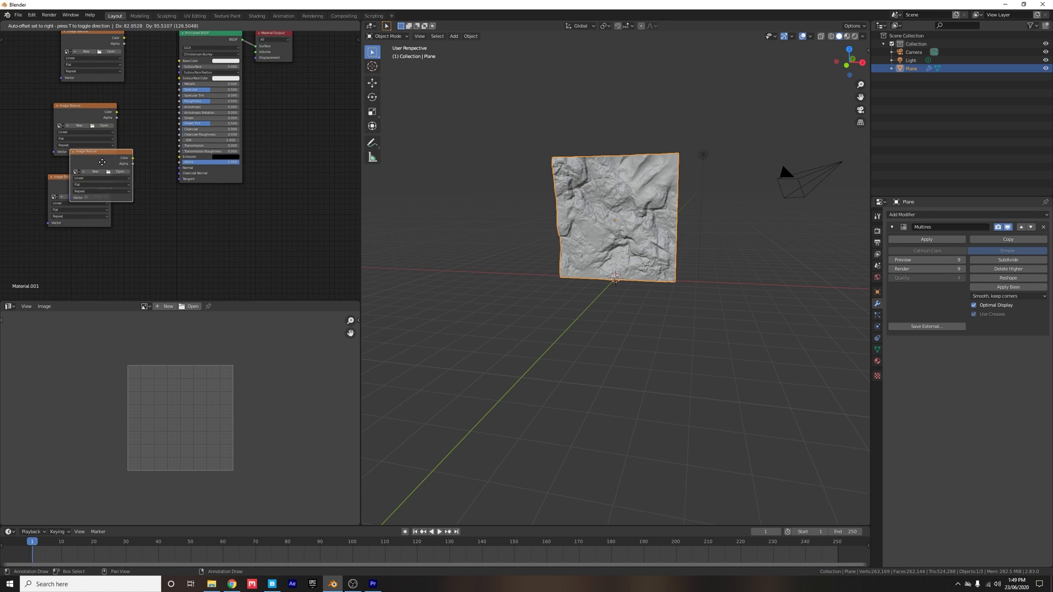
left_click(303, 137)
middle_click_drag(274, 104, 290, 159)
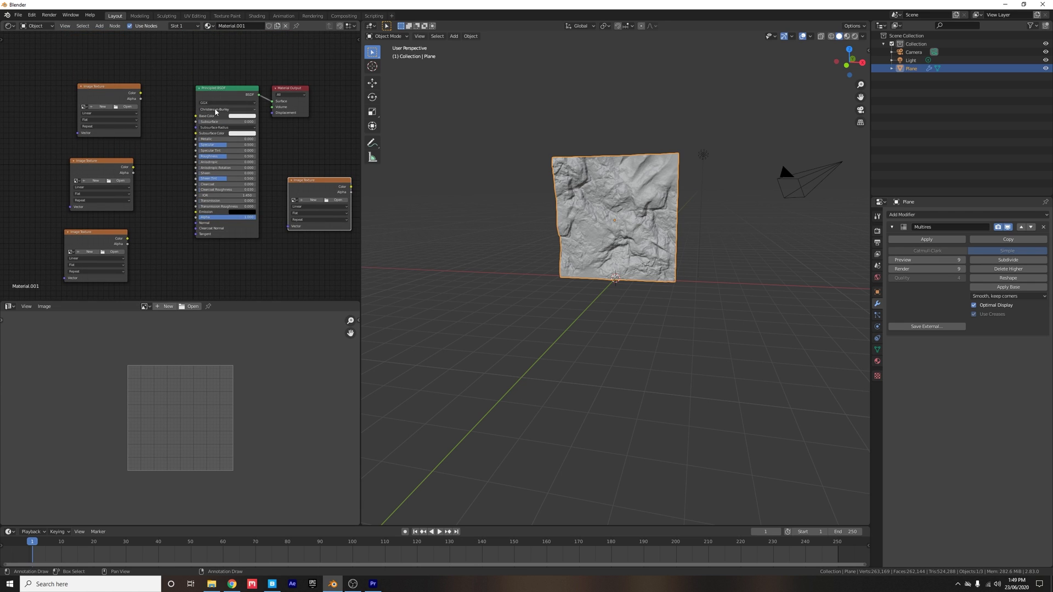
Connect the Color outputs of the three stacked Image Texture nodes to the Principled BSDF's Base Color, Roughness and Normal inputs.
left_click_drag(227, 96, 225, 101)
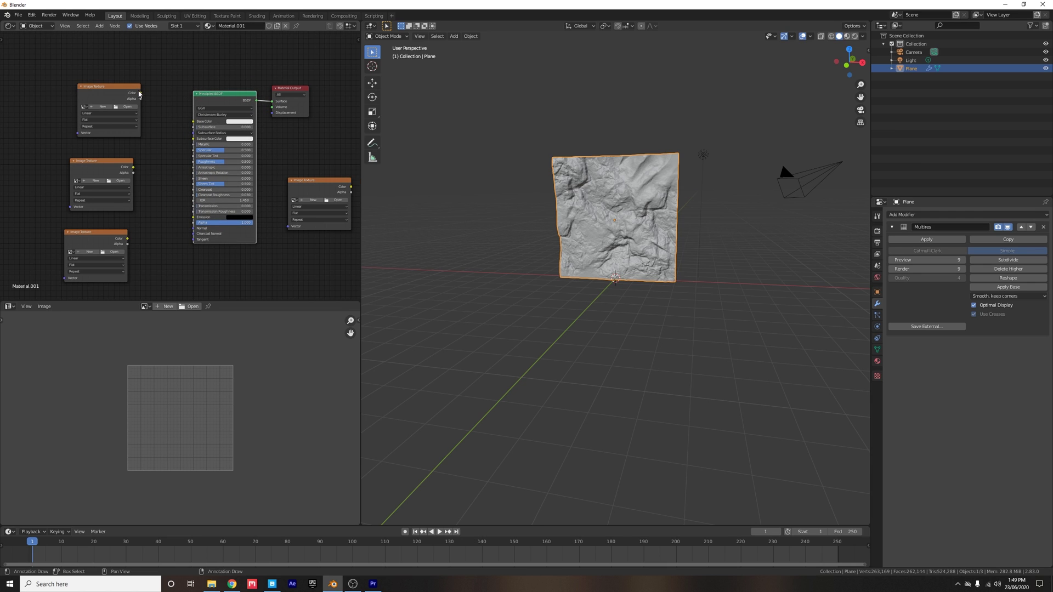
scroll(172, 112, "up", 1)
left_click_drag(165, 97, 228, 131)
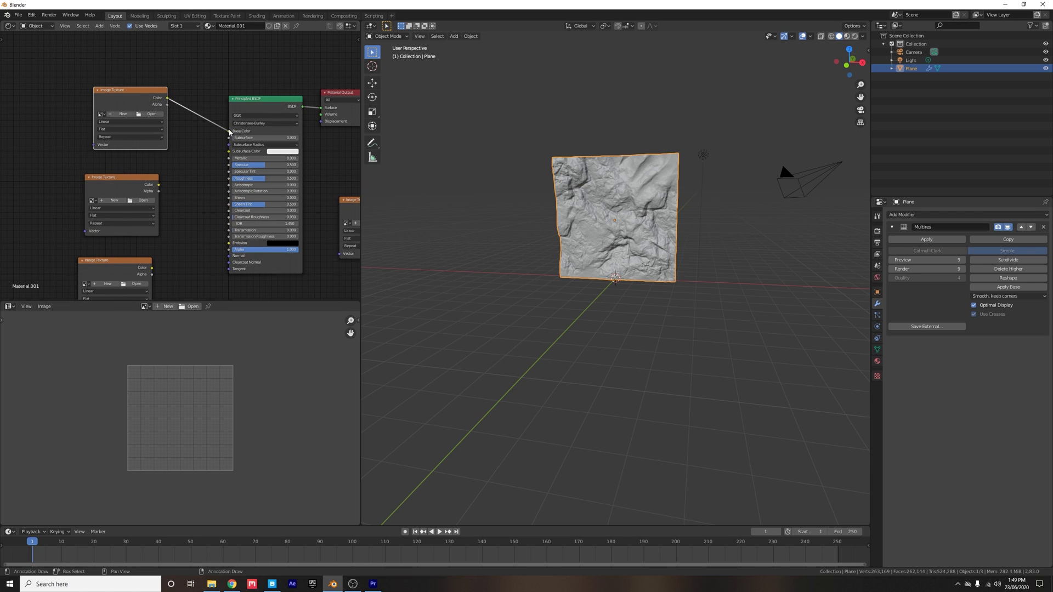
middle_click_drag(176, 170, 165, 133)
left_click_drag(148, 148, 217, 142)
middle_click_drag(142, 233, 146, 196)
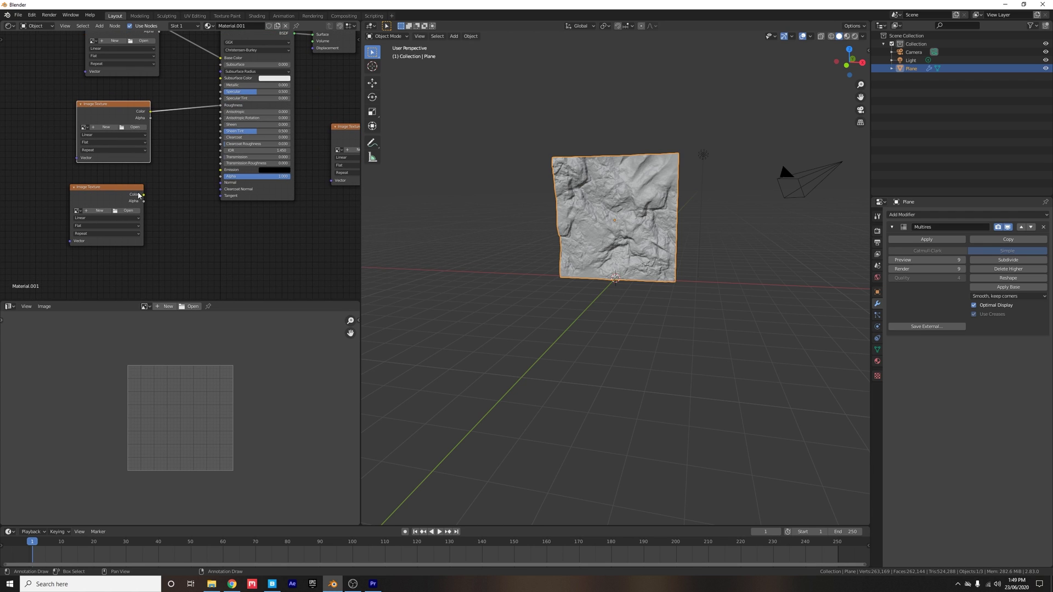
left_click_drag(145, 197, 221, 182)
Insert a Normal Map node between the lowest Image Texture node and the Principled BSDF's Normal input.
middle_click_drag(181, 221, 193, 186)
key("shift+a")
left_click(197, 186)
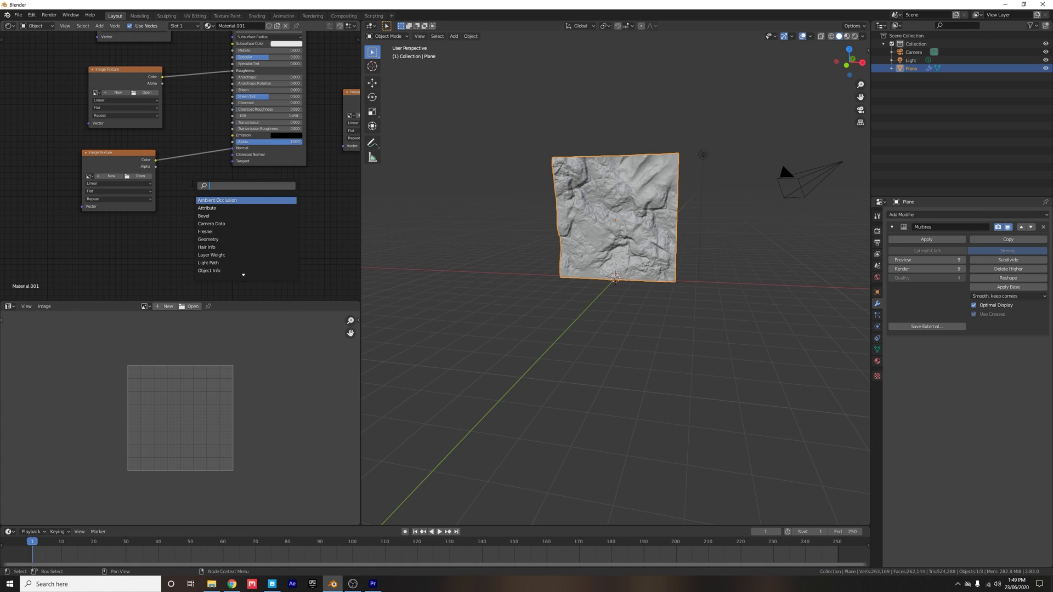
type("norm")
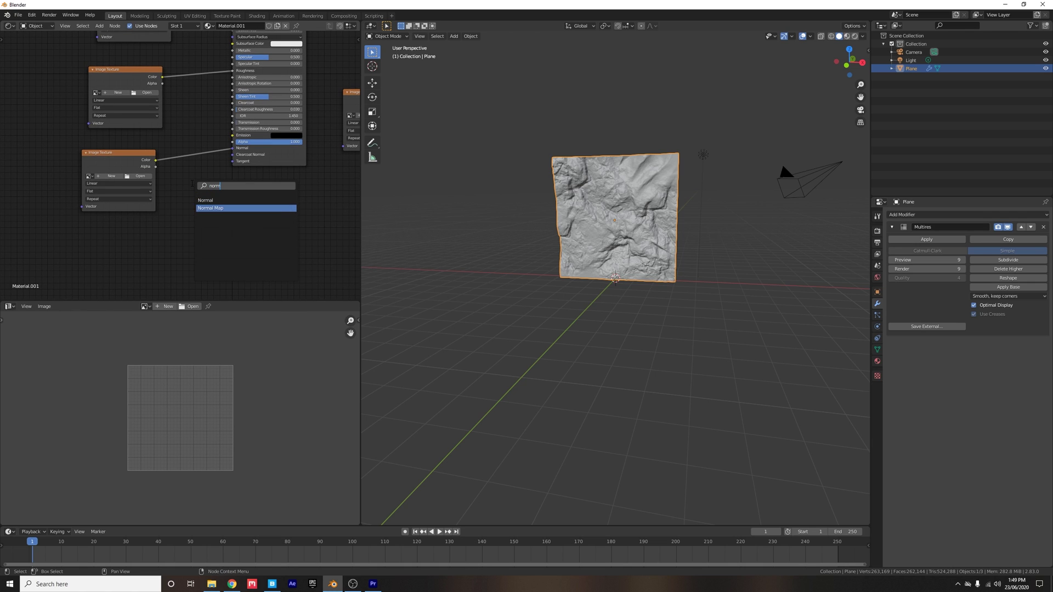
left_click(211, 208)
left_click(177, 148)
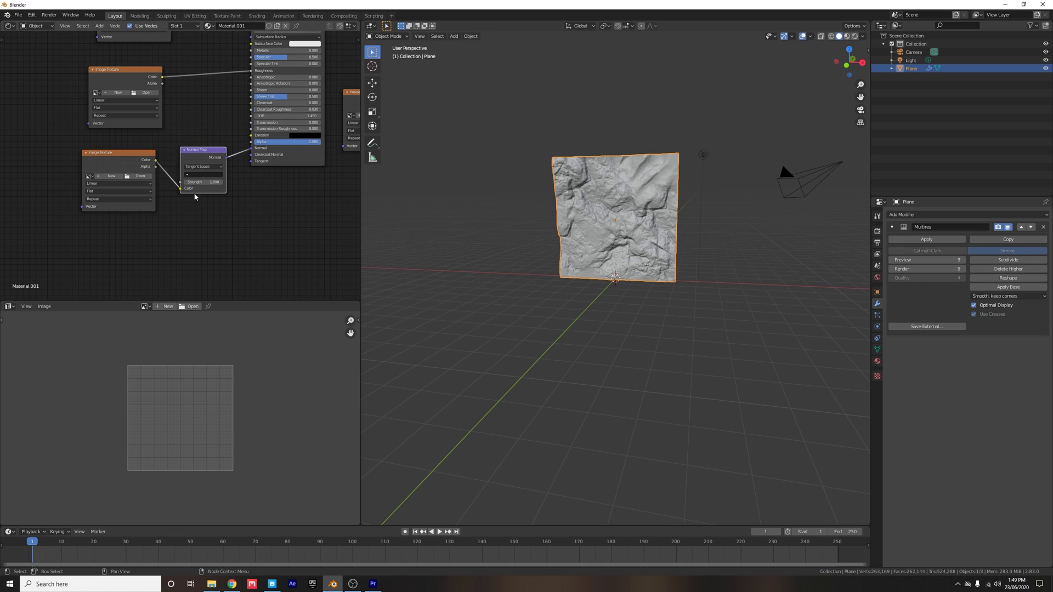
Load Rock_038_baseColor.jpg from the Rock_38 folder into the Image Texture node feeding Base Color.
middle_click_drag(214, 135, 158, 206)
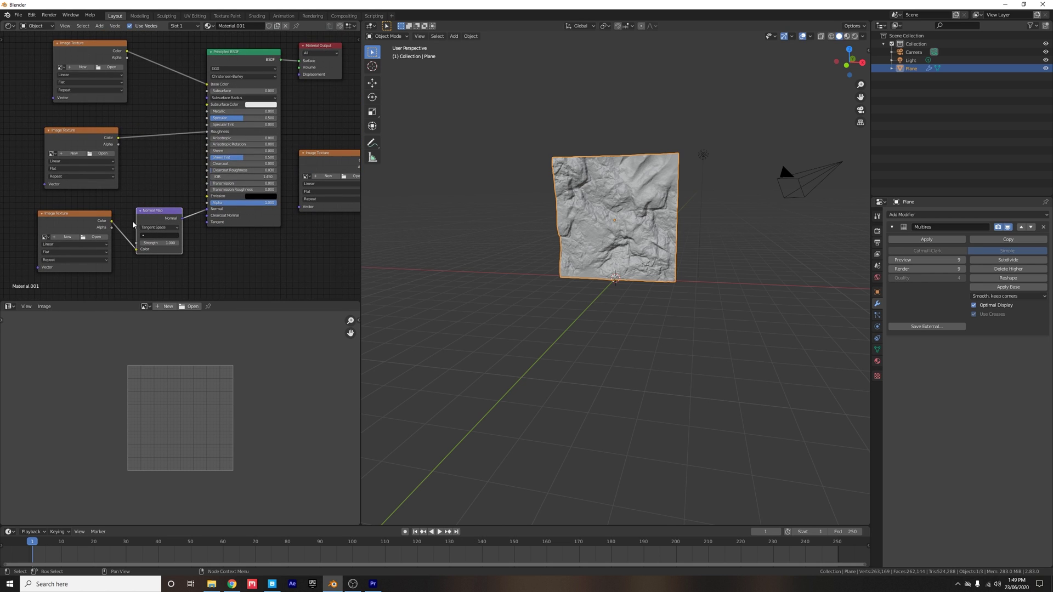
middle_click_drag(116, 119, 197, 179)
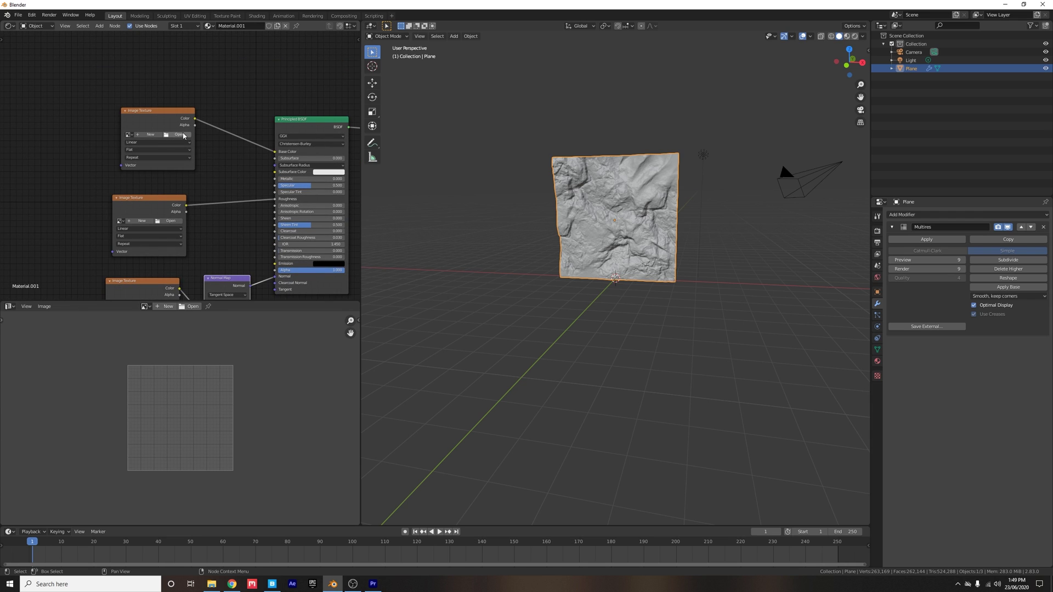
left_click(183, 136)
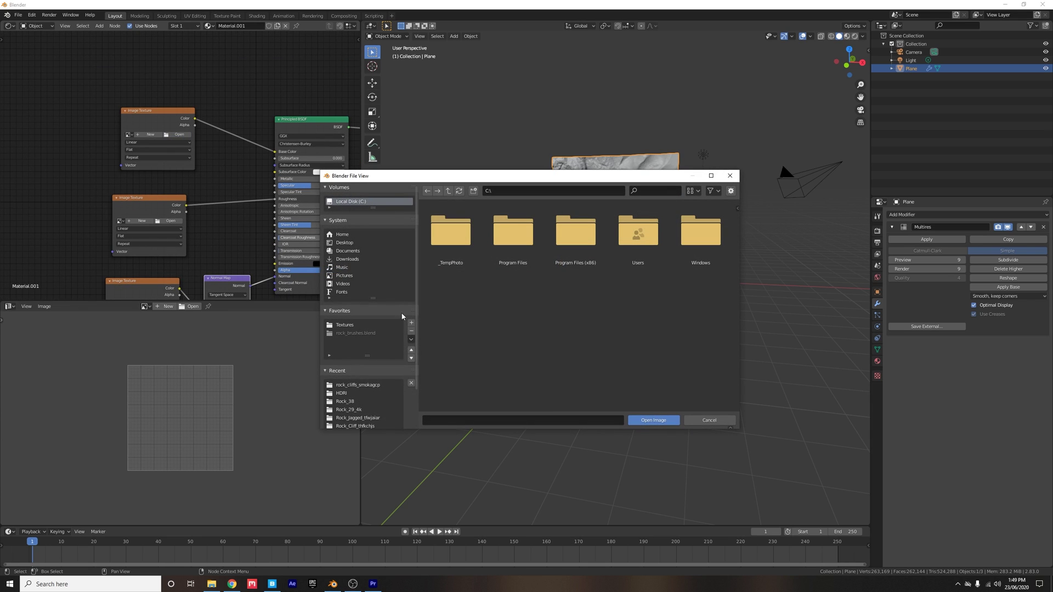
left_click(345, 402)
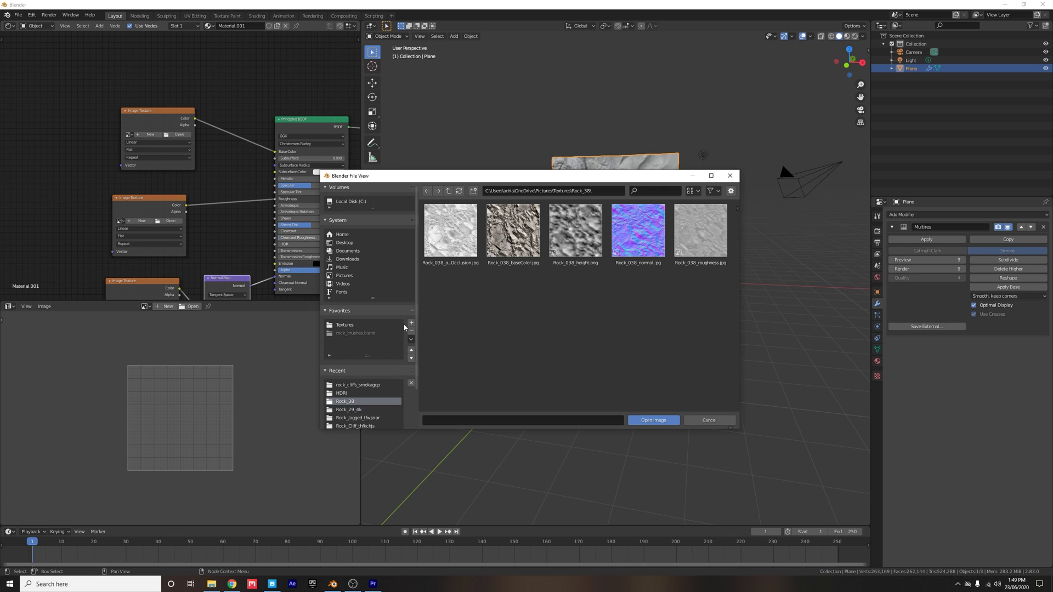
double_click(523, 220)
Load Rock_038_roughness.jpg from the Rock_38 folder into the Image Texture node feeding Roughness.
middle_click_drag(168, 236, 151, 202)
left_click(153, 188)
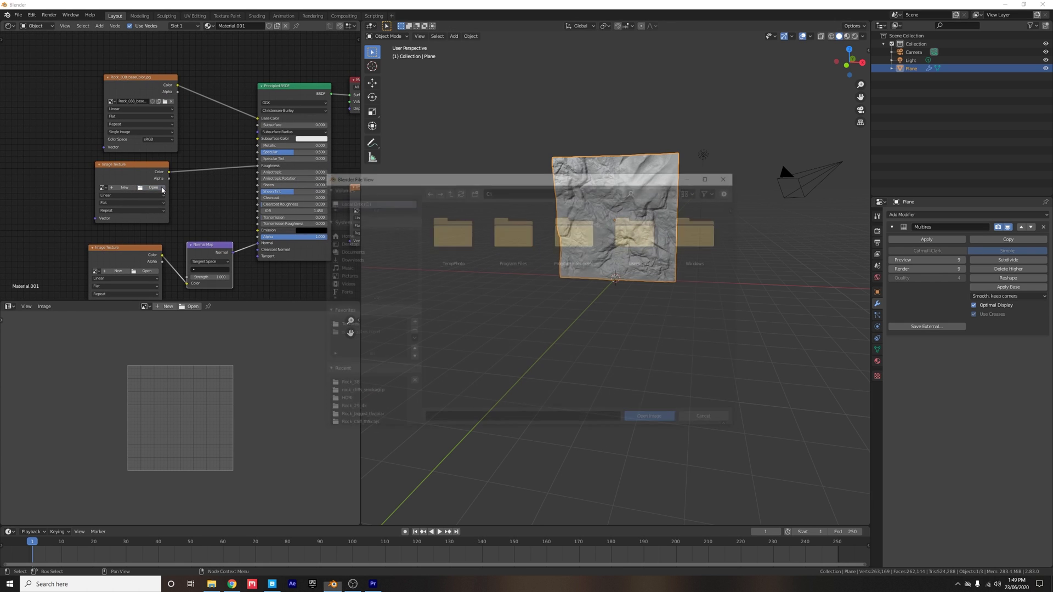
left_click(351, 386)
double_click(700, 230)
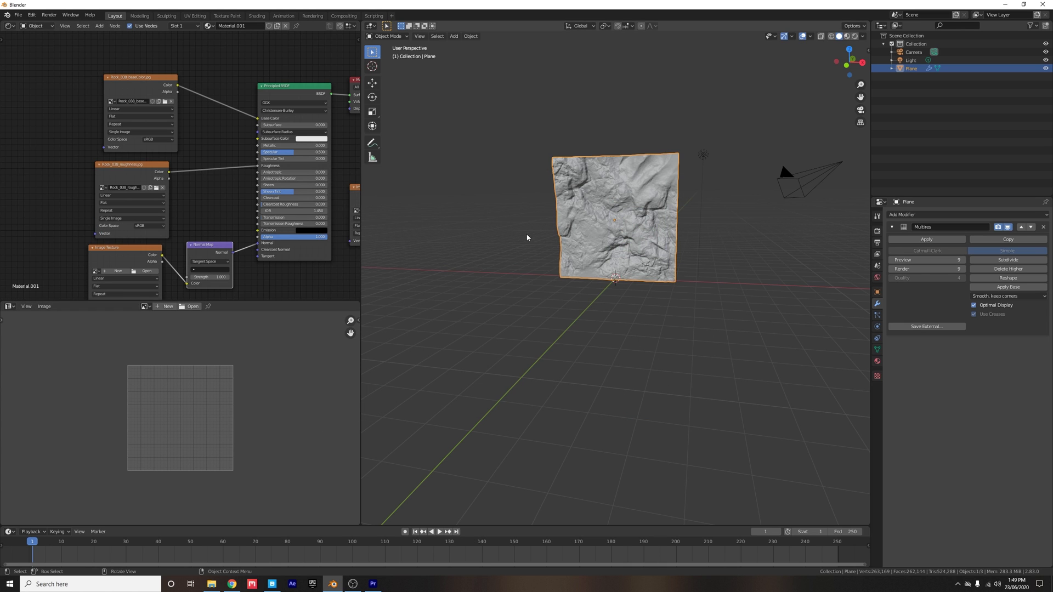
Load Rock_038_normal.jpg from the Rock_38 folder into the Image Texture node feeding the Normal Map node.
middle_click_drag(153, 214, 142, 173)
left_click(136, 230)
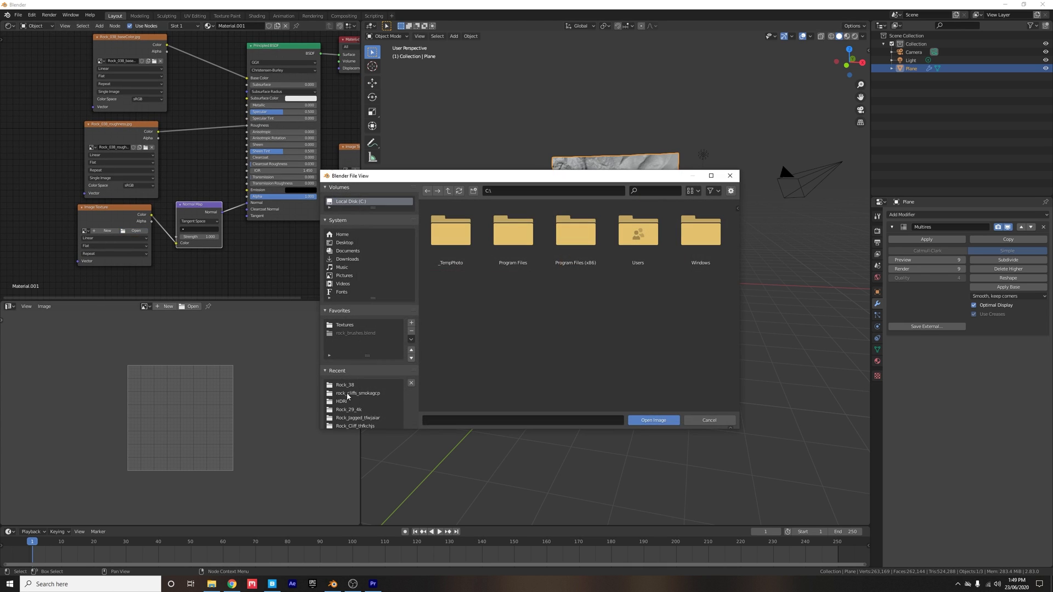
left_click(346, 387)
double_click(638, 230)
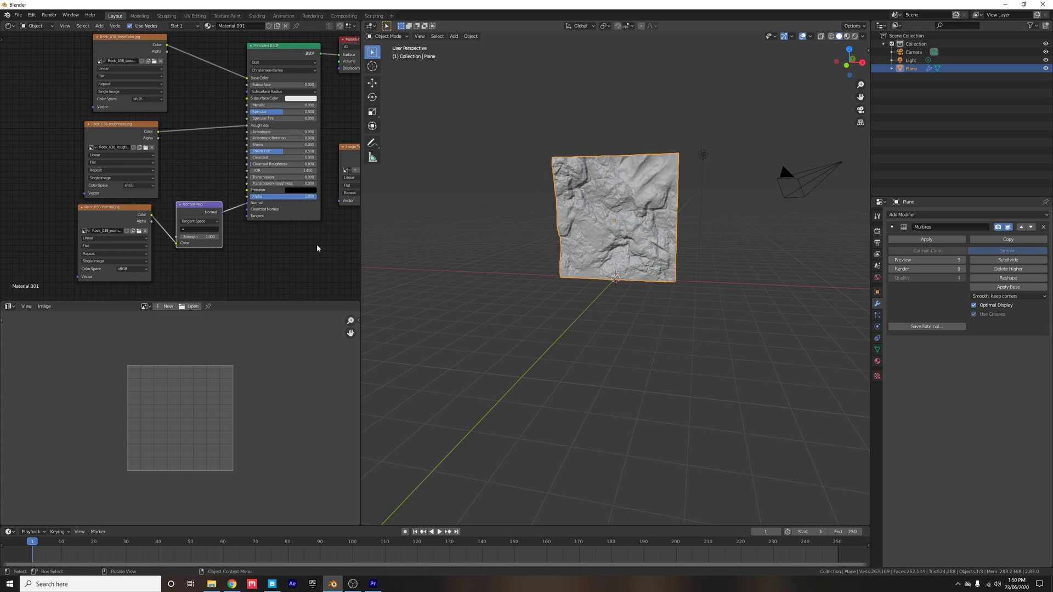
Set the color space of the roughness and normal image textures to Non-Color.
middle_click_drag(168, 231, 179, 259)
scroll(159, 230, "up", 2)
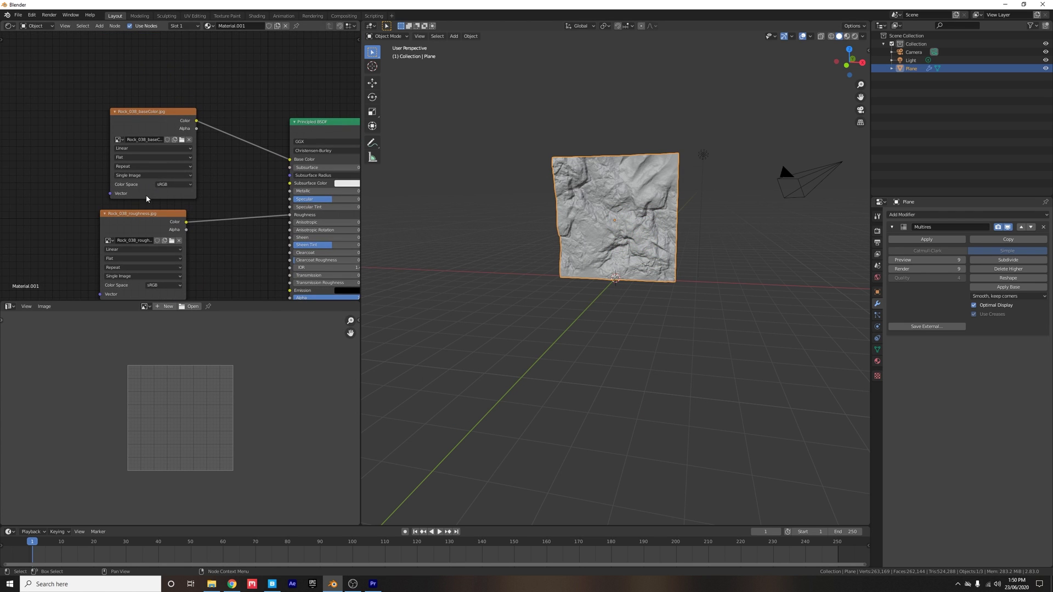
middle_click_drag(173, 187, 182, 201)
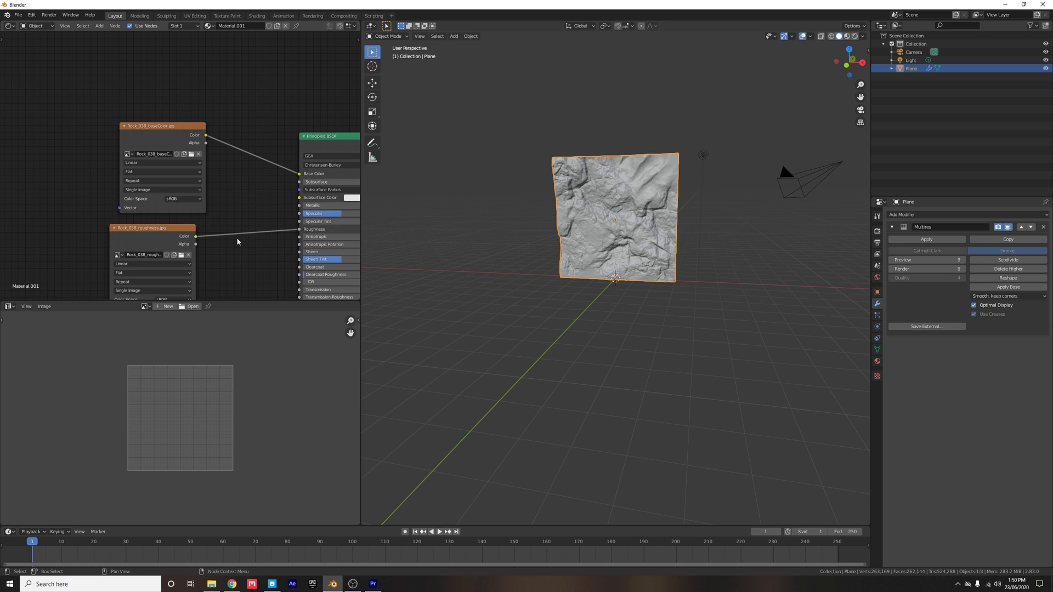
middle_click_drag(237, 237, 223, 143)
middle_click_drag(168, 212, 178, 170)
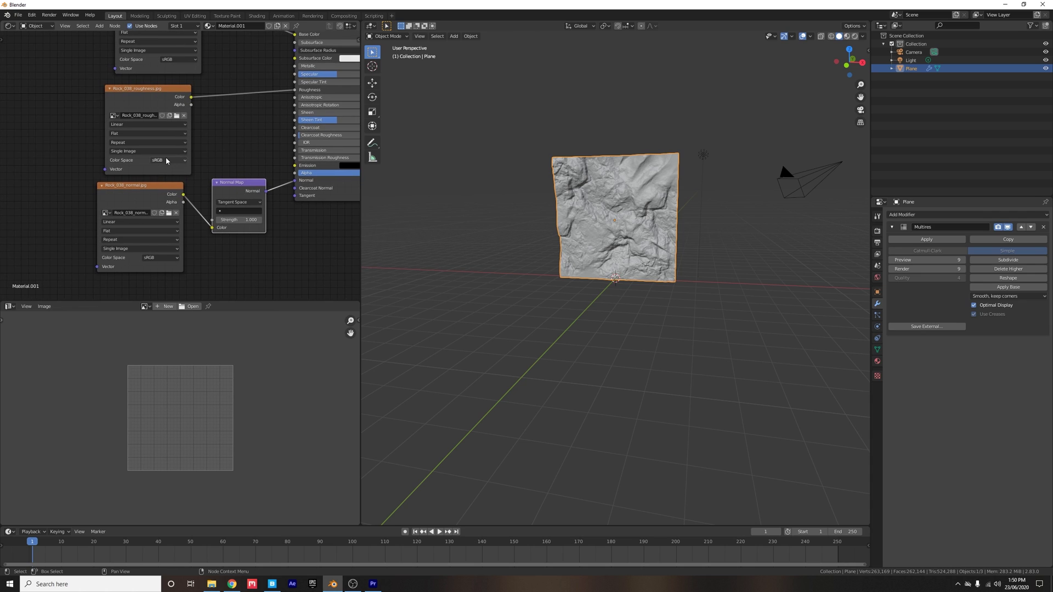
left_click(168, 161)
left_click(162, 192)
left_click(152, 258)
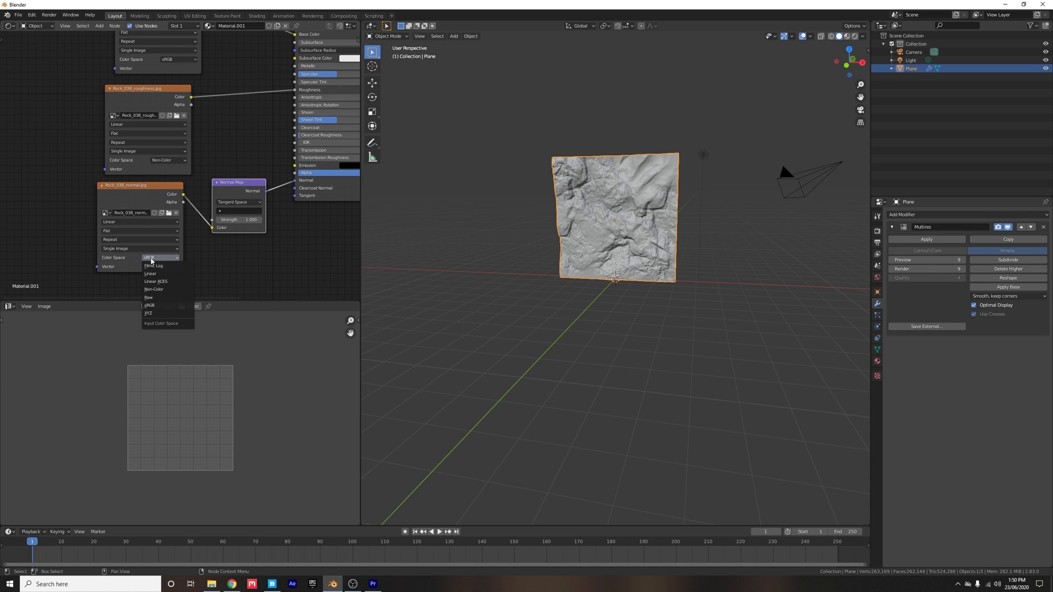
left_click(154, 289)
Switch the 3D viewport to Material Preview shading and look at the textured plane up close.
mouse_move(227, 154)
middle_mouse_down()
mouse_move(155, 203)
mouse_move(110, 211)
middle_mouse_up()
scroll(187, 192, "down", 1)
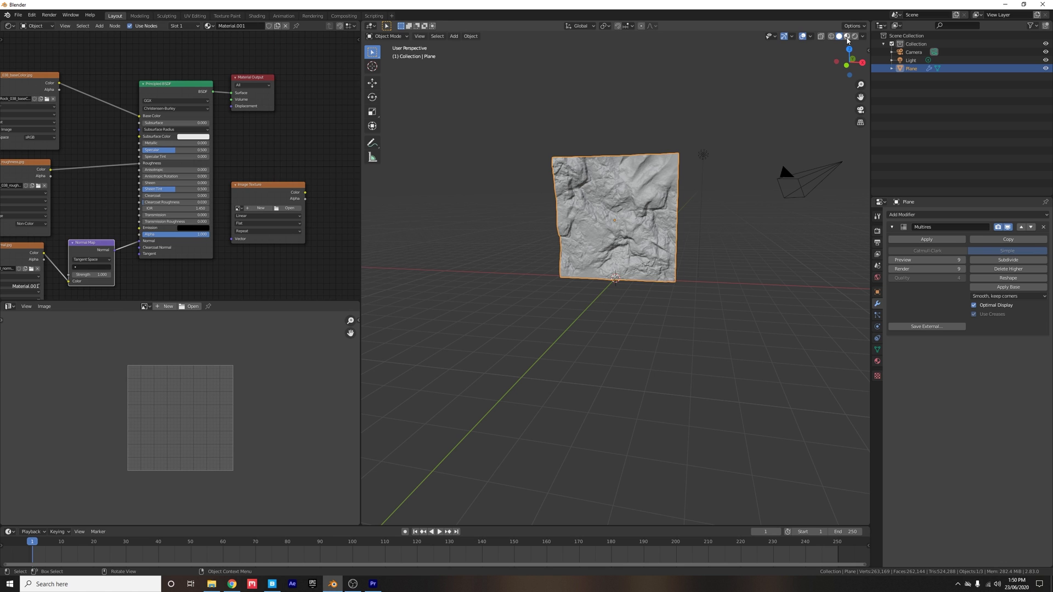
left_click(847, 38)
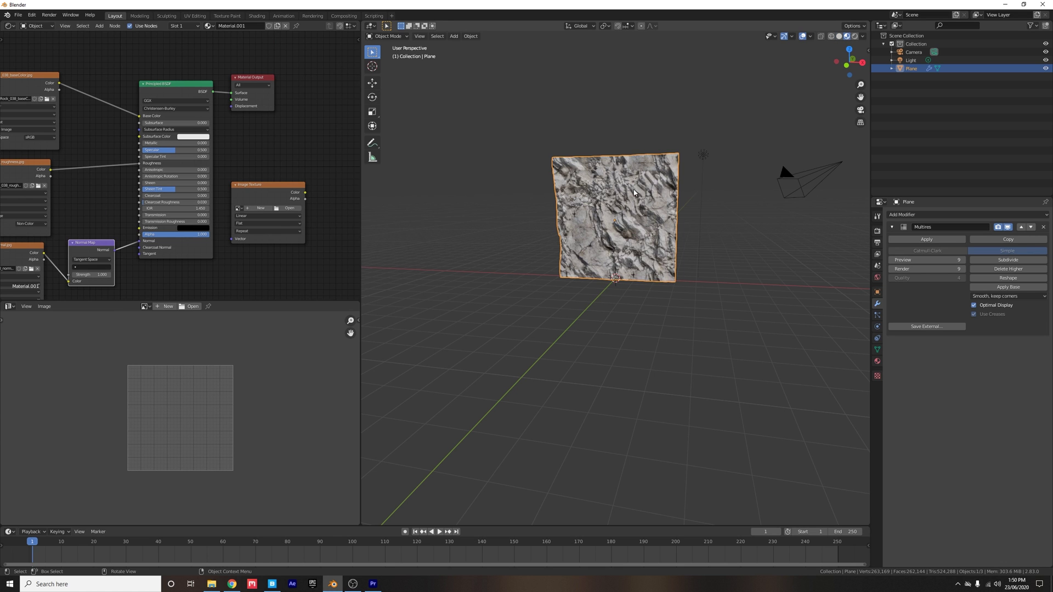
scroll(609, 208, "up", 3)
mouse_move(575, 214)
middle_mouse_down()
mouse_move(618, 212)
mouse_move(578, 205)
middle_mouse_up()
middle_click_drag(617, 127, 612, 222)
Enter Edit Mode on the plane, select its whole UV layout and rotate it a quarter turn.
key("Tab")
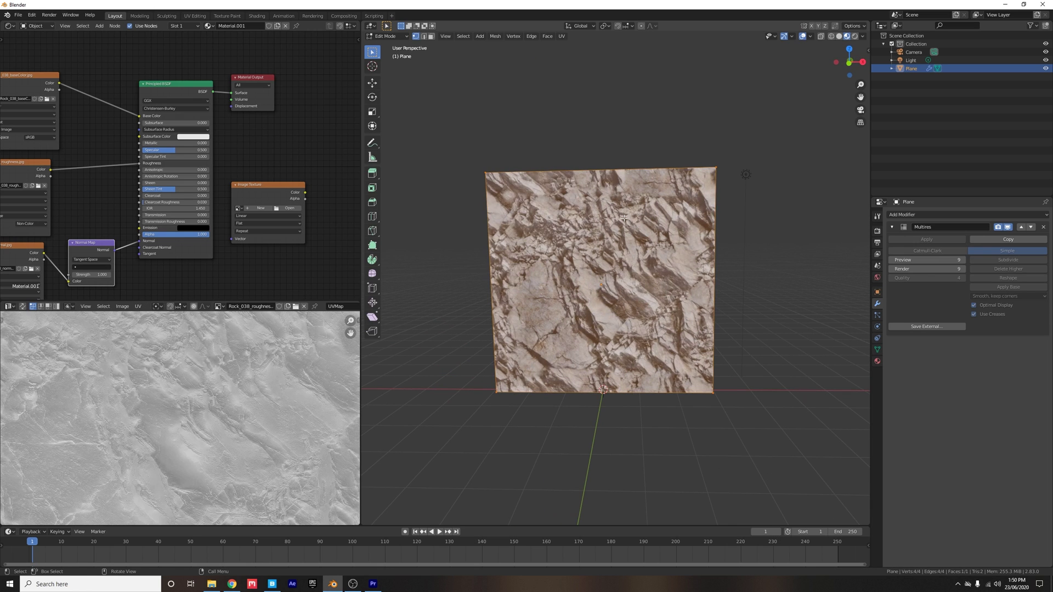
scroll(212, 386, "down", 5)
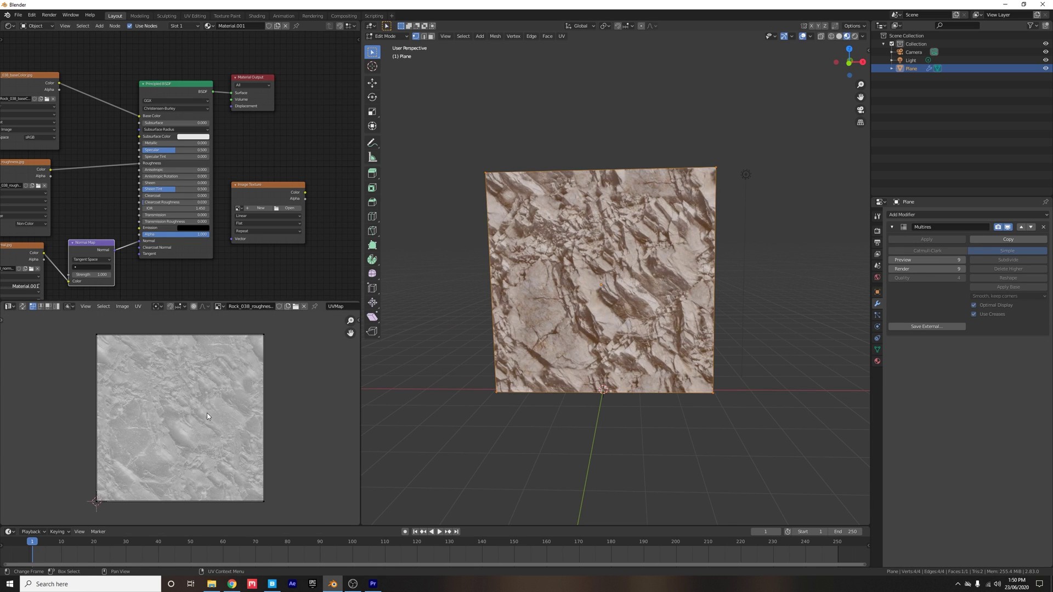
middle_click_drag(207, 415, 205, 402)
key("a")
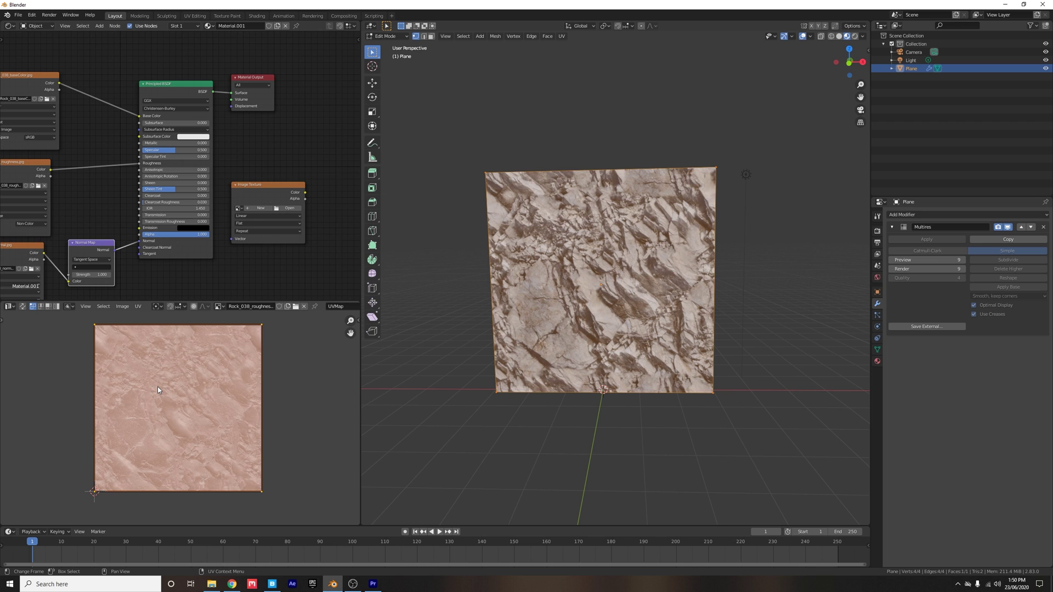
key("r")
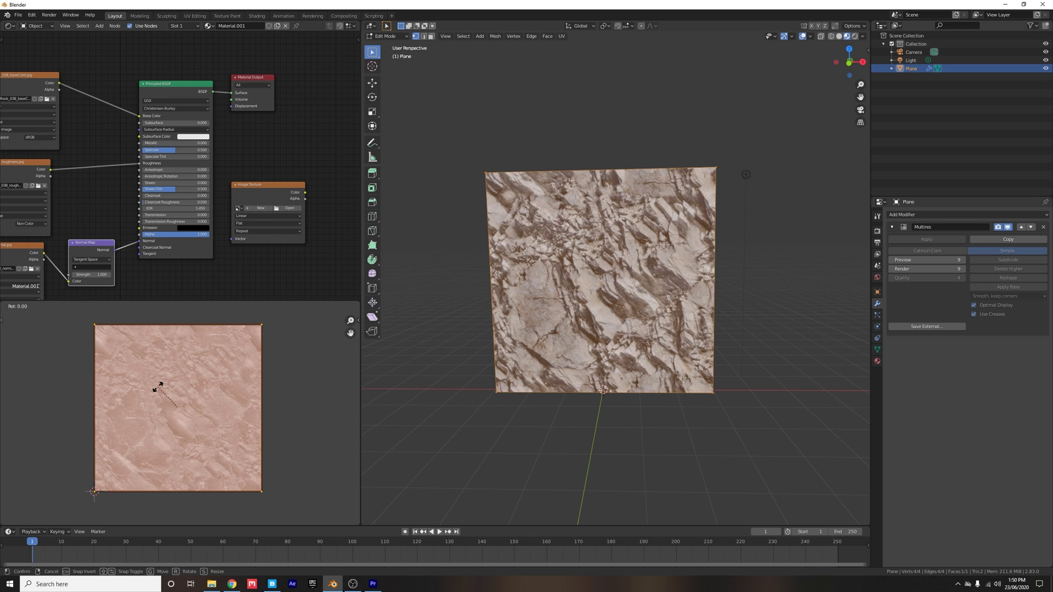
left_click(159, 455)
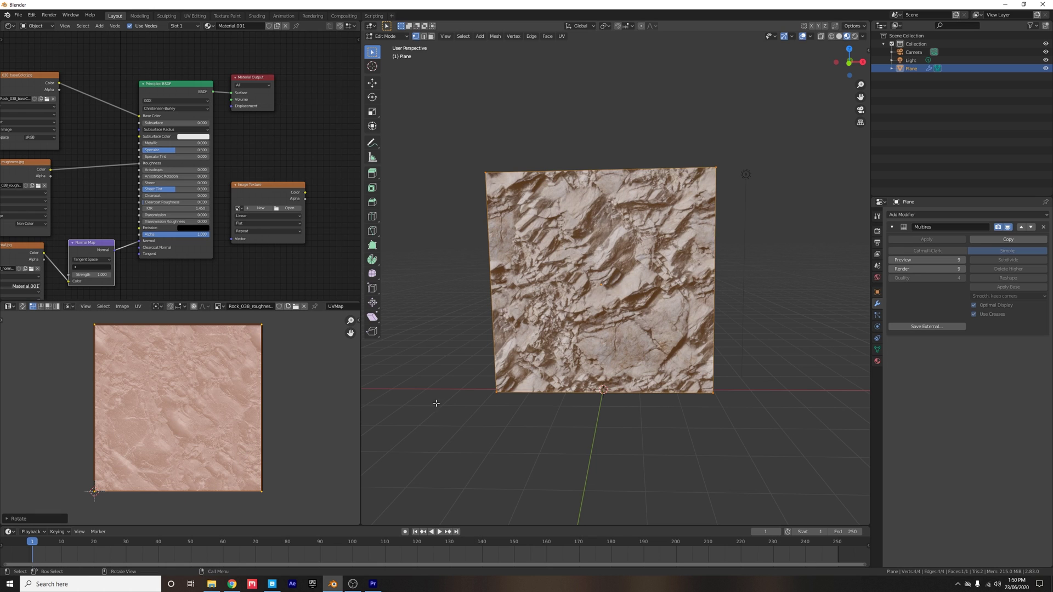
Return to Object Mode and switch the 3D viewport to Rendered shading.
middle_click_drag(595, 191, 610, 230)
key("Tab")
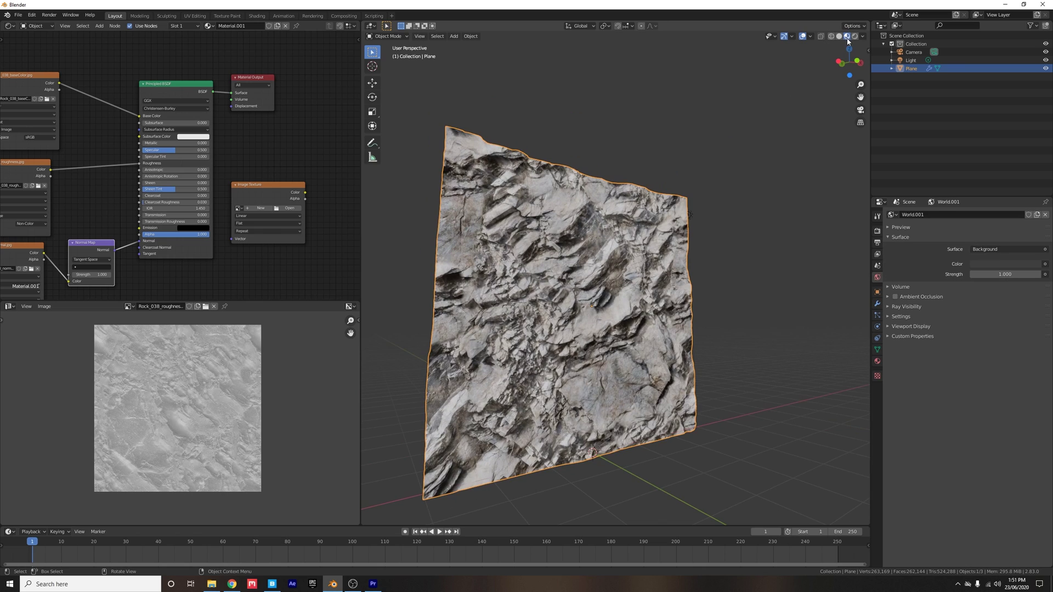
left_click(856, 36)
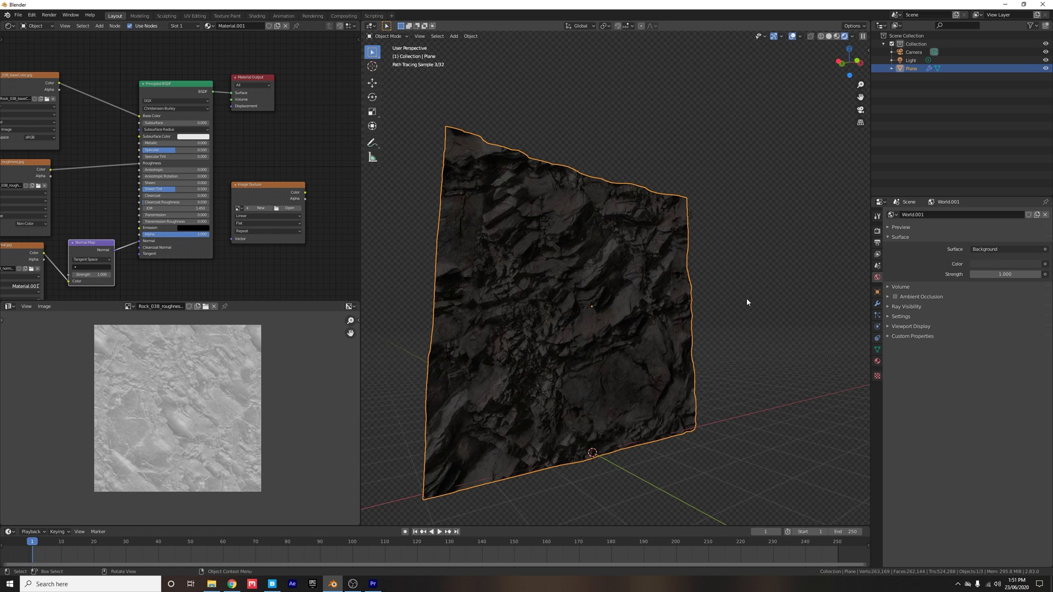
middle_click_drag(746, 298, 682, 319)
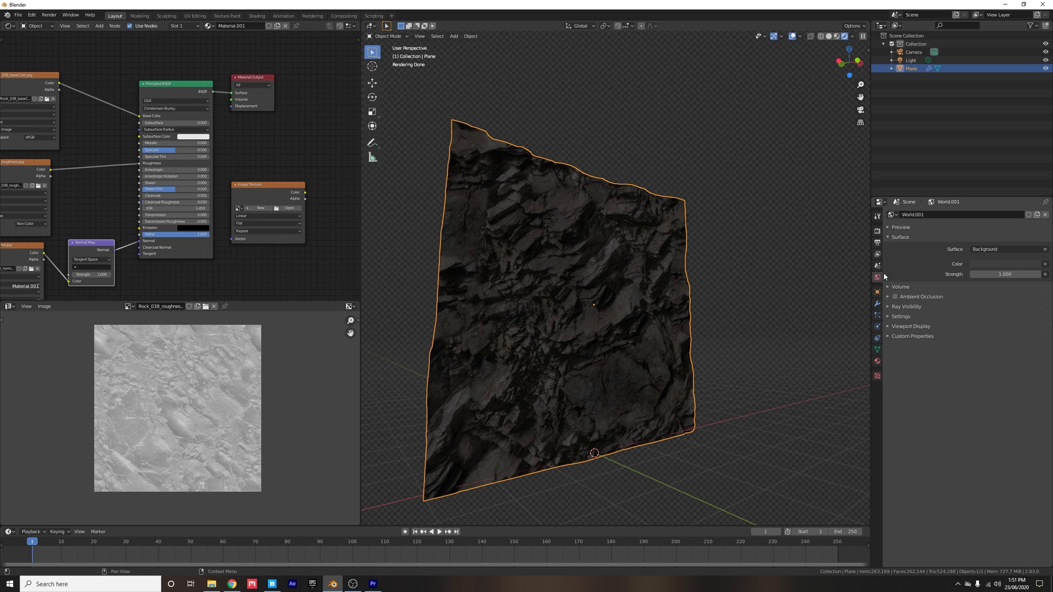
Set the world background color to an Environment Texture and load spruit_sunrise_4k.hdr from the HDRI folder.
left_click(1045, 263)
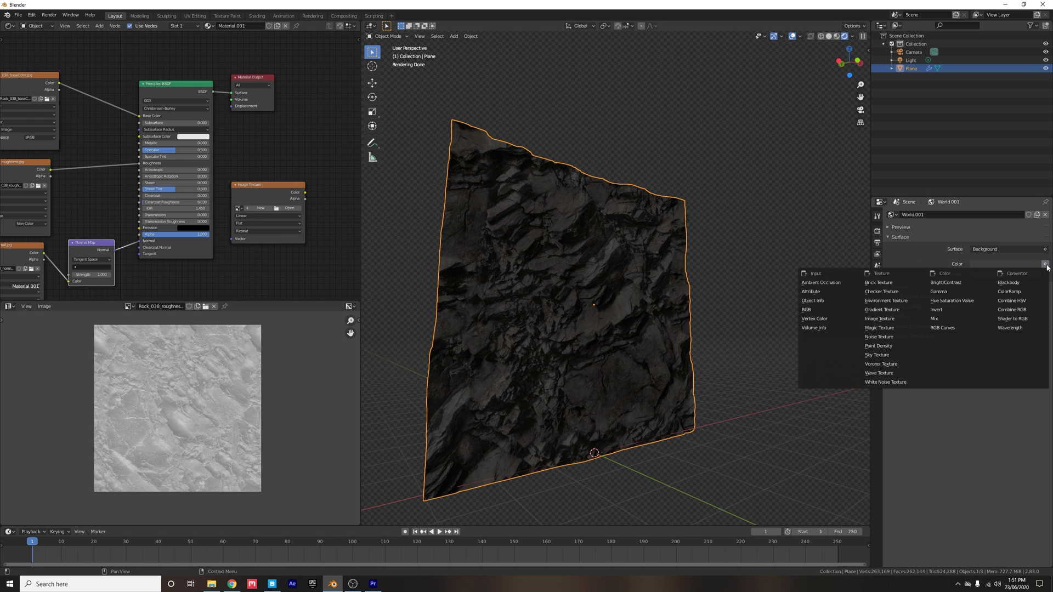
left_click(886, 301)
left_click(1035, 274)
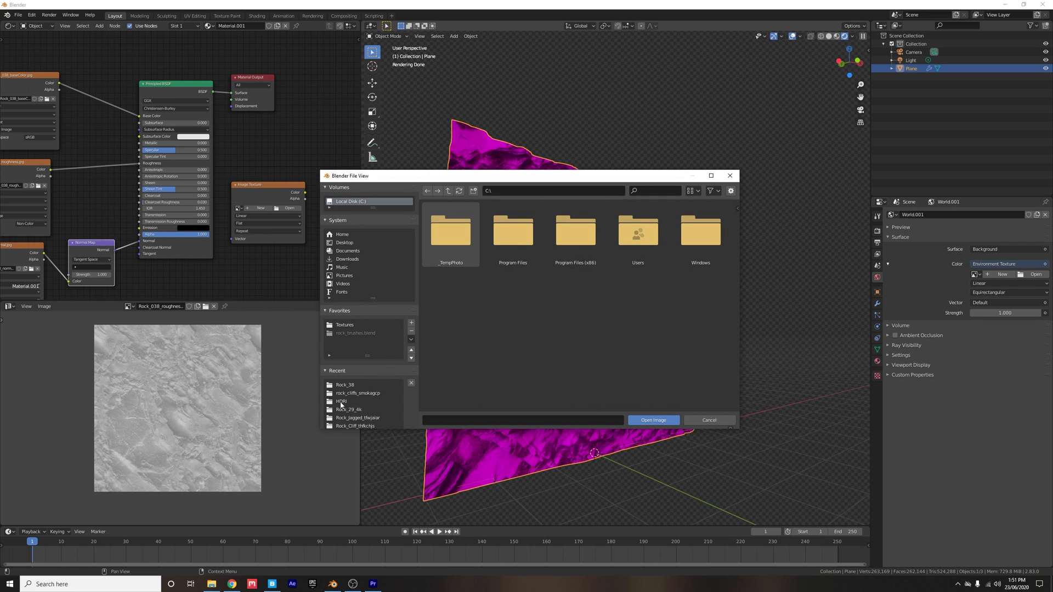
left_click(343, 400)
scroll(542, 355, "down", 5)
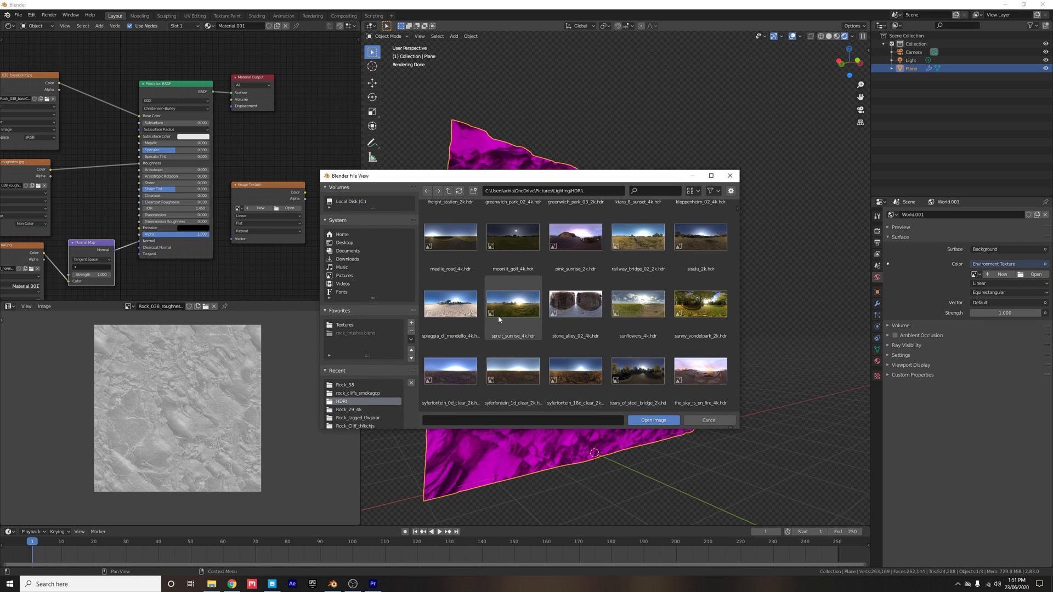
double_click(505, 311)
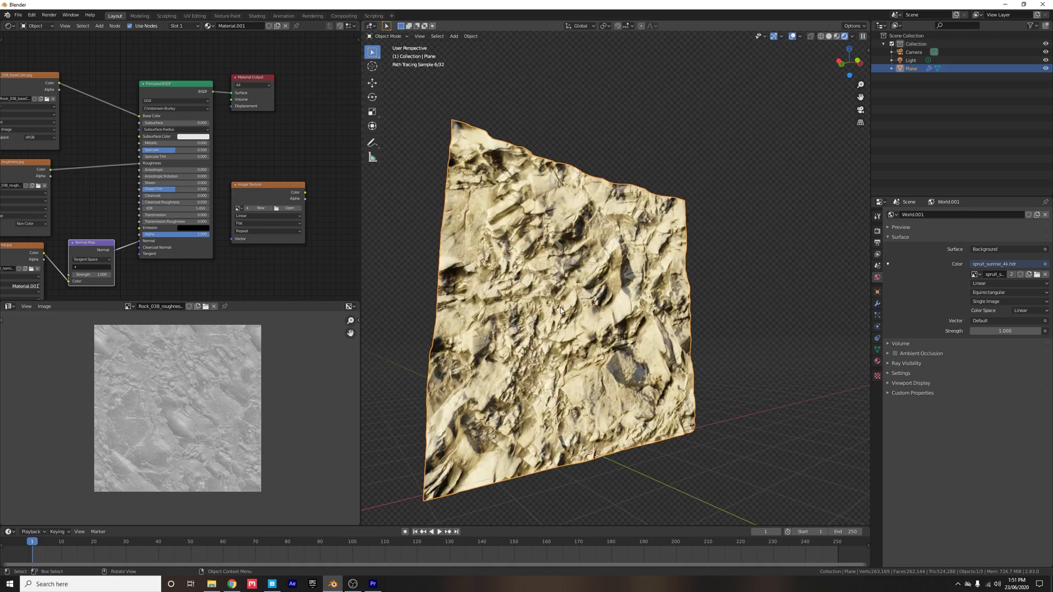
middle_click_drag(707, 287, 601, 284)
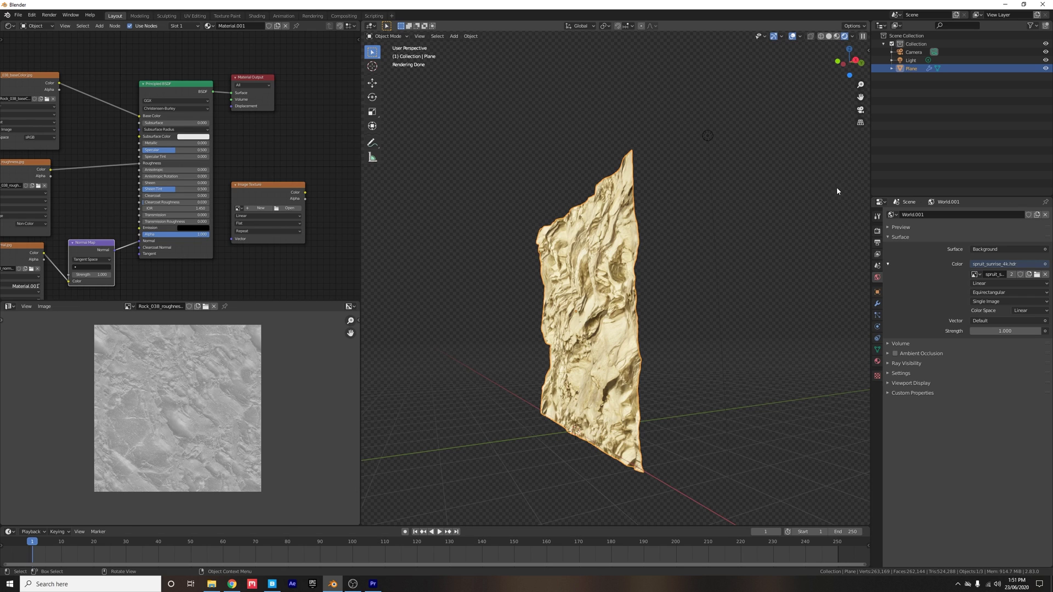
Show the Film transparency options in the render settings, set viewport denoising to None, and examine the lit rock up close.
left_click(877, 231)
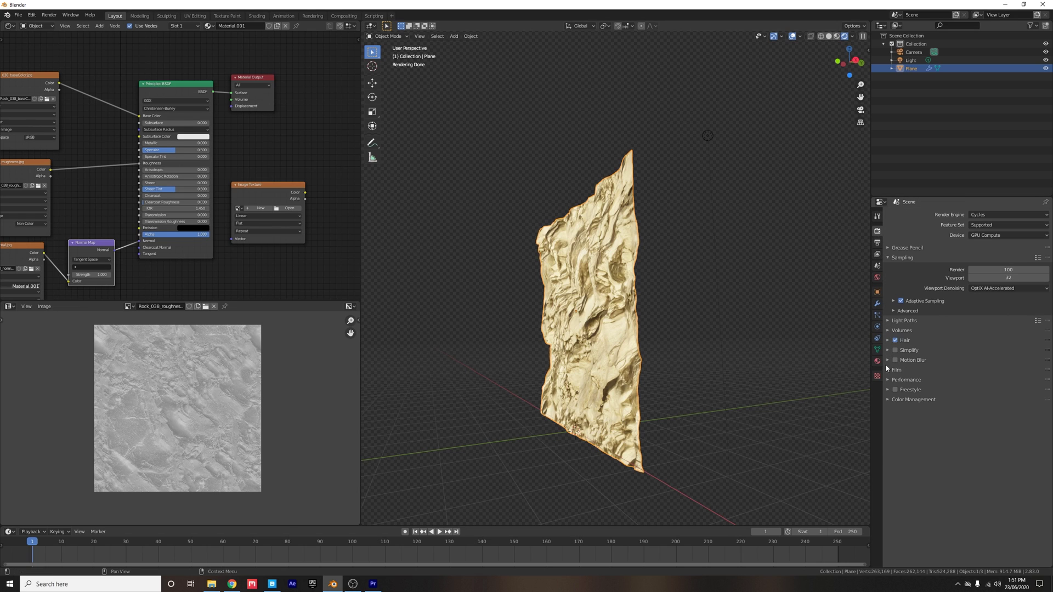
left_click(888, 368)
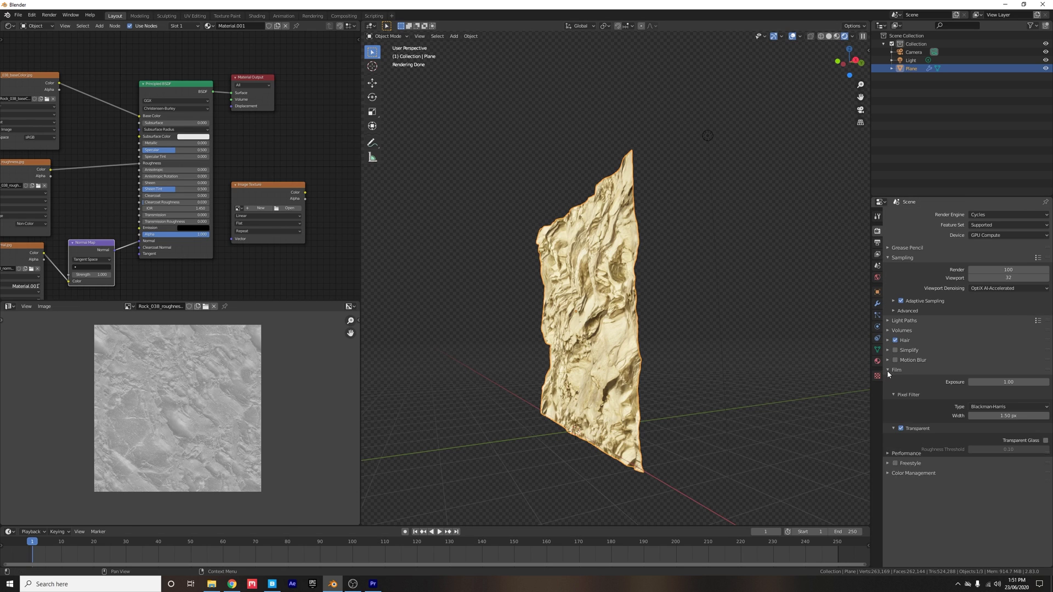
left_click(900, 429)
middle_click_drag(603, 307, 568, 297)
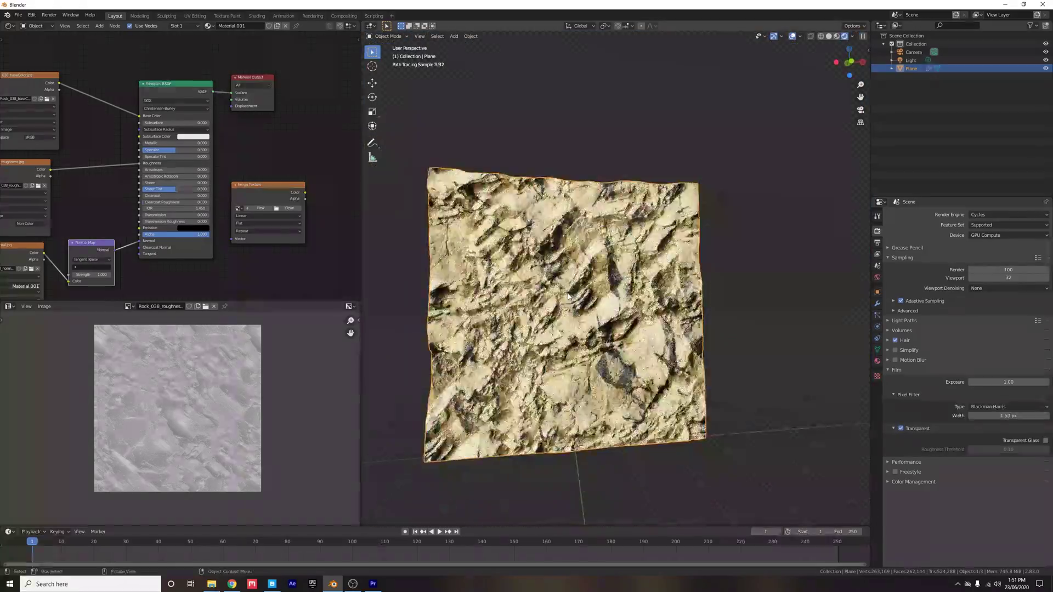
scroll(568, 297, "up", 6)
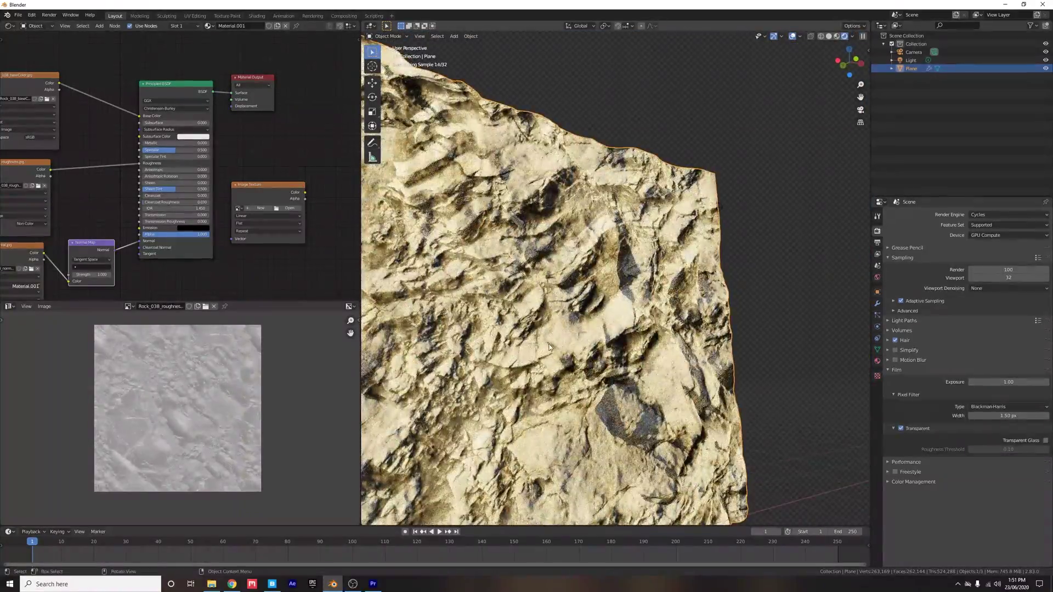
middle_click_drag(540, 346, 529, 285)
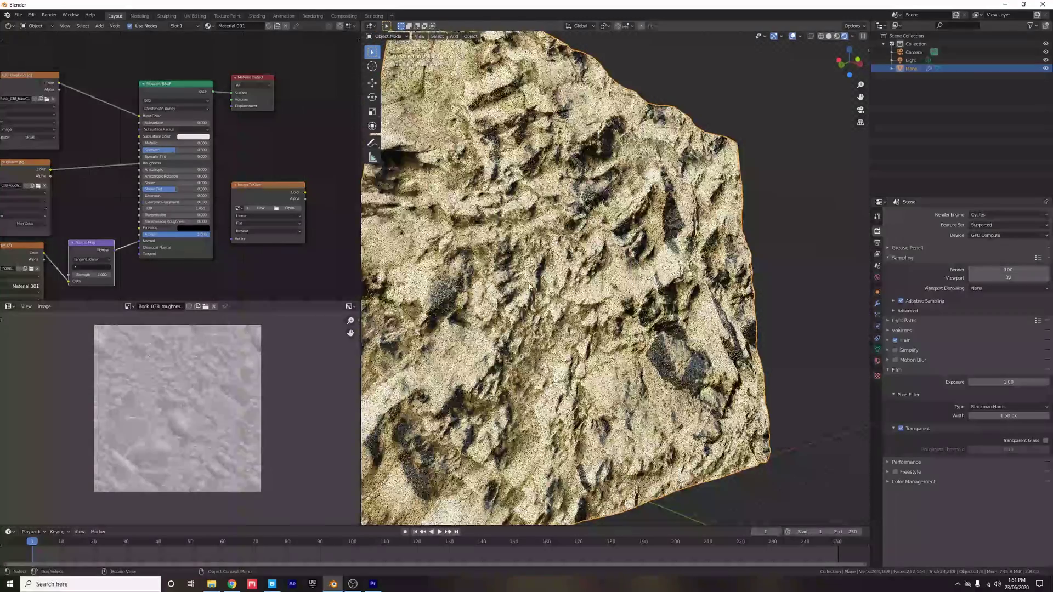
Space out the Material Output and empty Image Texture nodes, and link the texture's Color to the output's Displacement input.
middle_click_drag(242, 118, 146, 137)
left_click_drag(146, 97, 295, 102)
left_click_drag(194, 205, 223, 184)
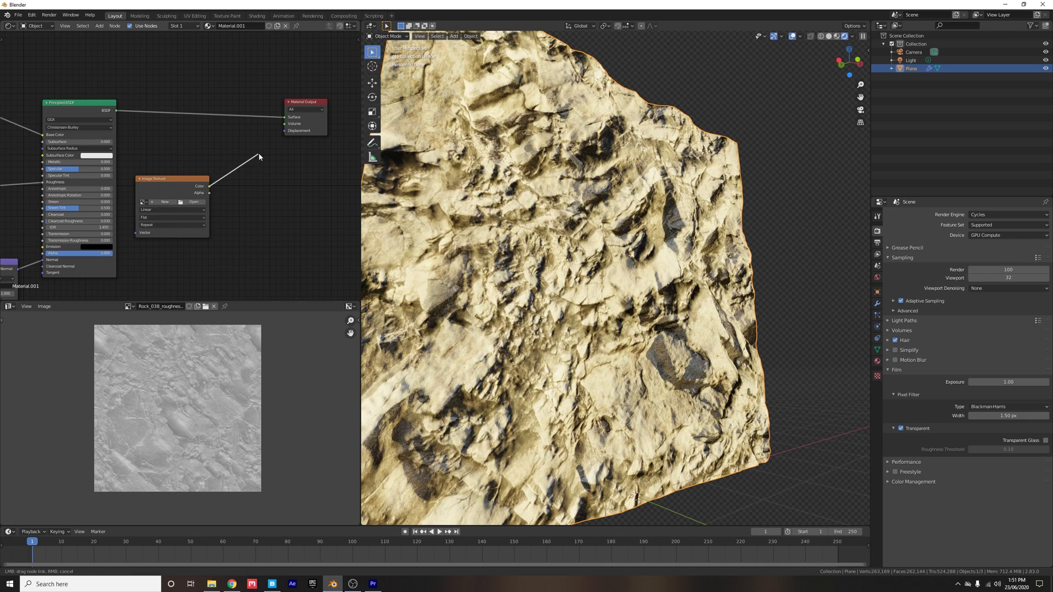
left_click_drag(259, 153, 286, 131)
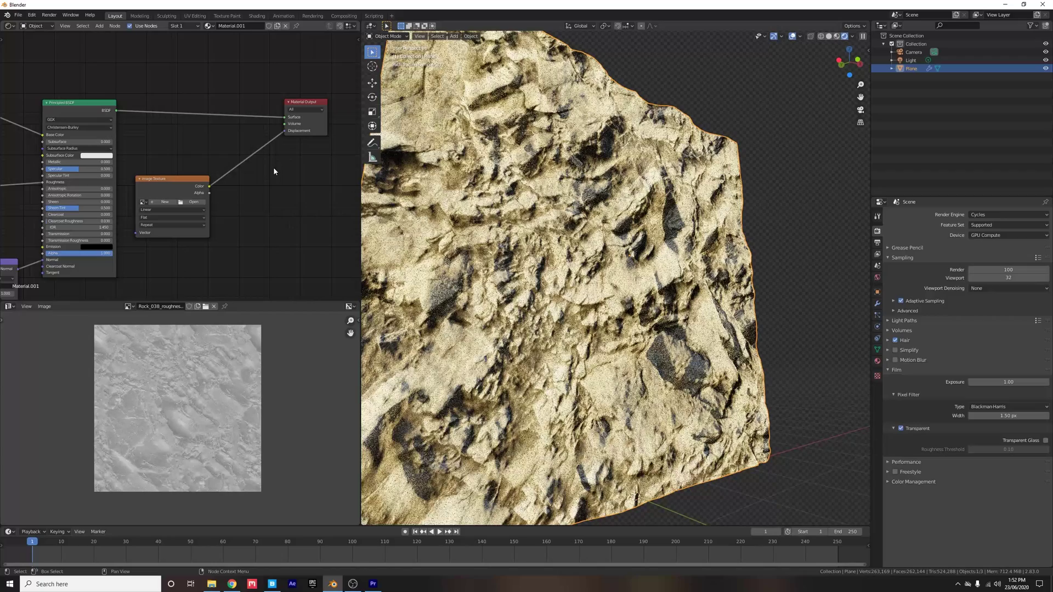
Add a Displacement node and insert it into the link between the empty Image Texture and the Material Output.
key("shift+a")
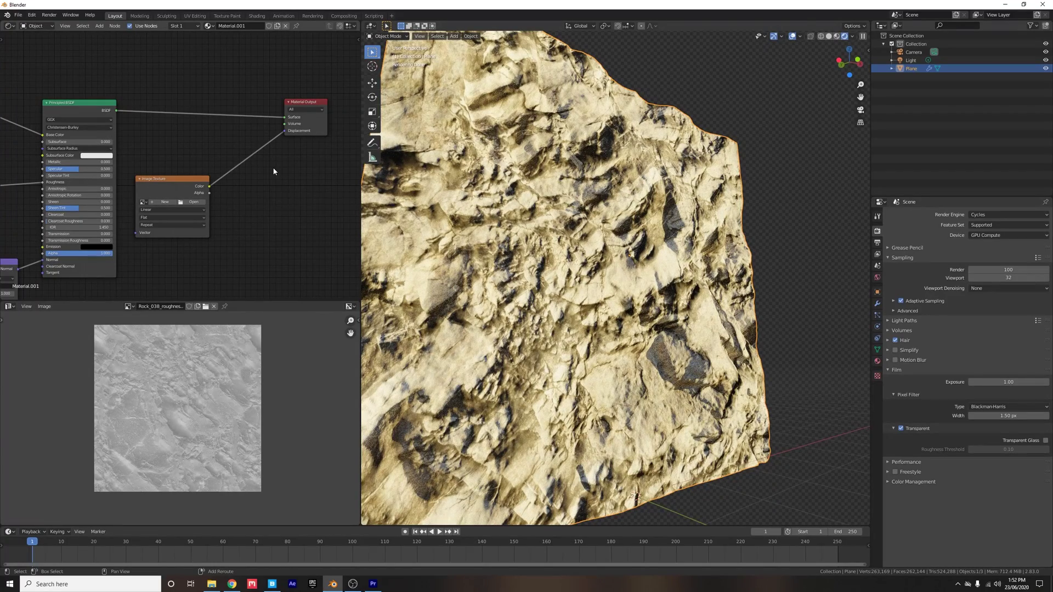
left_click(278, 170)
type("dis")
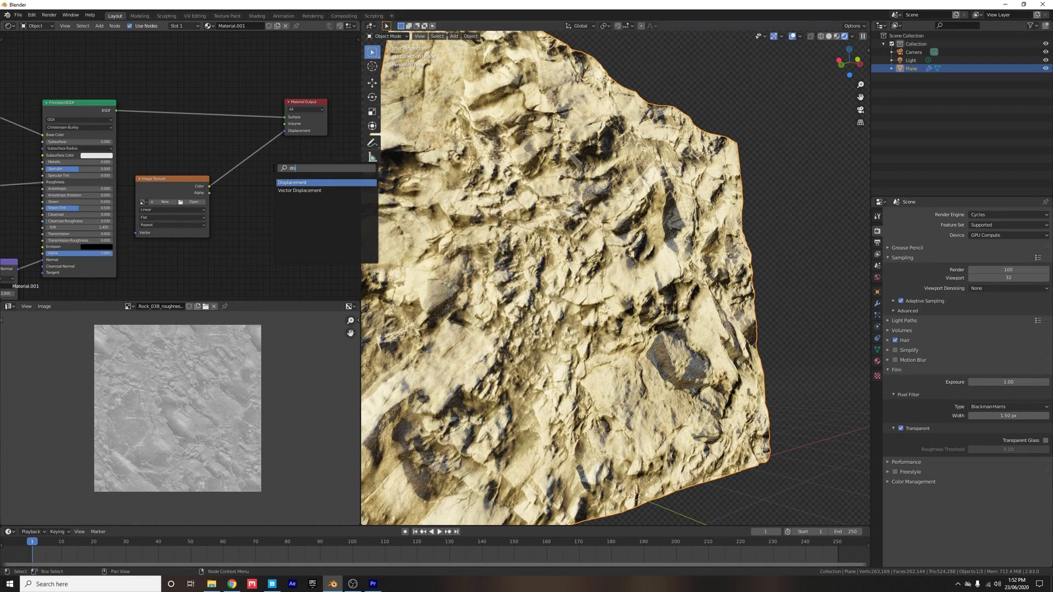
left_click(289, 182)
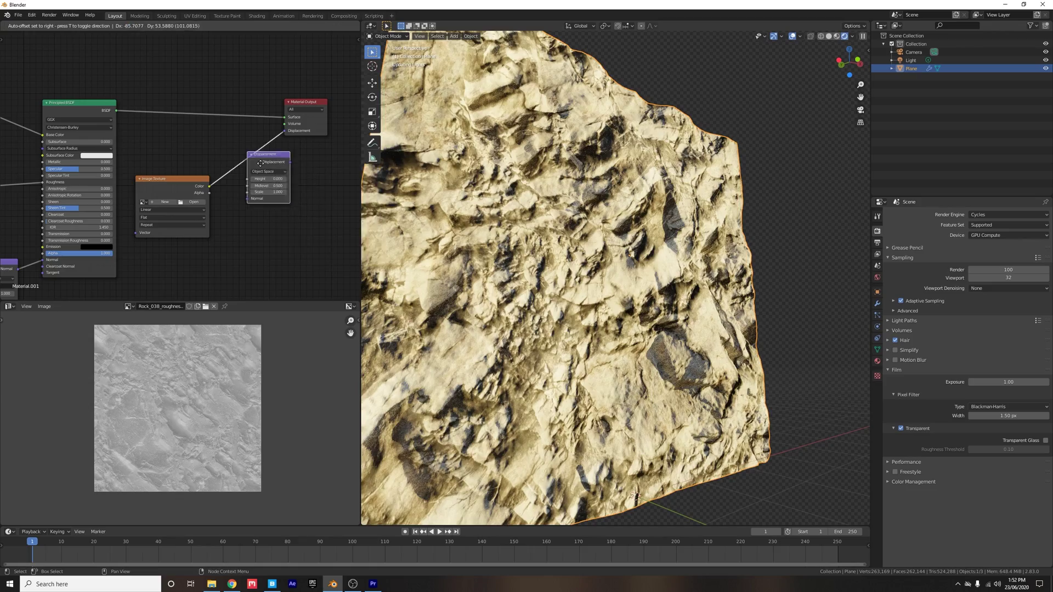
left_click(265, 129)
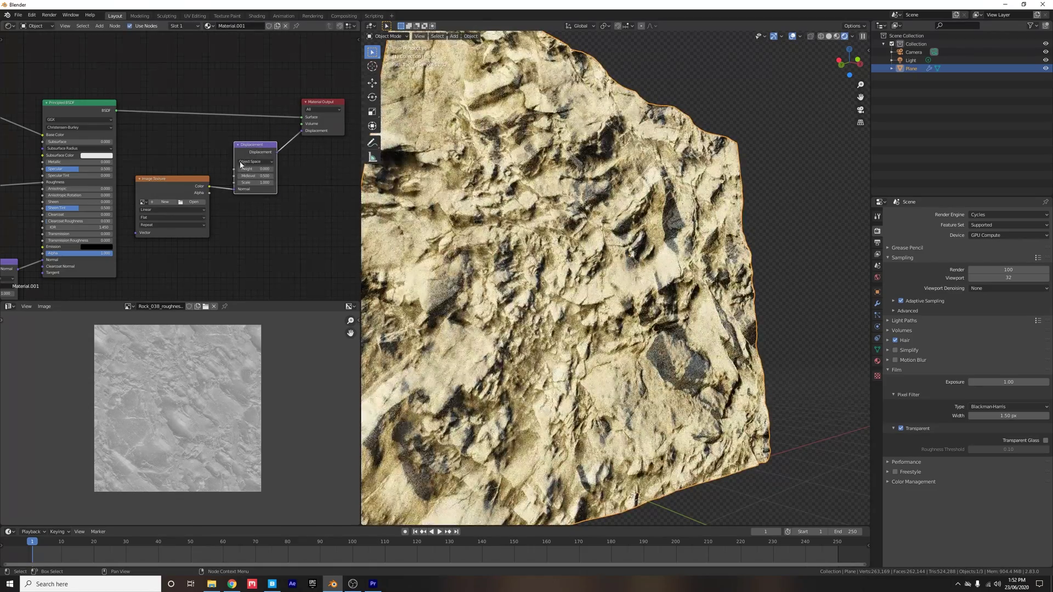
Reroute the Image Texture's Color link from the Displacement node's Normal input to its Height input.
scroll(265, 129, "up", 3)
middle_click_drag(265, 129, 170, 154)
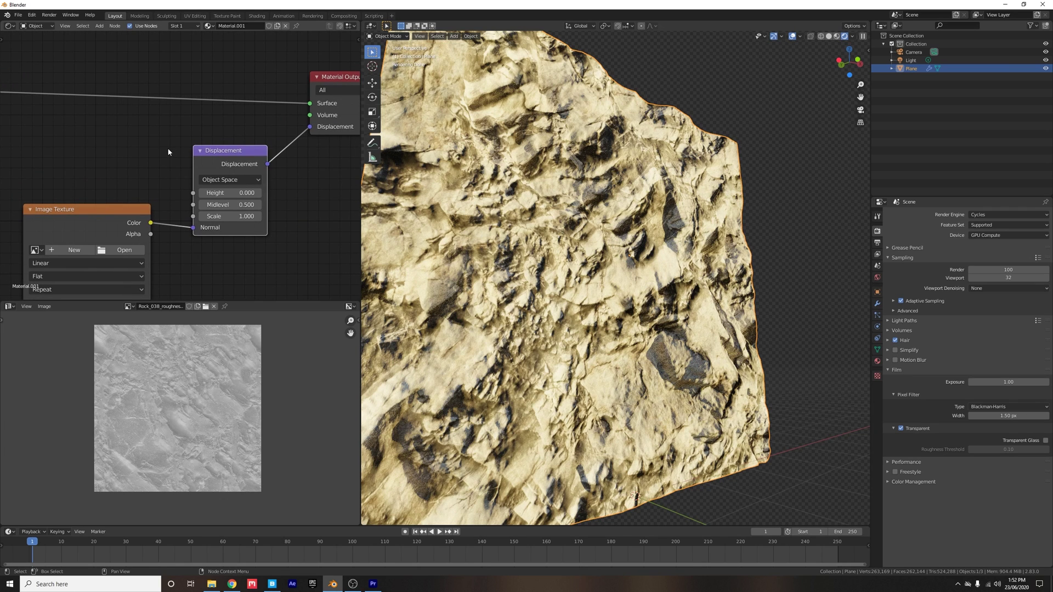
scroll(575, 275, "down", 5)
middle_click_drag(195, 231, 244, 178)
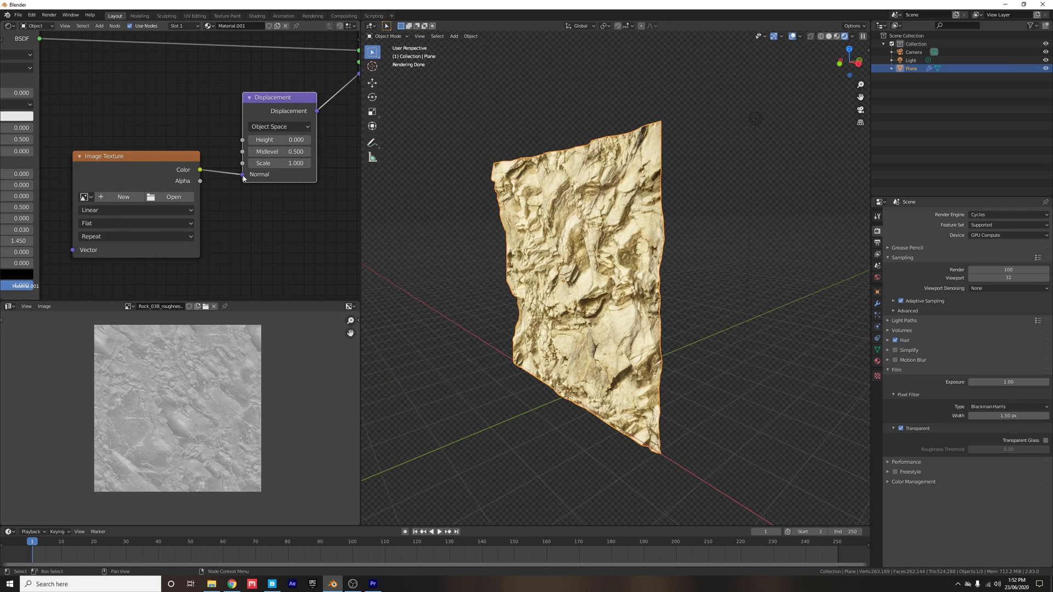
left_click_drag(244, 179, 250, 139)
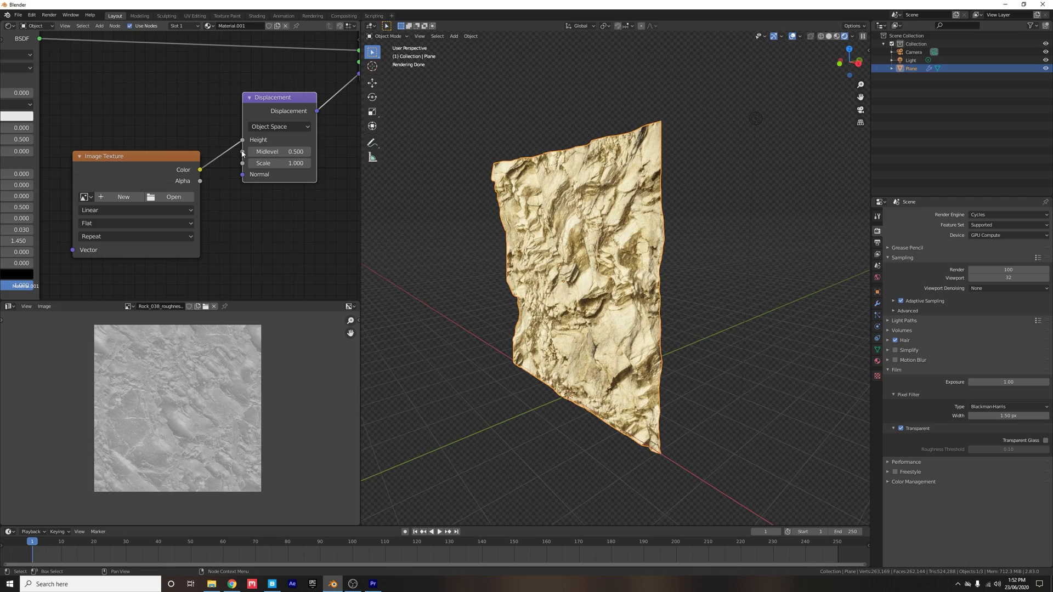
middle_click_drag(587, 250, 585, 281)
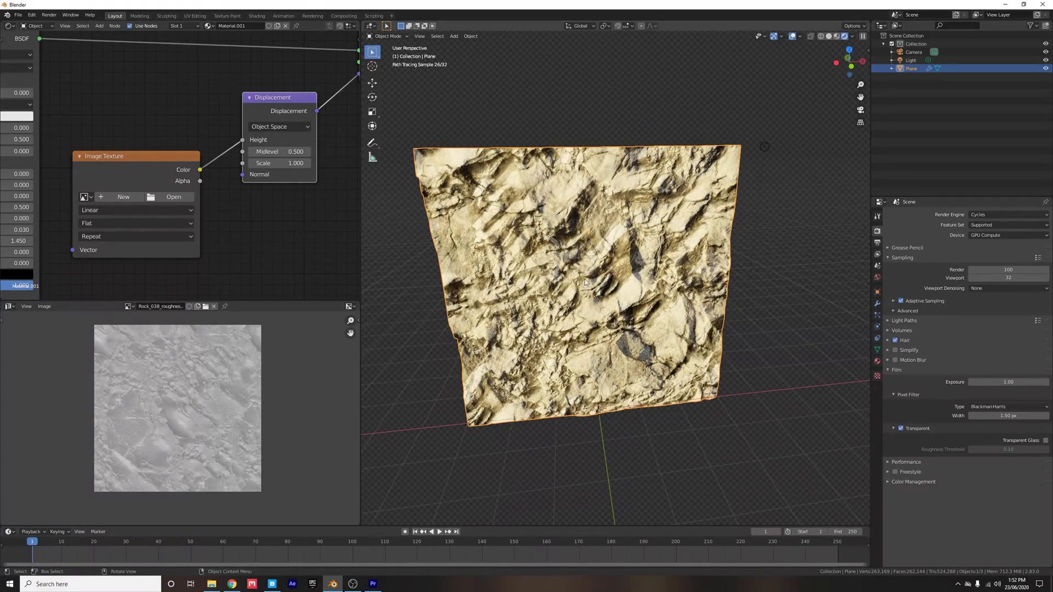
Load Rock_038_height.png into the empty Image Texture node and set its color space to Non-Color.
left_click(165, 198)
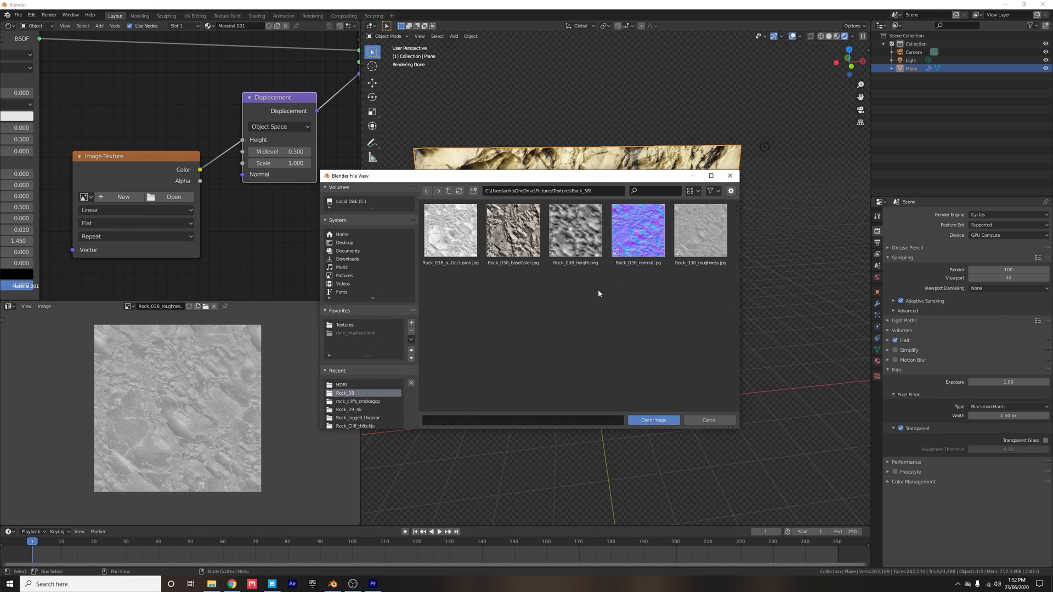
double_click(578, 226)
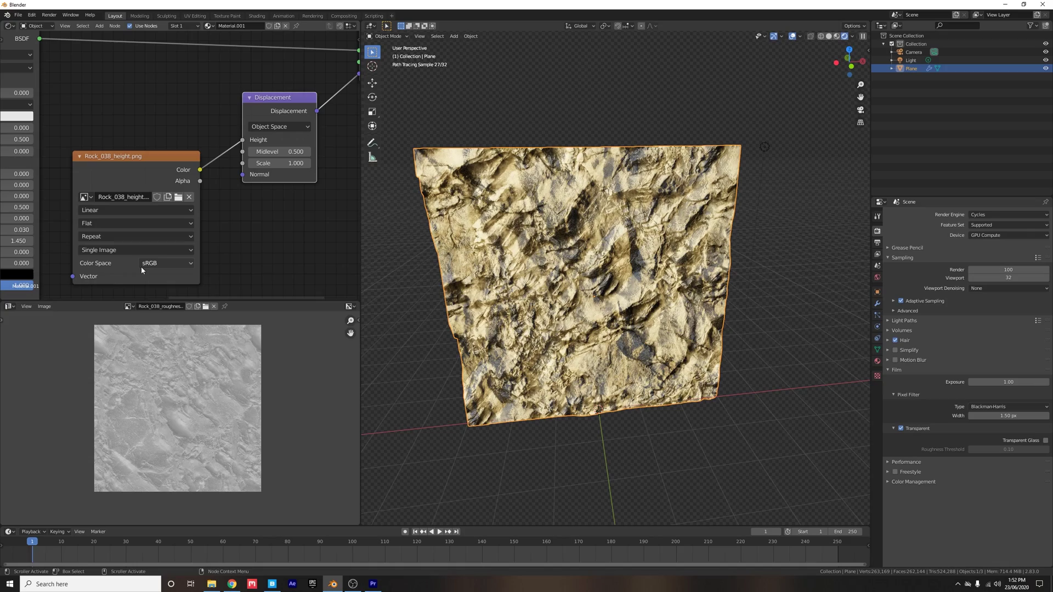
left_click(141, 266)
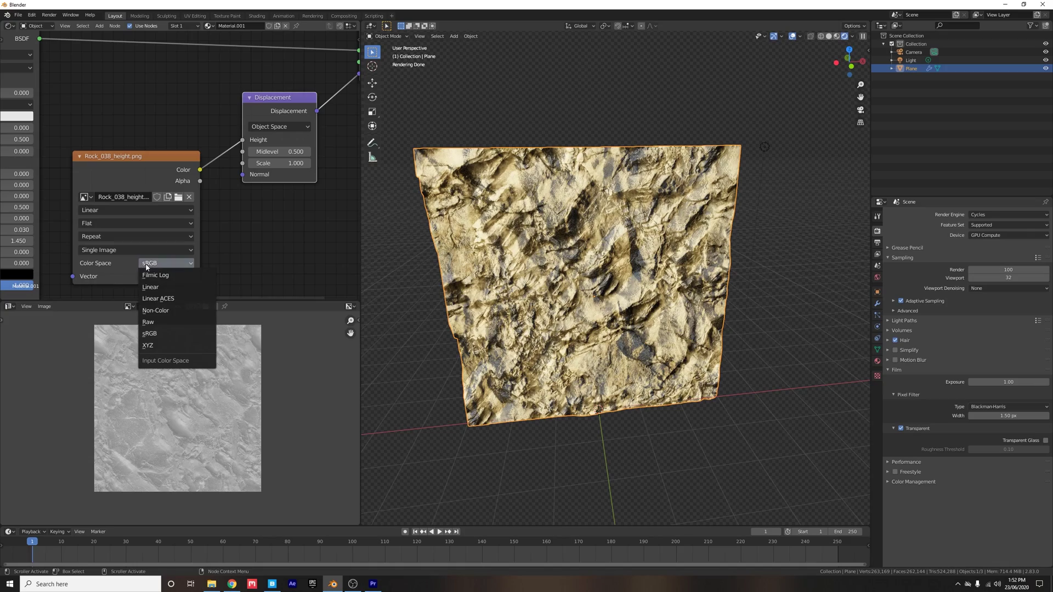
left_click(165, 310)
middle_click_drag(264, 217, 231, 229)
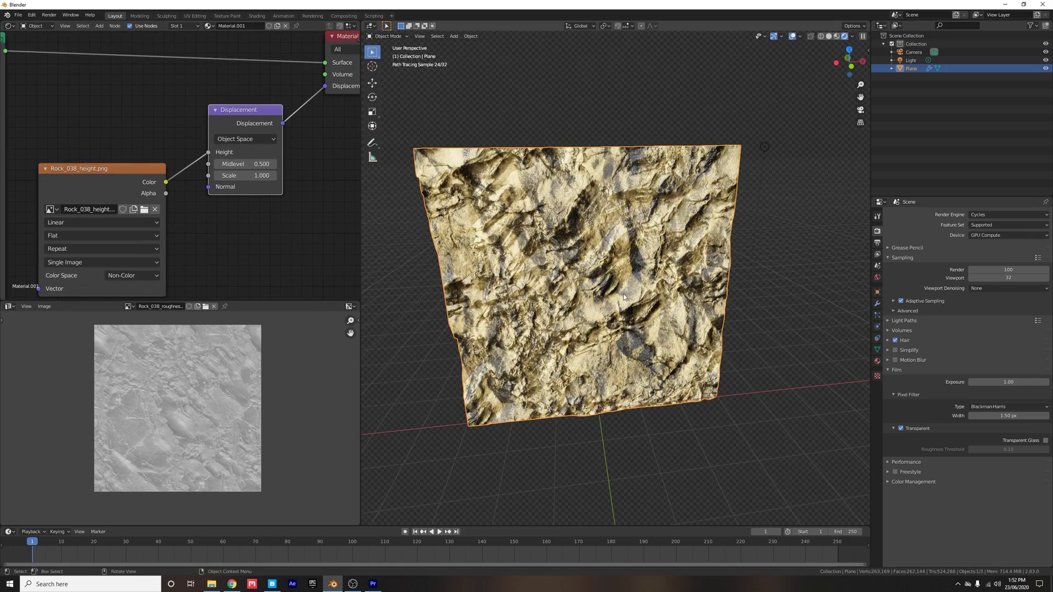
middle_click_drag(623, 297, 662, 269)
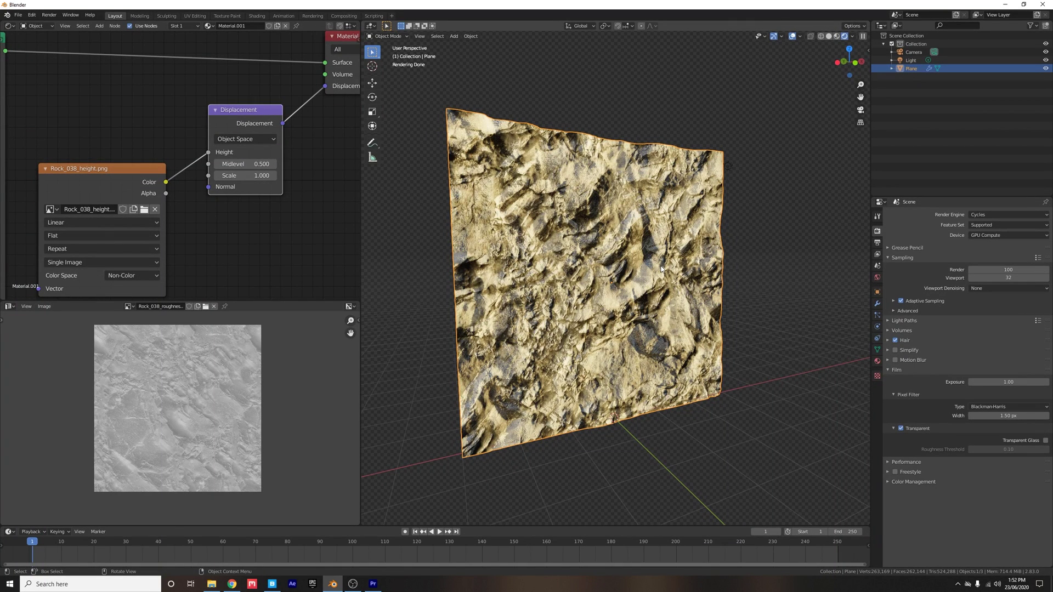
Set the material's surface displacement method to Displacement and Bump, and look at the displaced rock from the side.
left_click(877, 362)
scroll(916, 506, "down", 5)
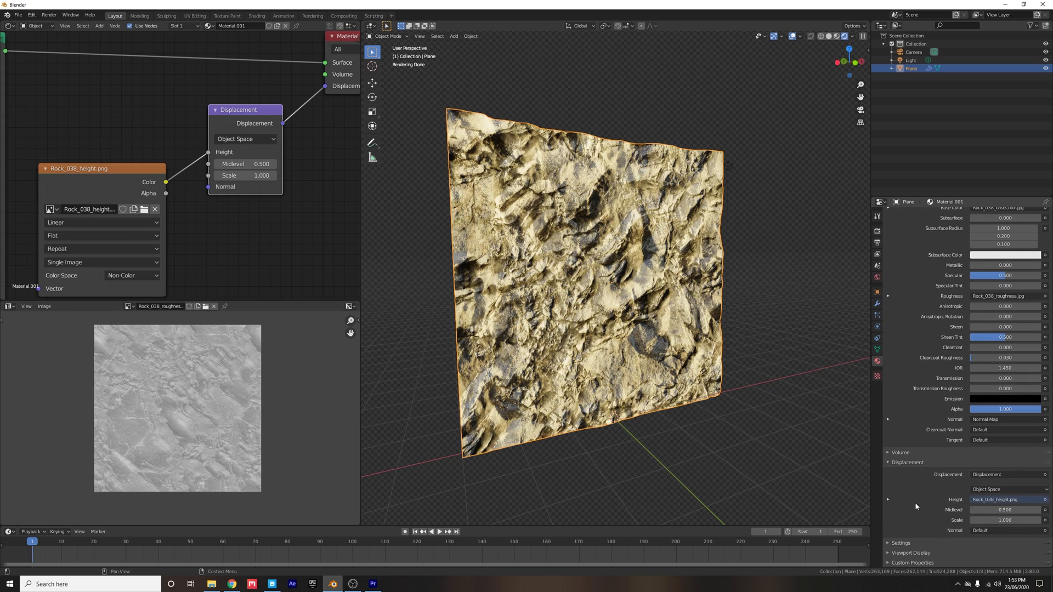
left_click(902, 543)
scroll(911, 485, "down", 3)
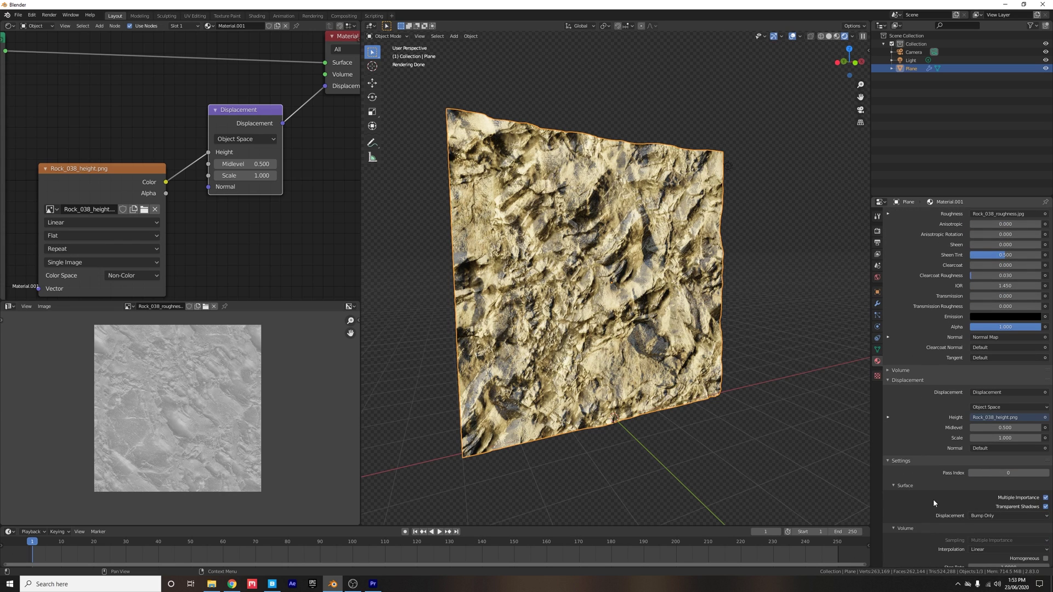
left_click(978, 518)
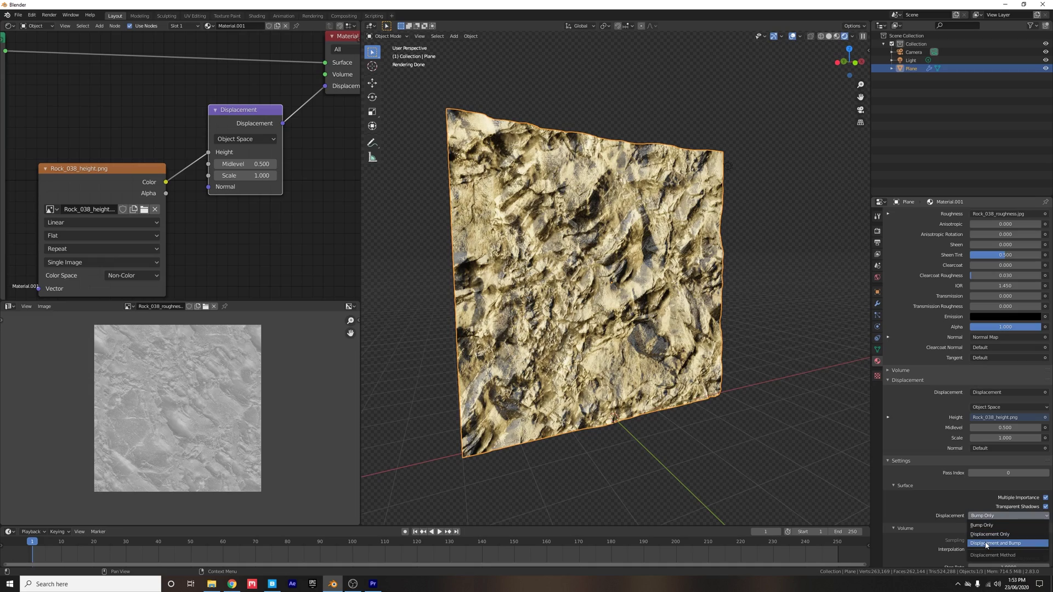
left_click(985, 544)
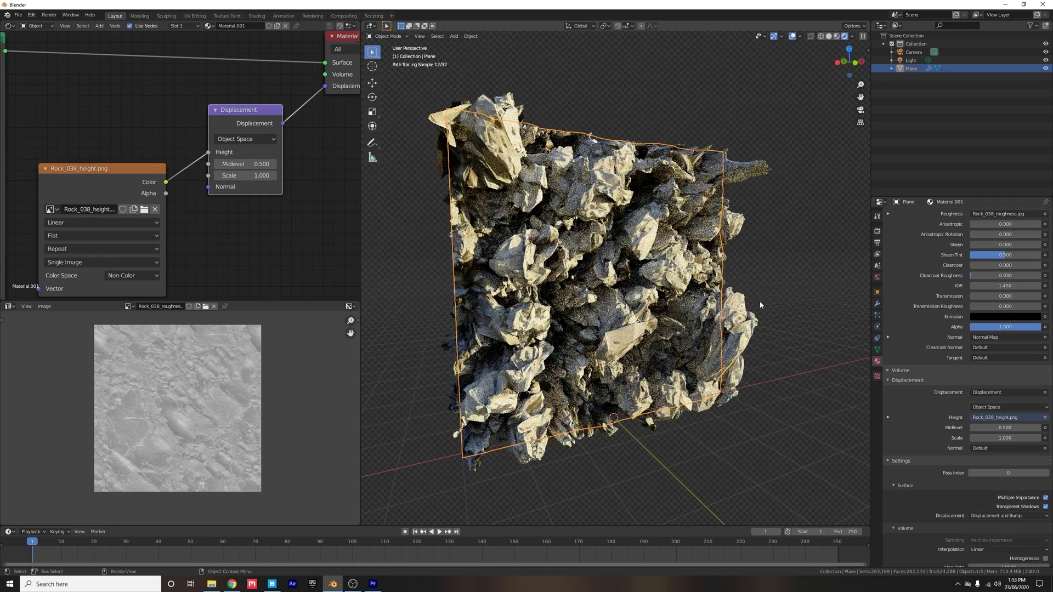
mouse_move(759, 301)
middle_mouse_down()
mouse_move(696, 301)
mouse_move(654, 325)
mouse_move(576, 335)
middle_mouse_up()
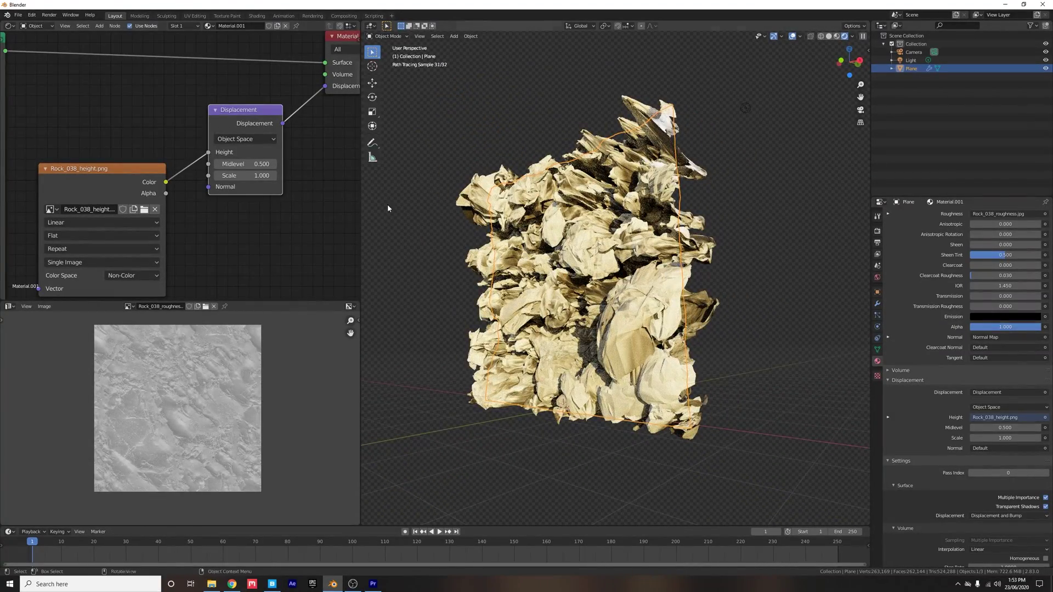
Switch the Displacement node to World Space and check the rock from the front.
left_click(265, 140)
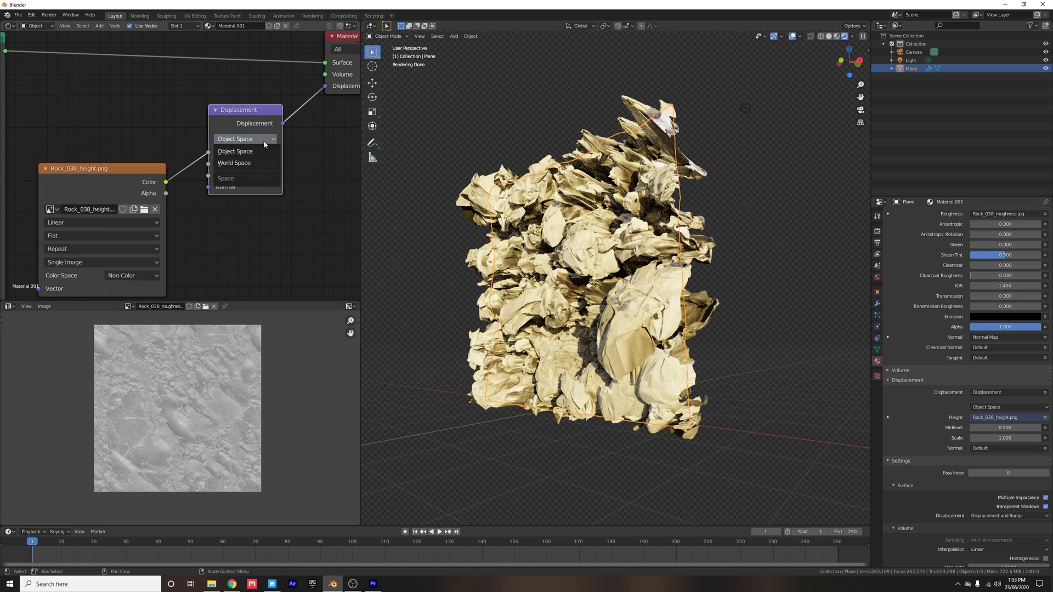
left_click(241, 163)
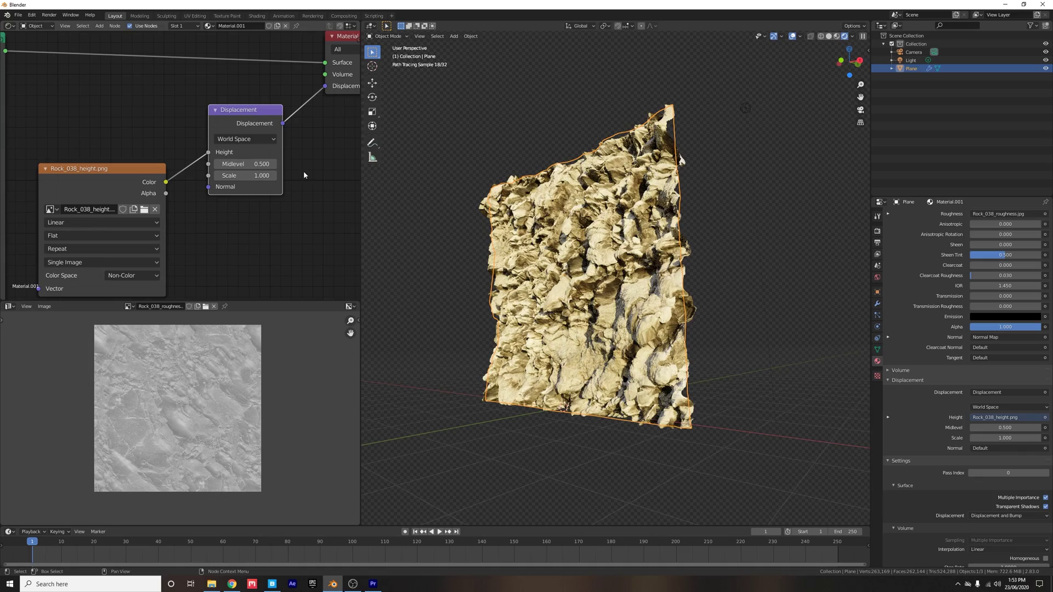
middle_click_drag(609, 285, 612, 248)
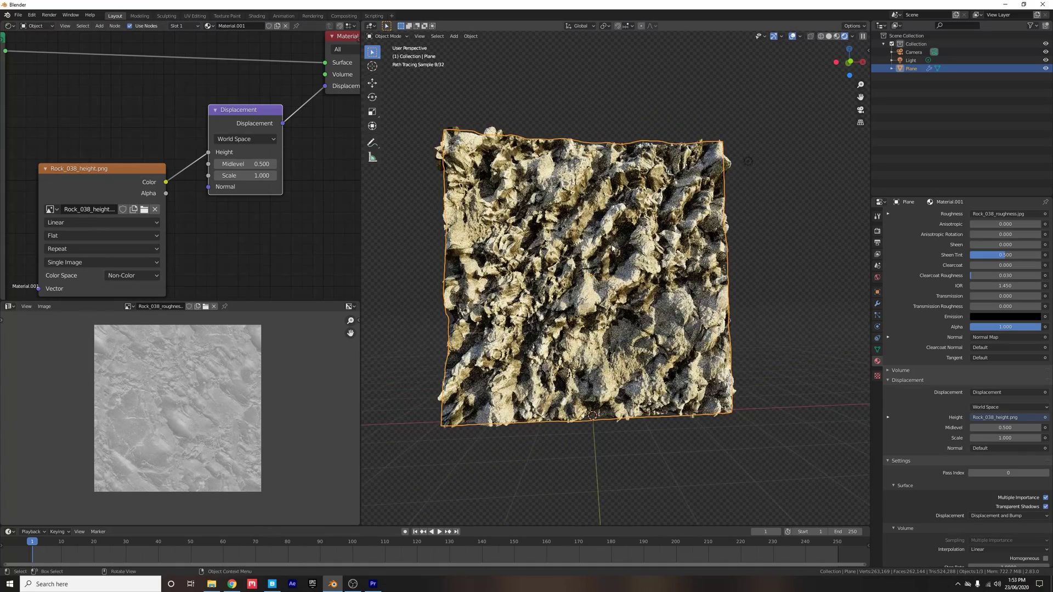
Lower the Displacement node's scale to 0.5 and finally 0.3, and check the displaced rock from several angles.
double_click(244, 176)
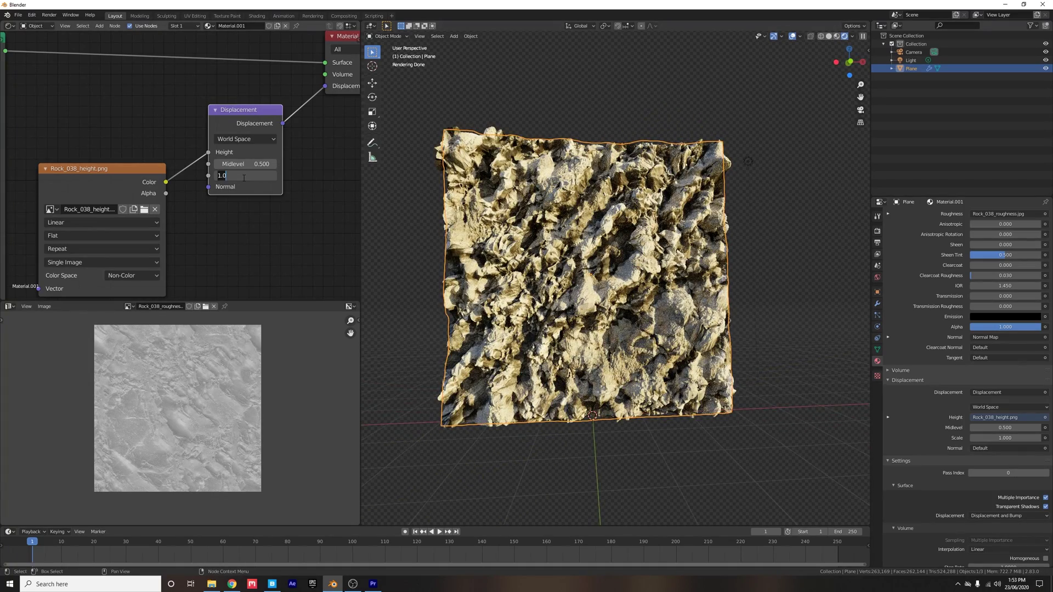
type("0.5")
key("Return")
double_click(242, 175)
key("BackSpace")
type("0.3")
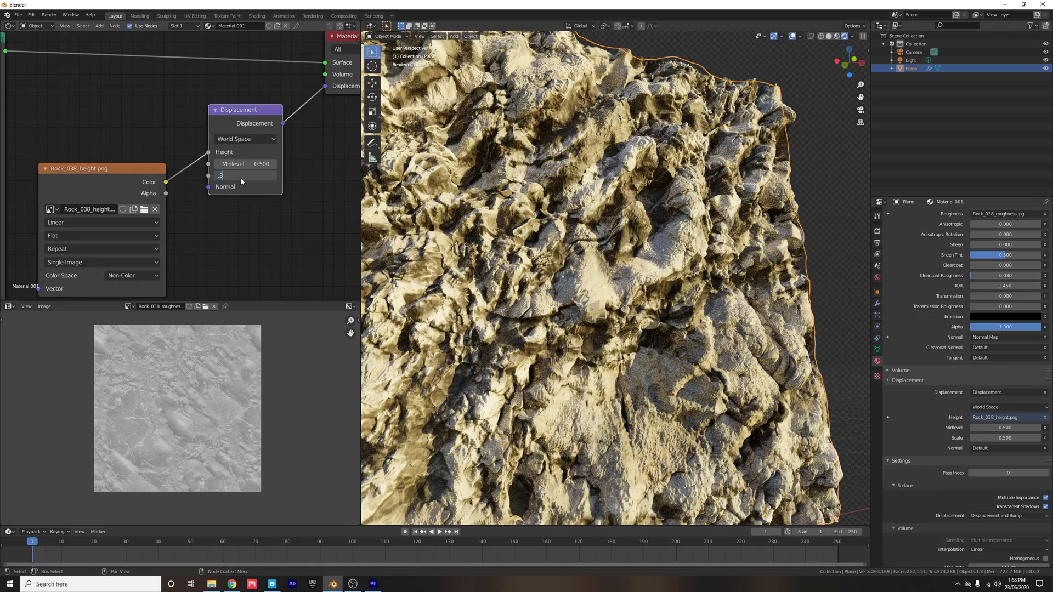
key("Return")
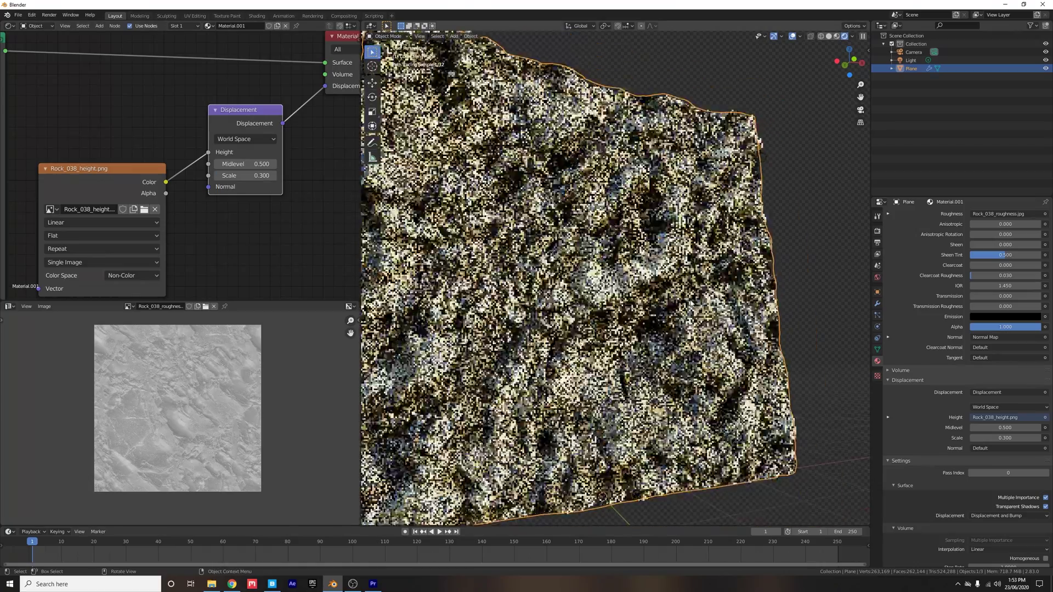
scroll(584, 286, "down", 3)
middle_click_drag(585, 286, 626, 306)
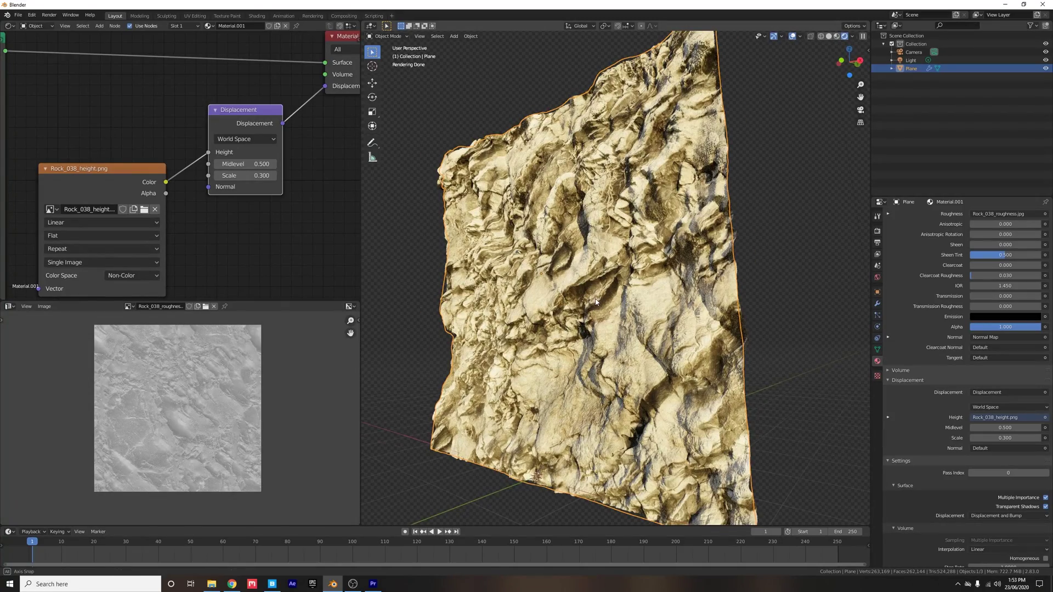
middle_click_drag(623, 301, 688, 150)
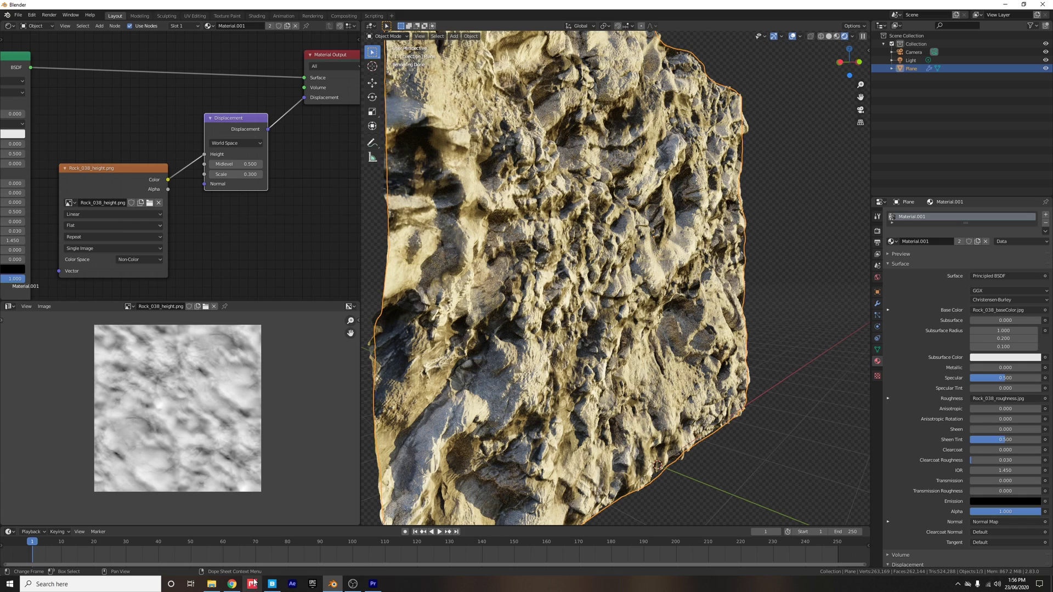
Switch to Quixel Bridge and browse the free assets for the Icelandic Rock Cliff surface.
left_click(271, 585)
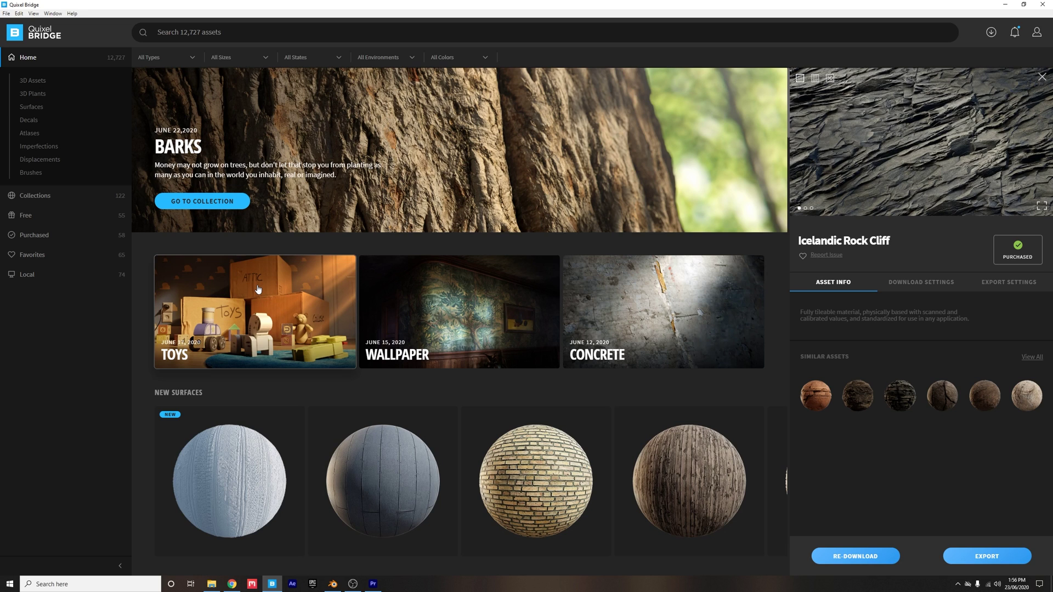
left_click(55, 222)
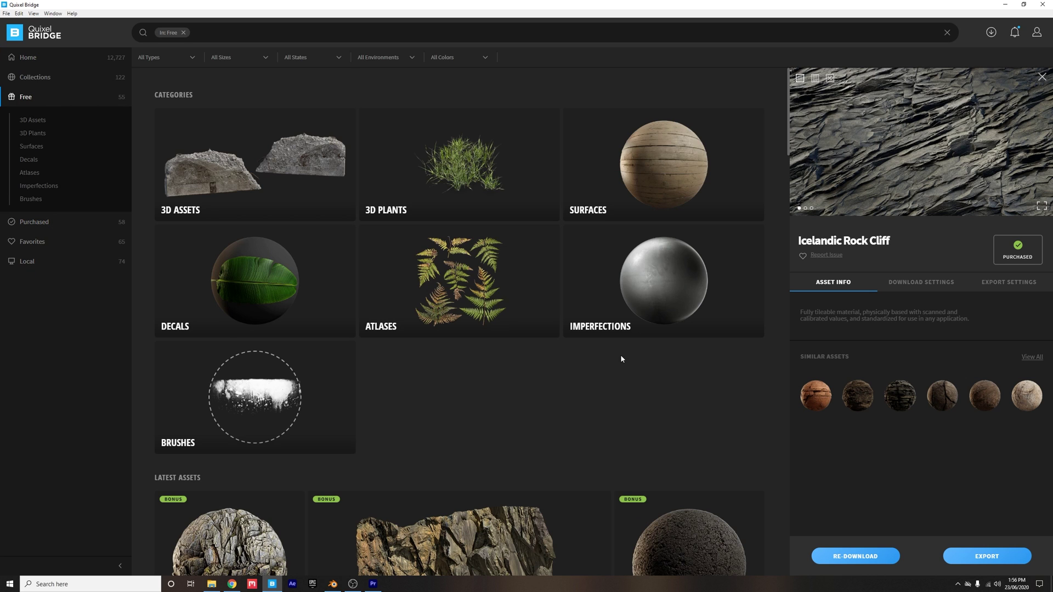
scroll(620, 354, "down", 15)
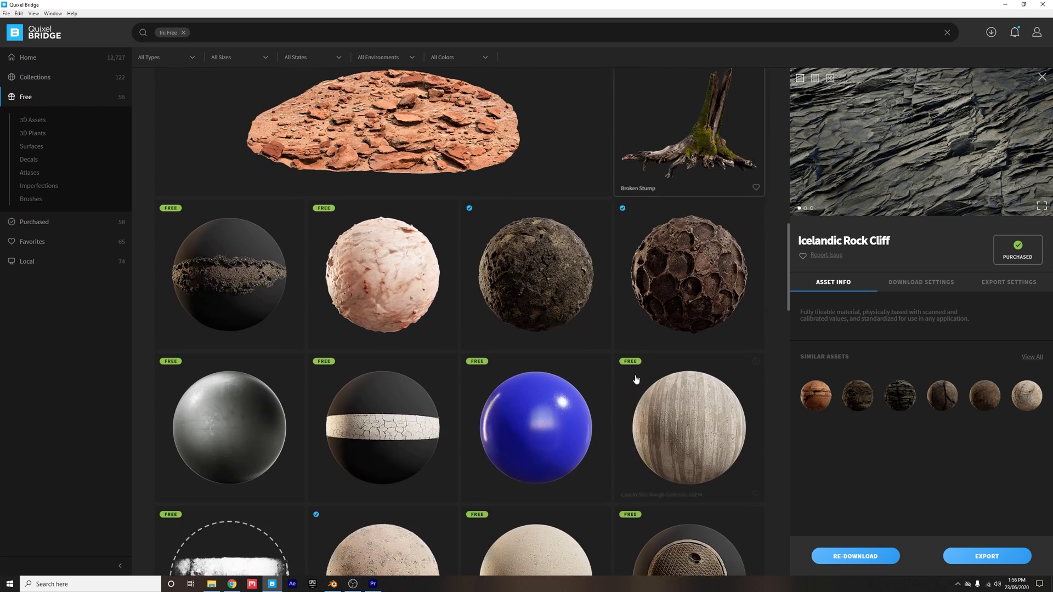
scroll(636, 379, "down", 12)
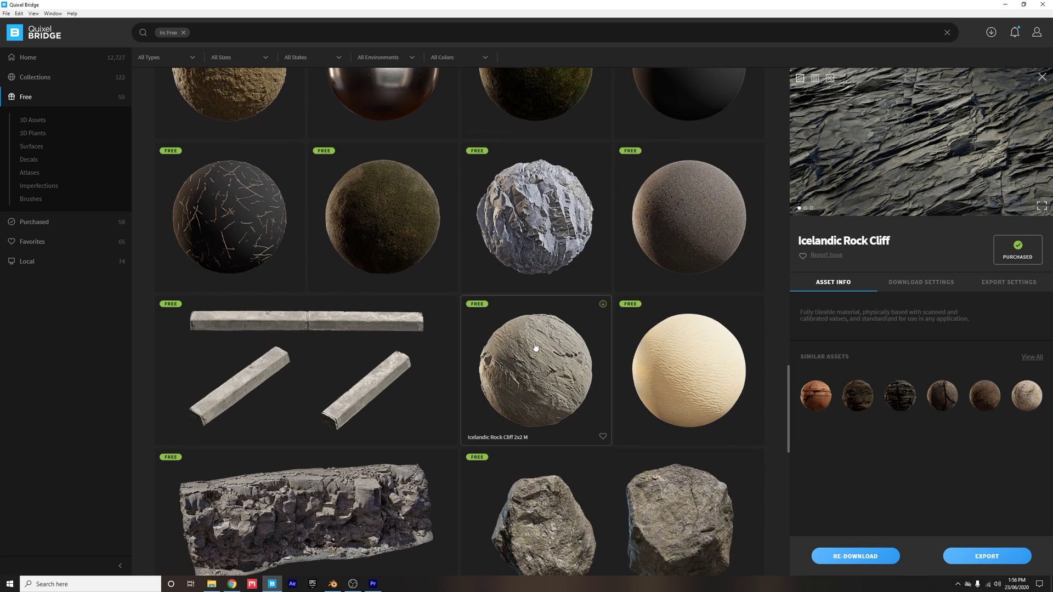
scroll(523, 267, "down", 4)
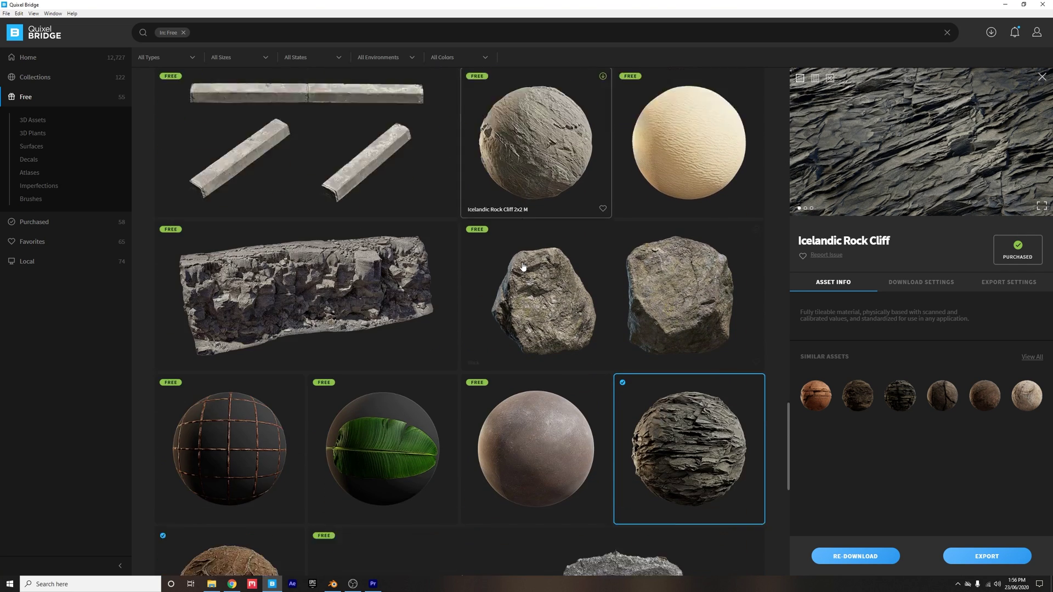
scroll(523, 267, "down", 3)
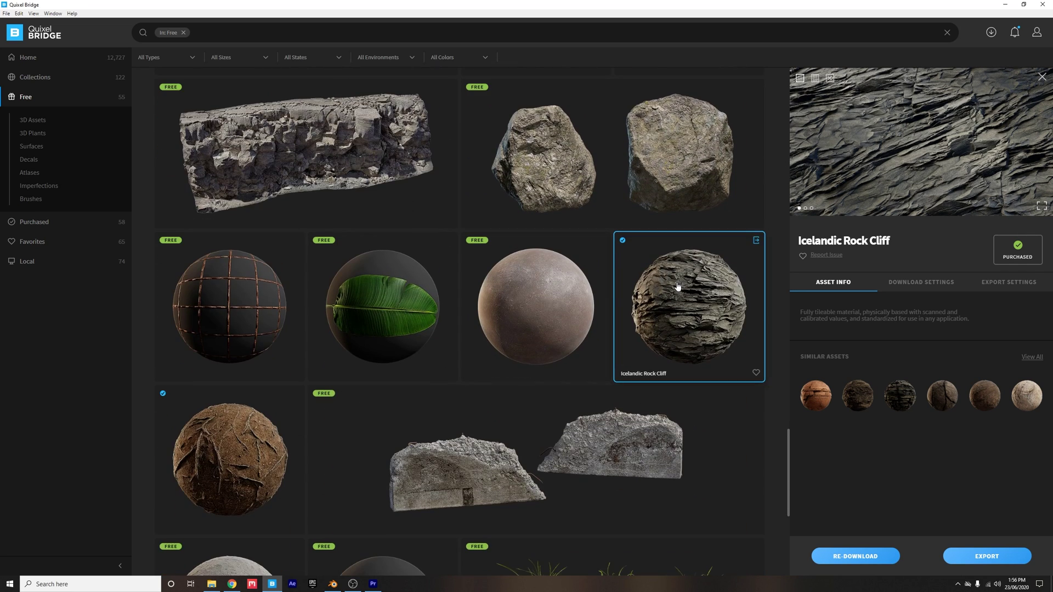
scroll(678, 285, "down", 2)
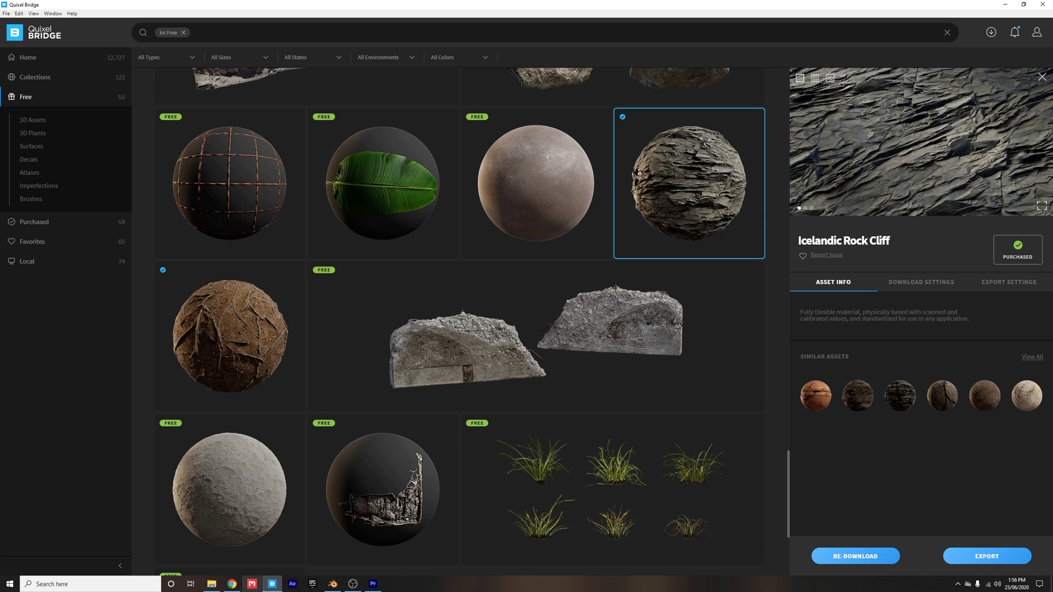
Switch back to Blender and assign the Icelandic_Rock_smokagcp material to the plane in place of Material.001.
left_click(332, 583)
left_click(6, 15)
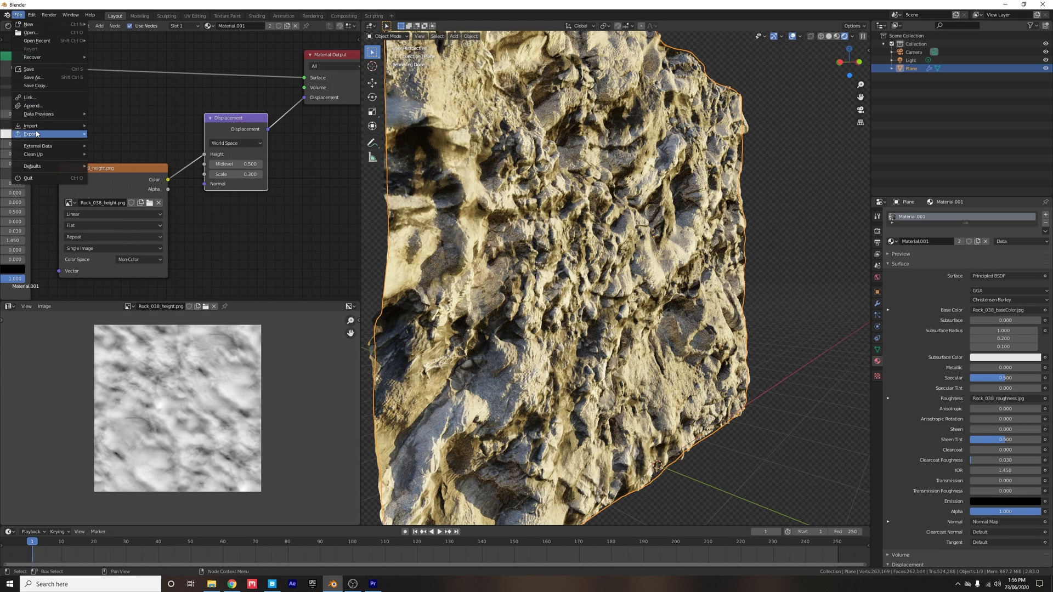
left_click(891, 242)
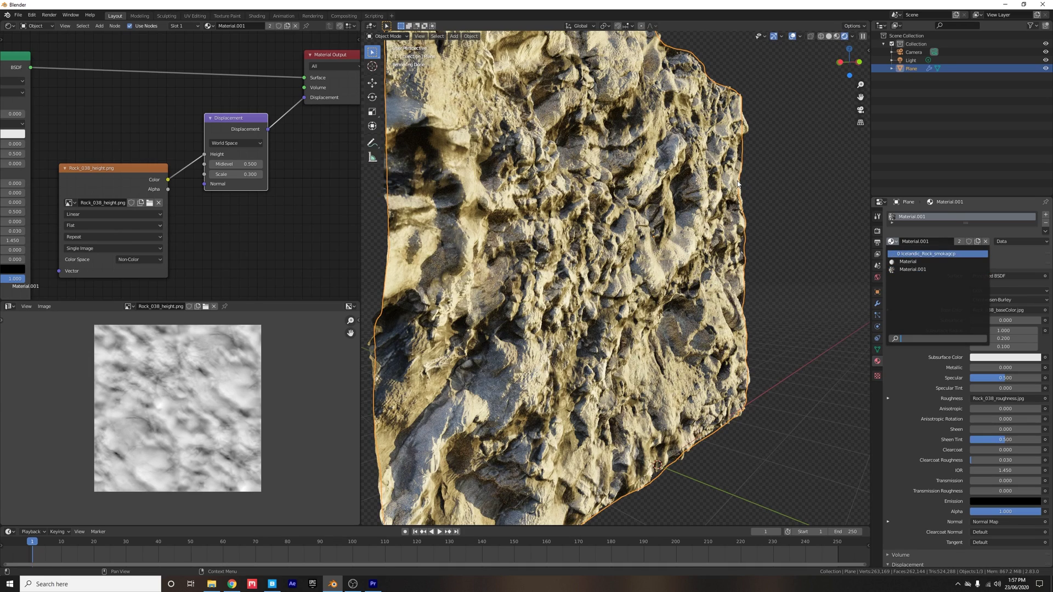
key("Return")
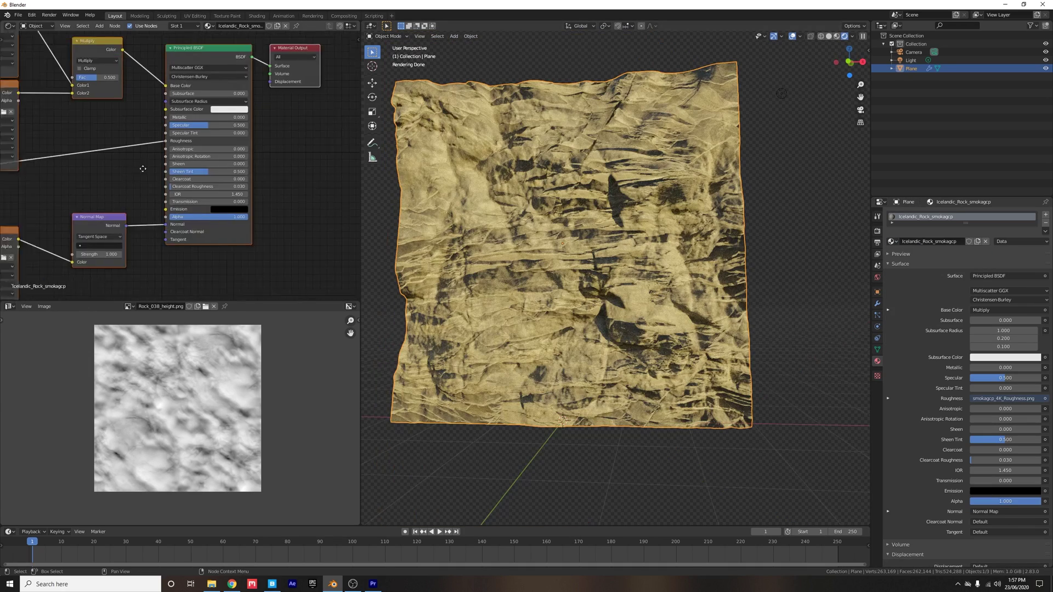
Connect the Texture Coordinate node's UV output to the Mapping node's Vector input in place of Generated.
scroll(120, 234, "up", 5)
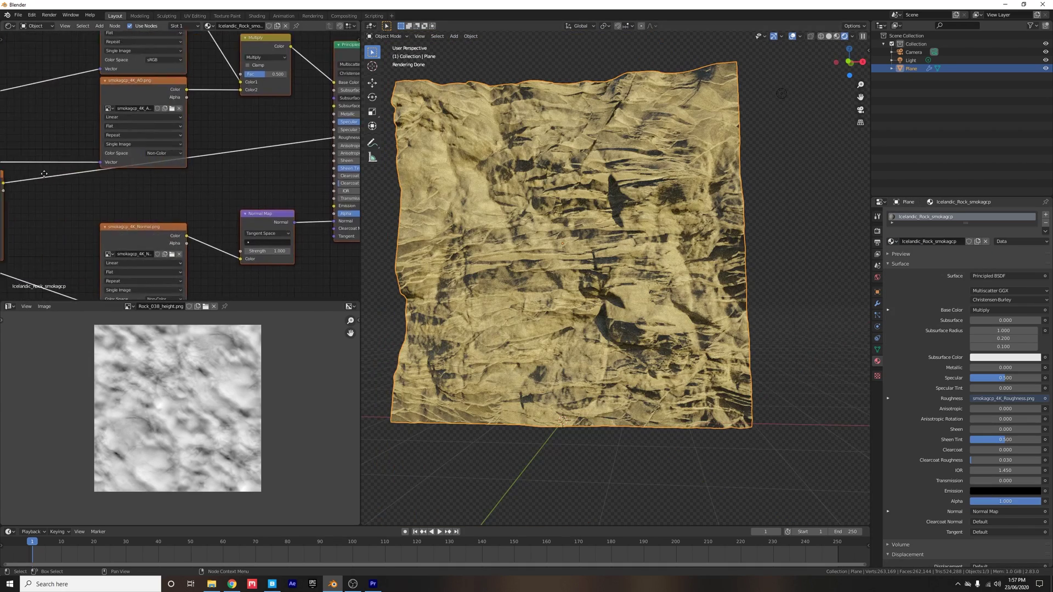
middle_click_drag(120, 235, 157, 212)
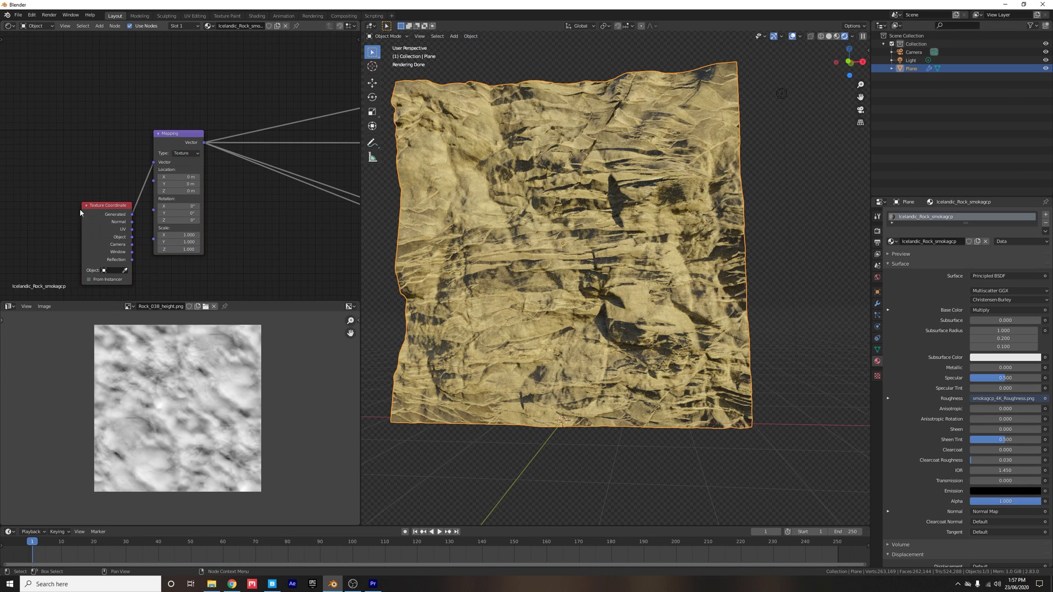
left_click_drag(135, 221, 150, 167)
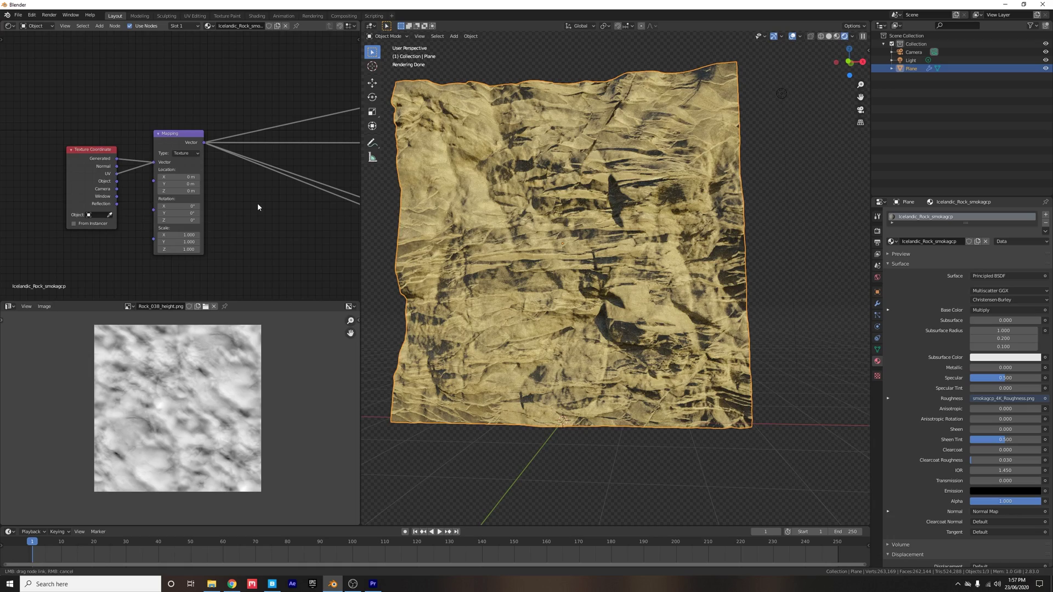
Move the Material Output node farther from the Principled BSDF and place a duplicate of the smokagcp_4K_Normal.png texture node between them.
middle_click_drag(265, 164, 94, 172)
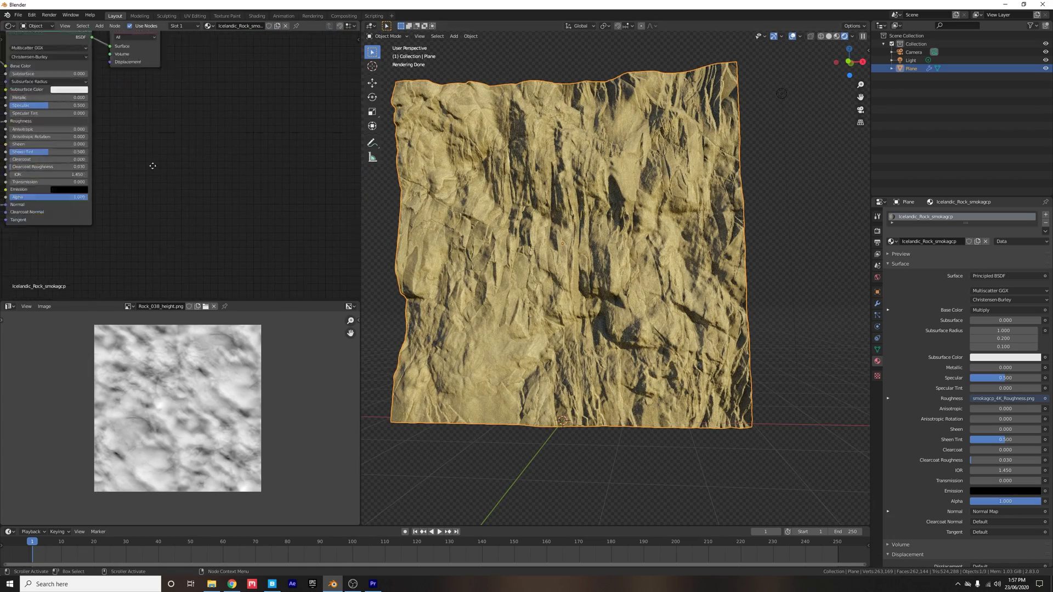
middle_click_drag(115, 85, 135, 164)
left_click_drag(112, 152, 300, 138)
scroll(32, 187, "down", 4)
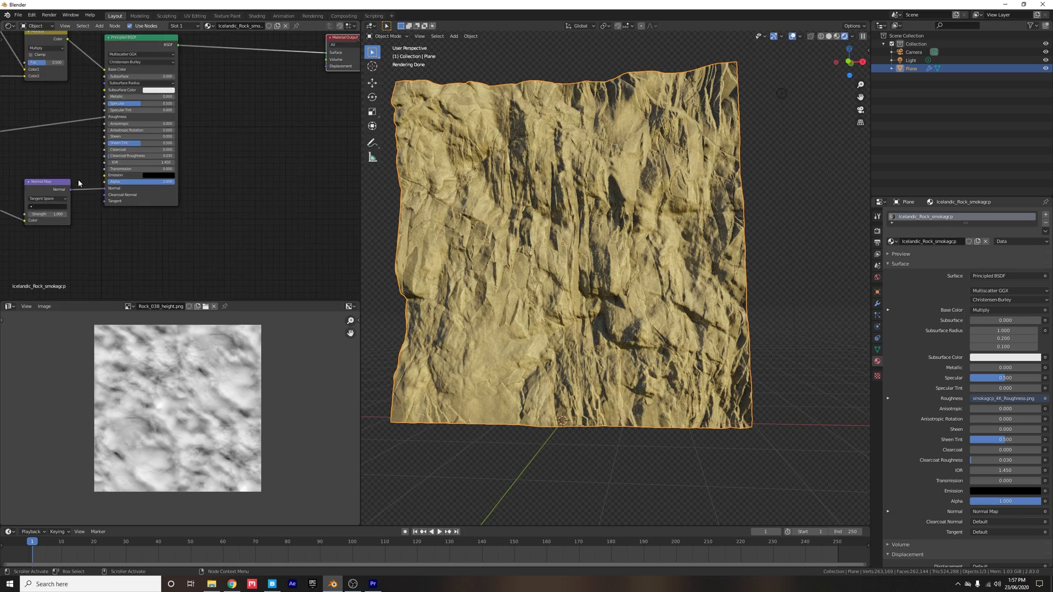
left_click_drag(32, 186, 230, 148)
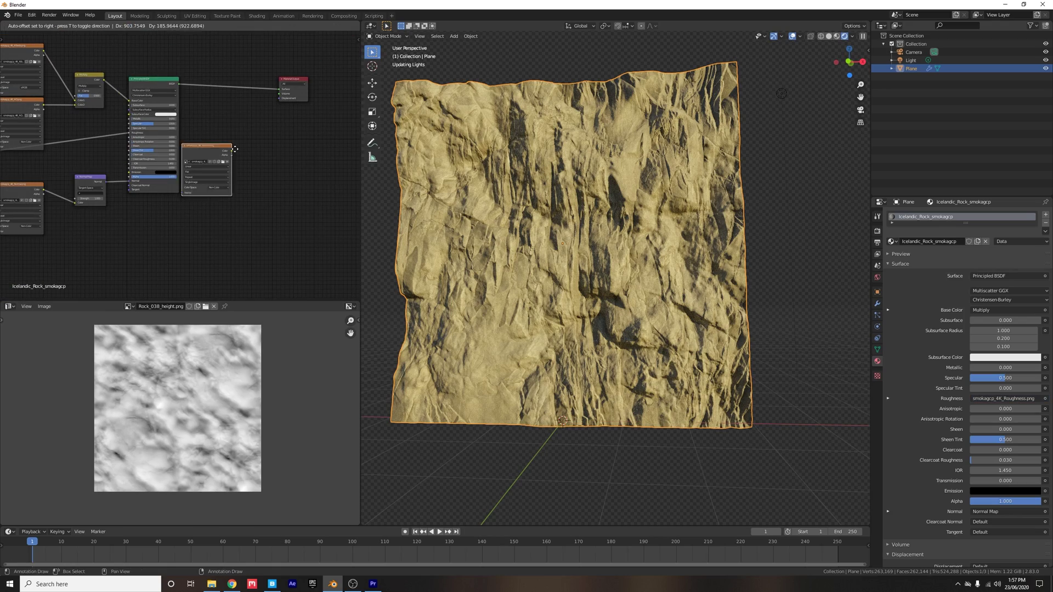
scroll(172, 176, "up", 2)
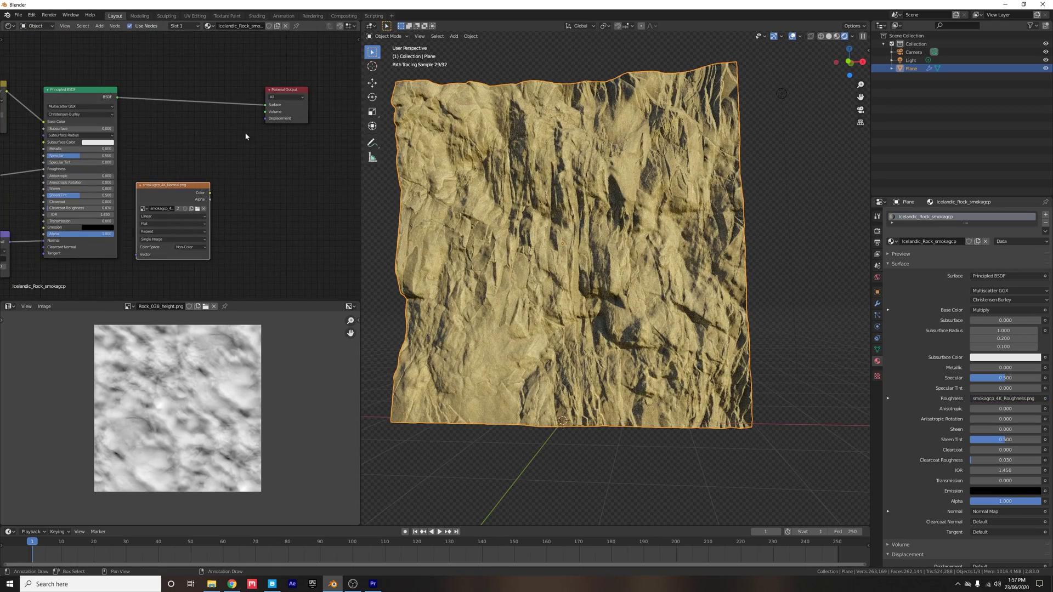
Link the duplicated texture's Color to the Material Output's Displacement input and insert a Displacement node on that link.
left_click_drag(210, 193, 265, 118)
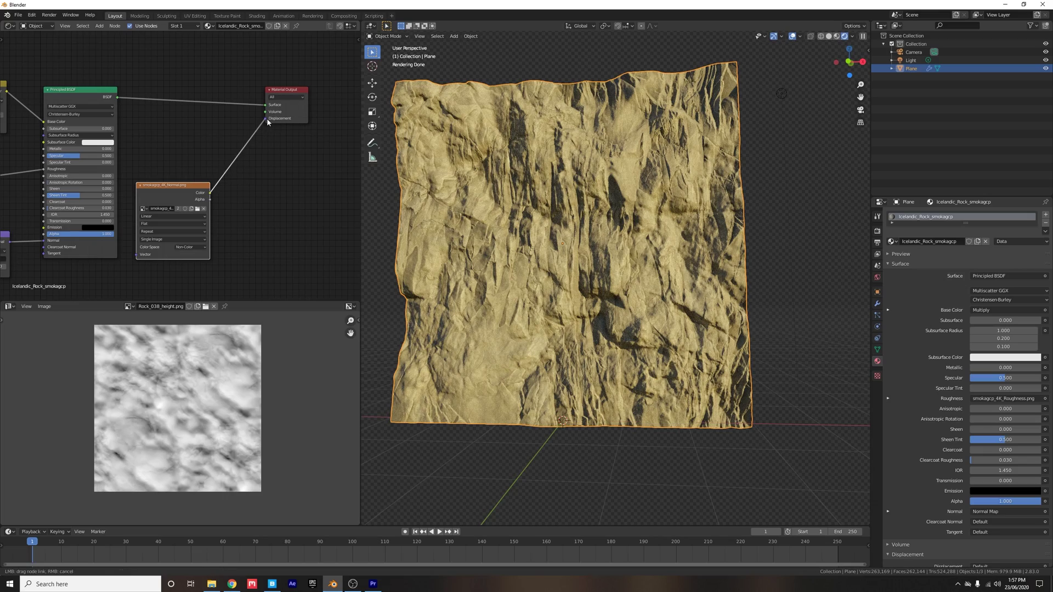
key("shift+a")
left_click(274, 169)
type("disp")
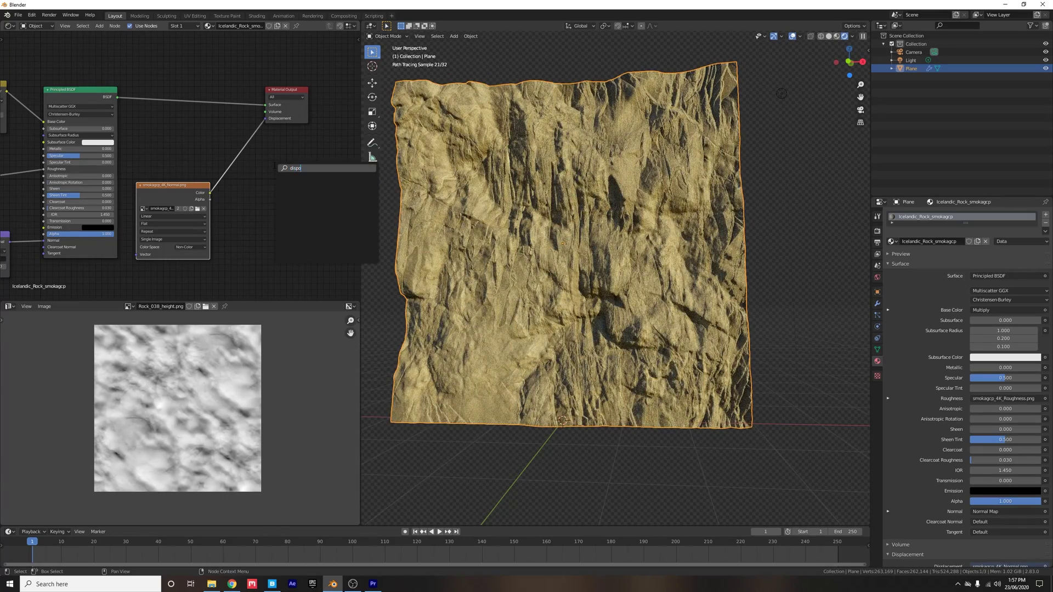
key("Return")
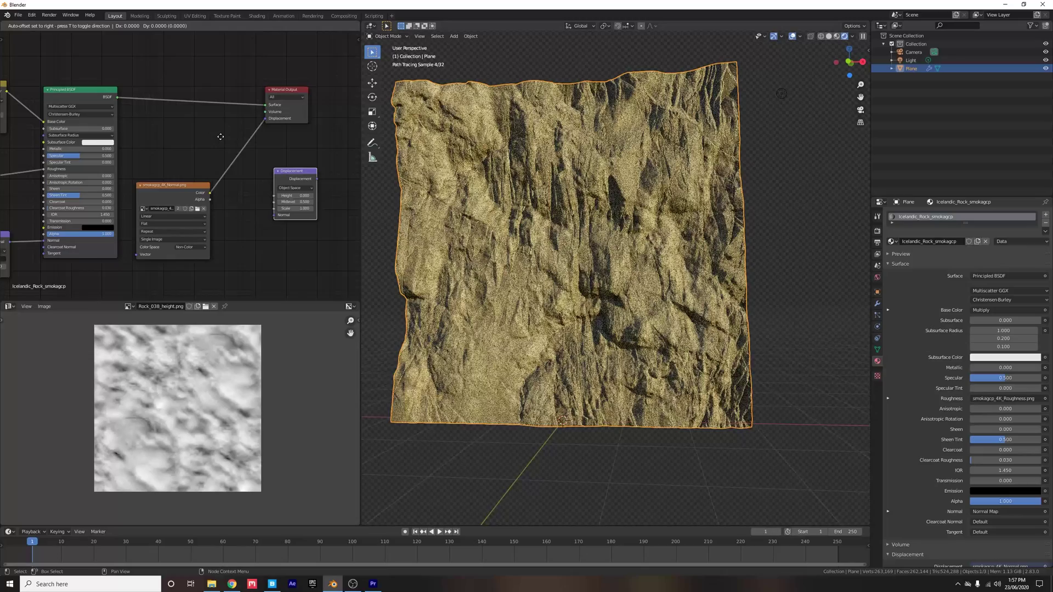
left_click(241, 142)
Load smokagcp_4K_Displacement.exr into the duplicated texture node and reroute its Color link from the Displacement node's Normal to its Height input.
left_click(198, 208)
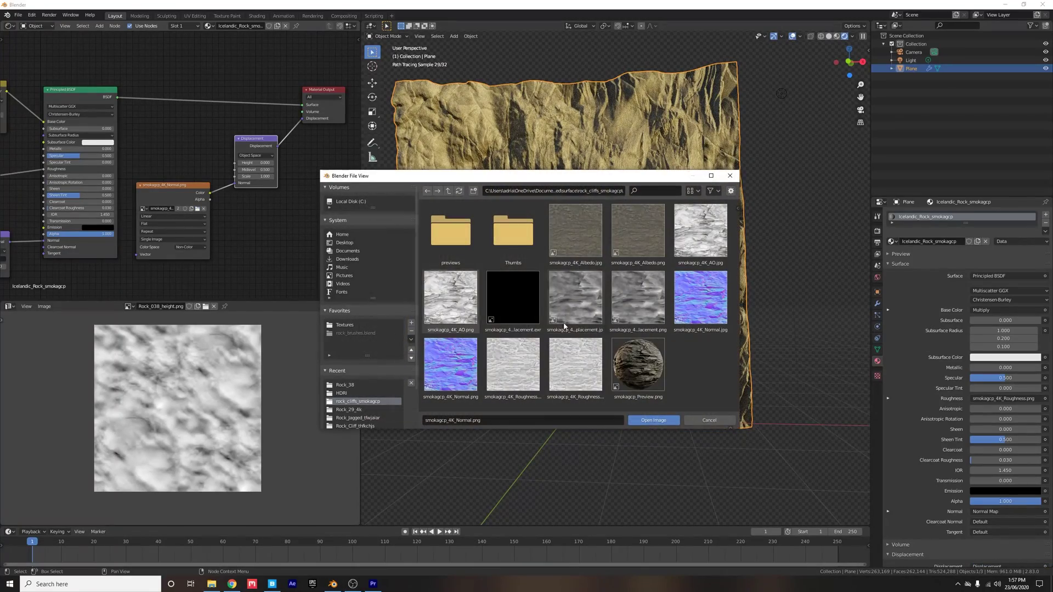
double_click(497, 297)
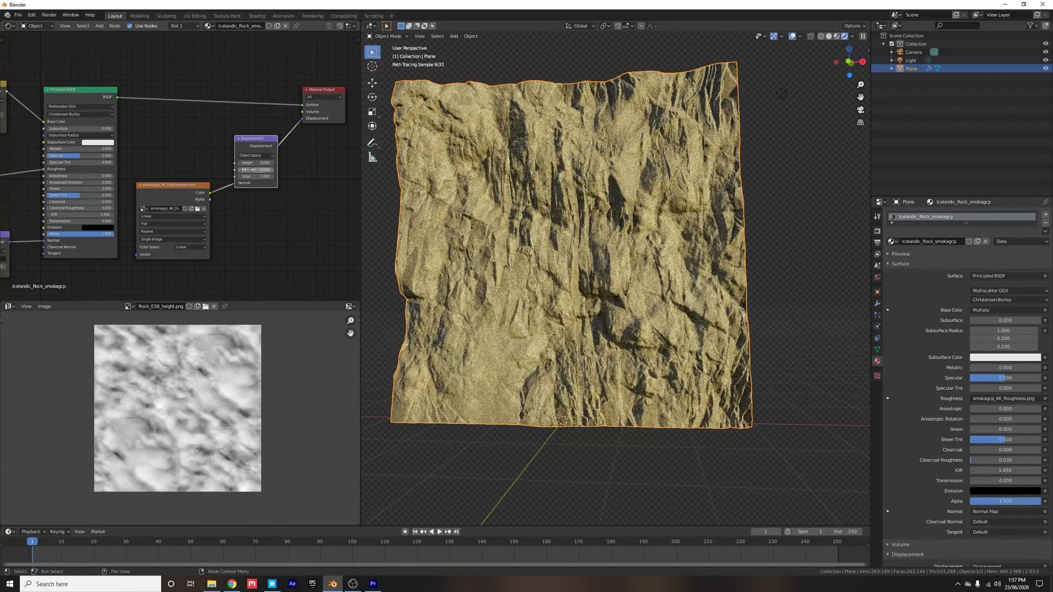
left_click_drag(235, 187, 235, 163)
Set the Displacement node's scale to 0.5 and its space to World Space.
double_click(250, 176)
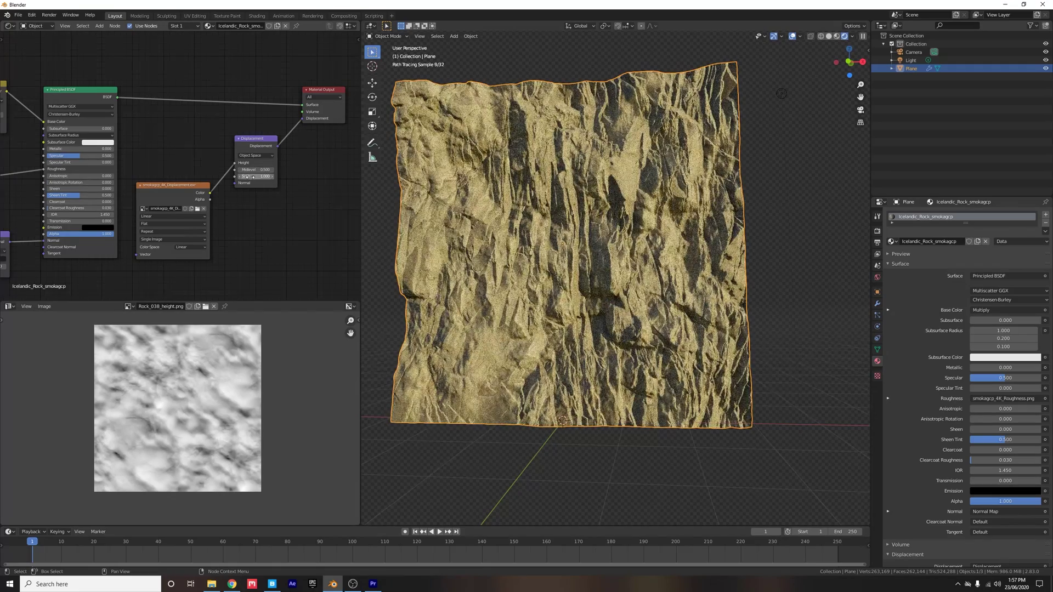
type("1.0")
key("BackSpace")
key("BackSpace")
key("BackSpace")
type("0.5")
key("Return")
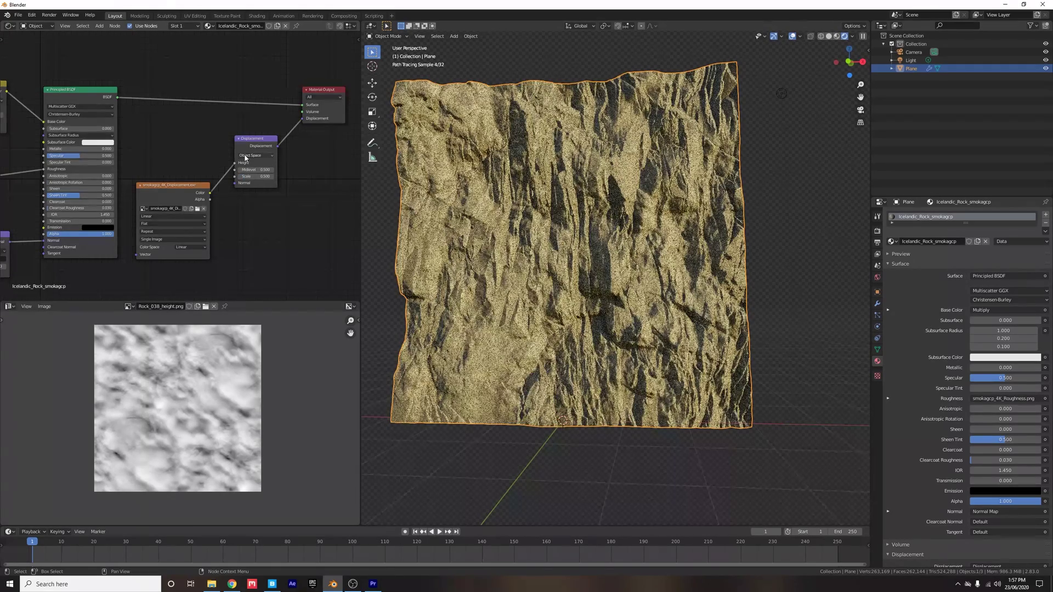
left_click(253, 156)
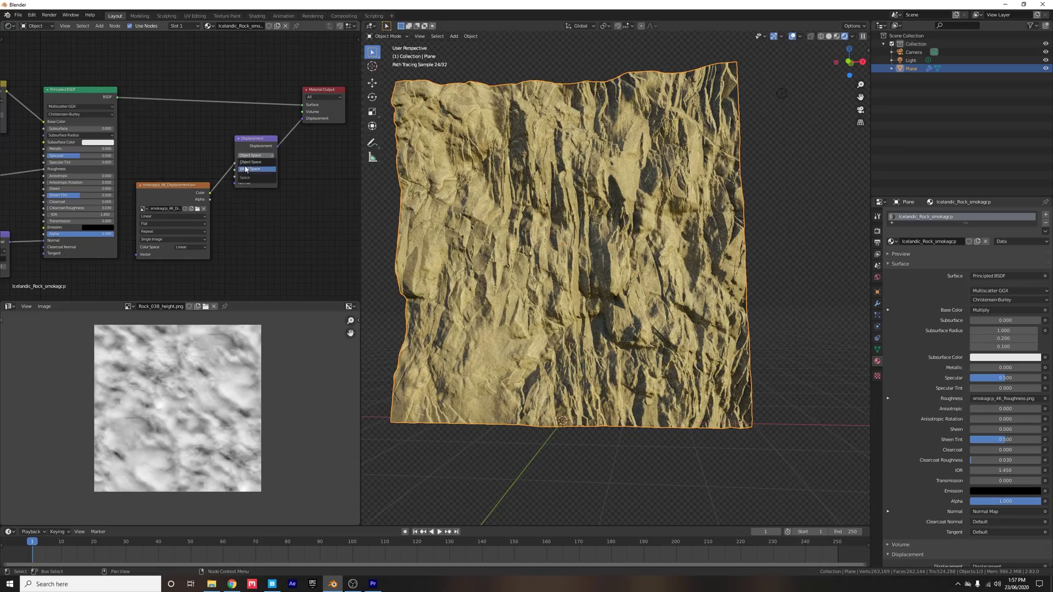
left_click(254, 168)
Set the Icelandic rock material's surface displacement method to Displacement and Bump, and view the rock from an angle.
scroll(955, 521, "down", 5)
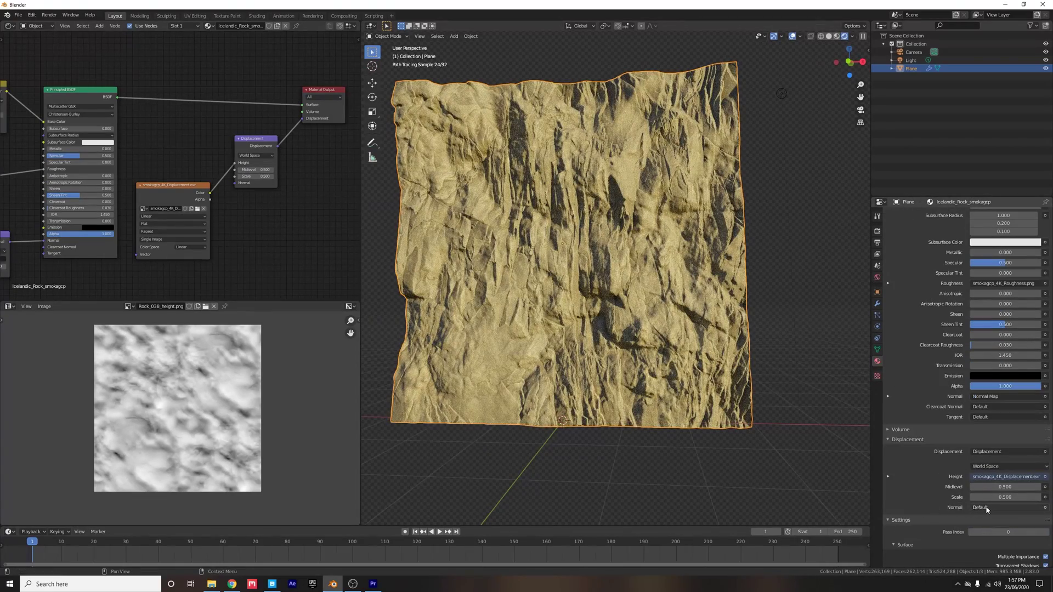
scroll(992, 547, "down", 2)
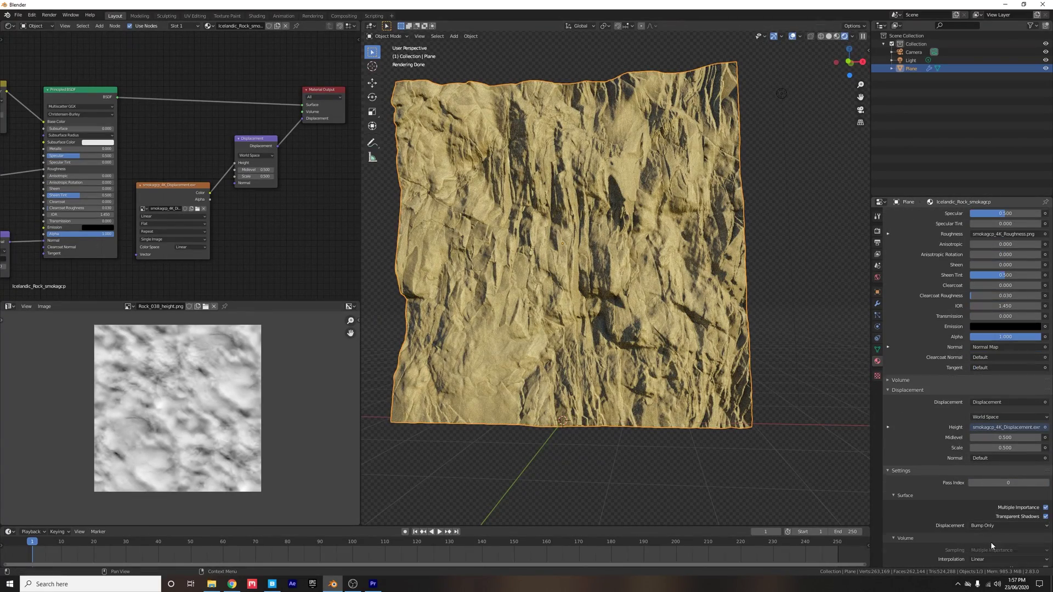
left_click(991, 526)
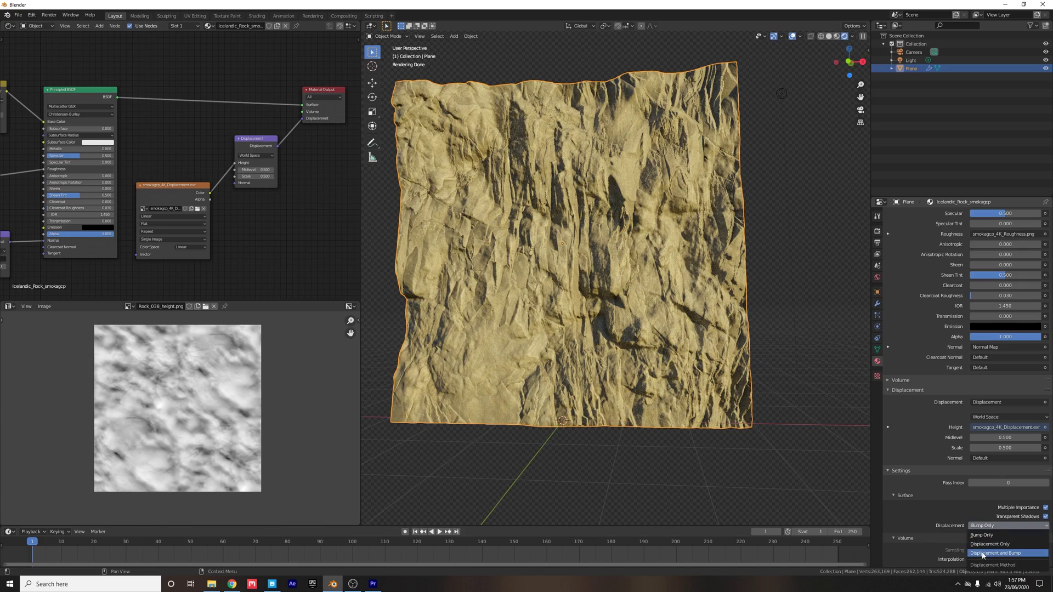
key("Return")
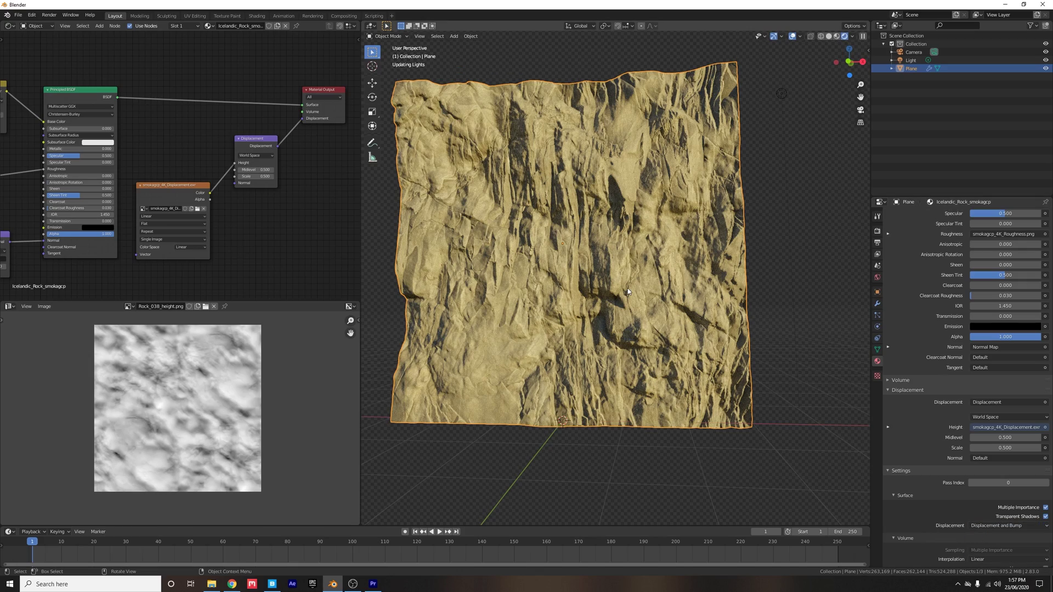
mouse_move(628, 291)
middle_mouse_down()
mouse_move(507, 246)
mouse_move(537, 252)
mouse_move(477, 258)
mouse_move(628, 274)
middle_mouse_up()
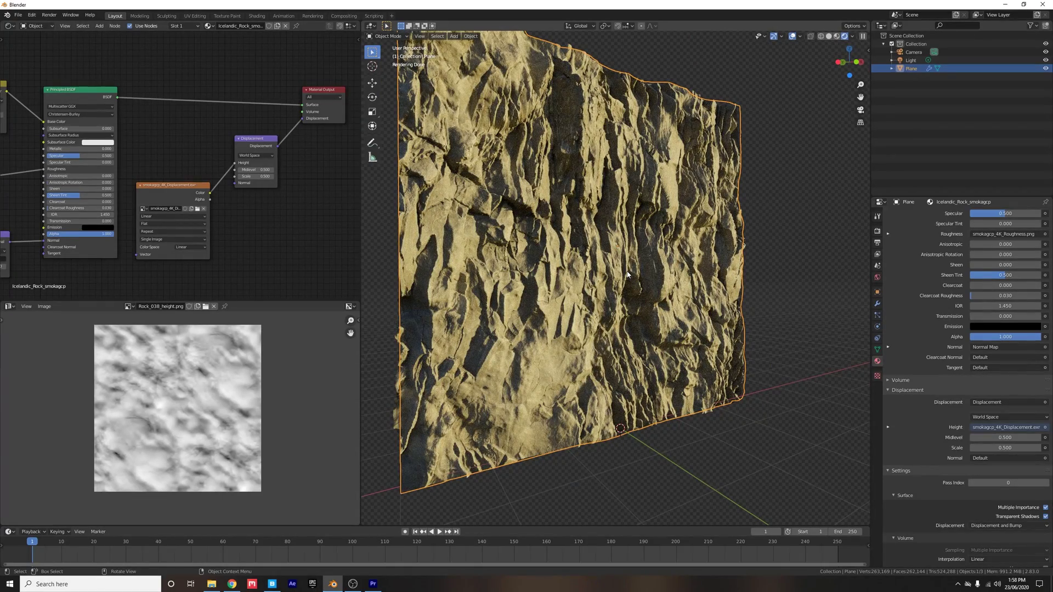
Search the add-on preferences for "node wr" and make sure the Node Wrangler add-on is enabled.
left_click(32, 15)
left_click(45, 135)
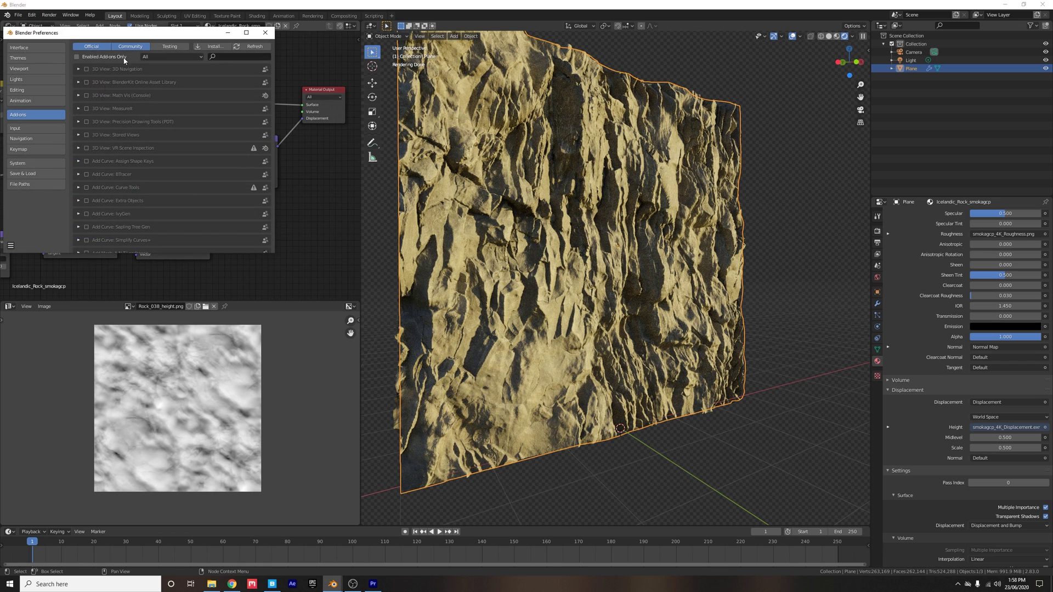
left_click(221, 58)
left_click(193, 75)
left_click(235, 58)
type("node wr")
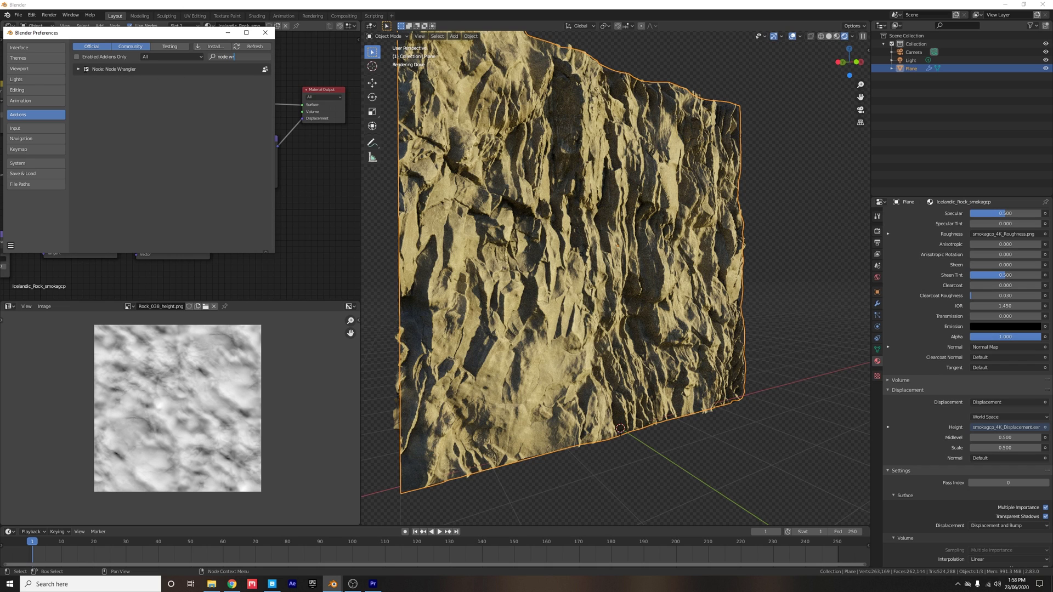
left_click(11, 245)
left_click(10, 245)
left_click(37, 224)
left_click(266, 32)
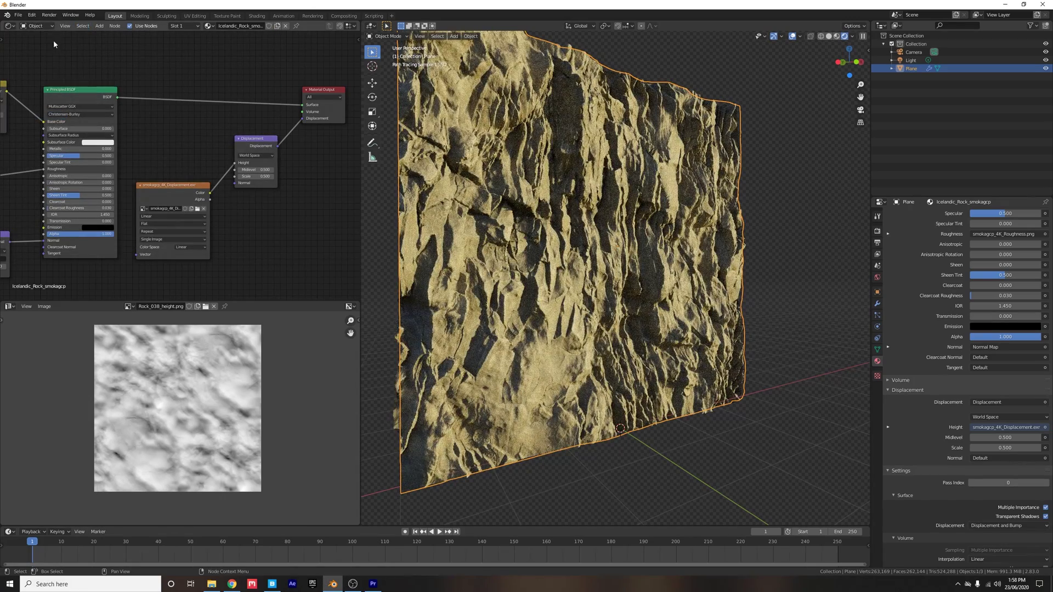
Show the World shader nodes and add Mapping and Texture Coordinate nodes to the spruit_sunrise environment texture.
left_click(35, 27)
left_click(36, 44)
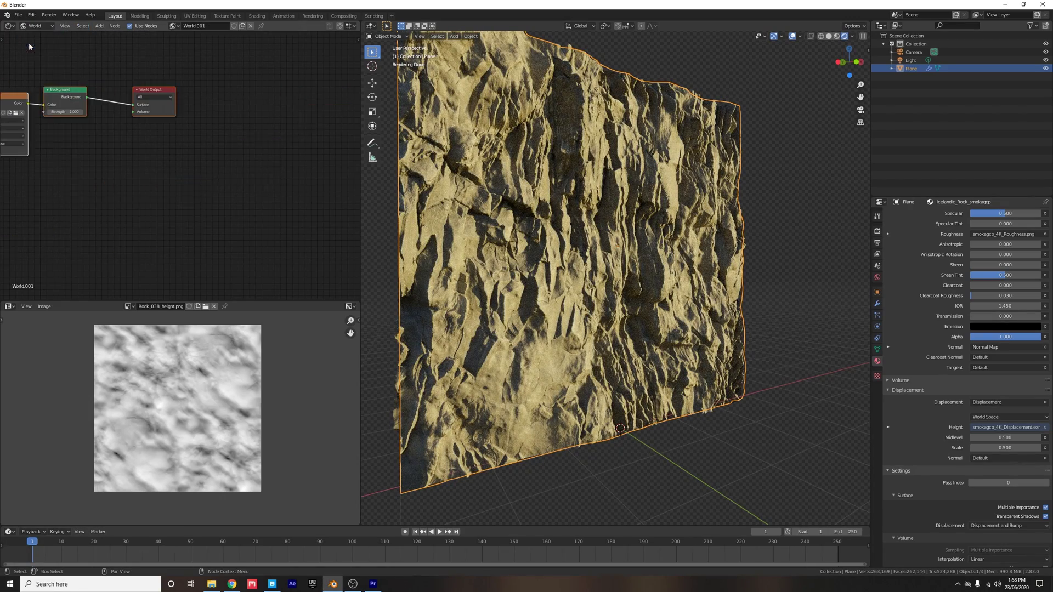
scroll(136, 132, "up", 3)
middle_click_drag(134, 96, 163, 120)
key("g")
left_click(153, 112)
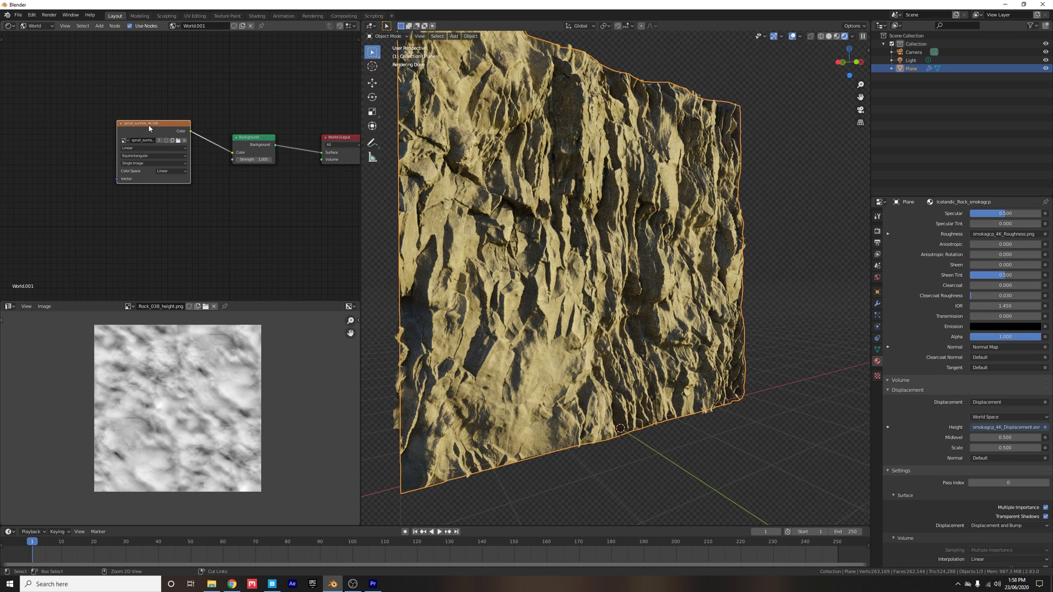
key("ctrl+t")
scroll(212, 133, "left", 5, "ctrl")
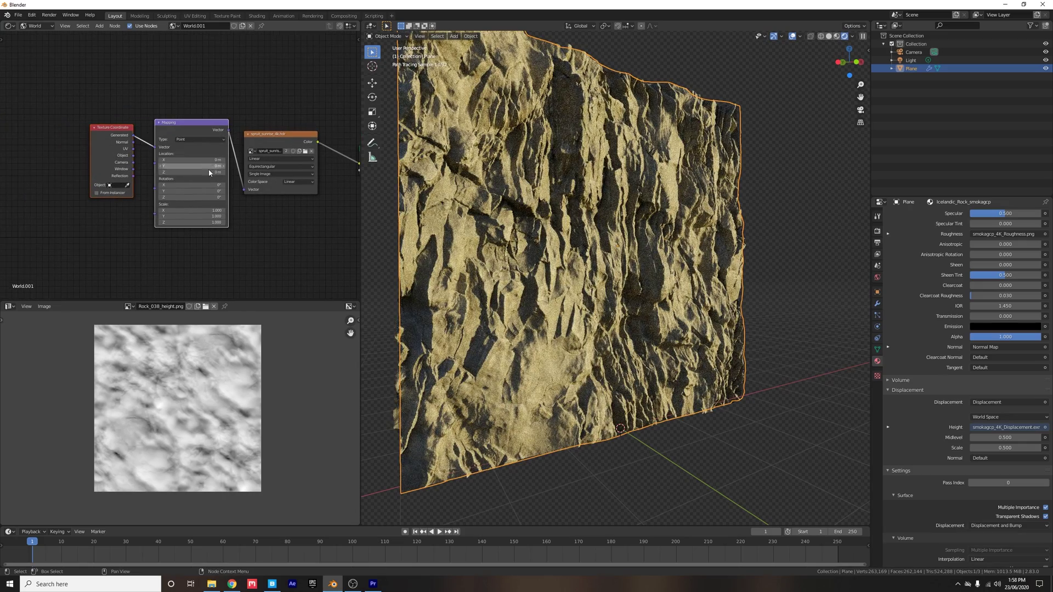
Rotate the HDRI lighting by setting the Mapping node's Z rotation to about 146°, and inspect the rock up close.
middle_click_drag(202, 207, 169, 177)
left_click_drag(159, 167, 191, 166)
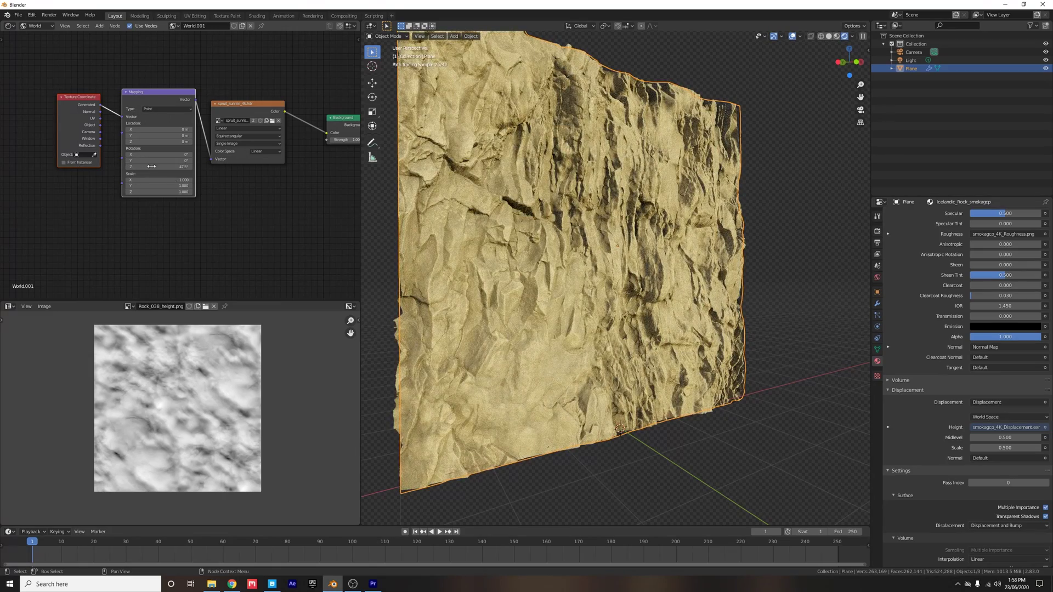
left_click_drag(159, 166, 204, 166)
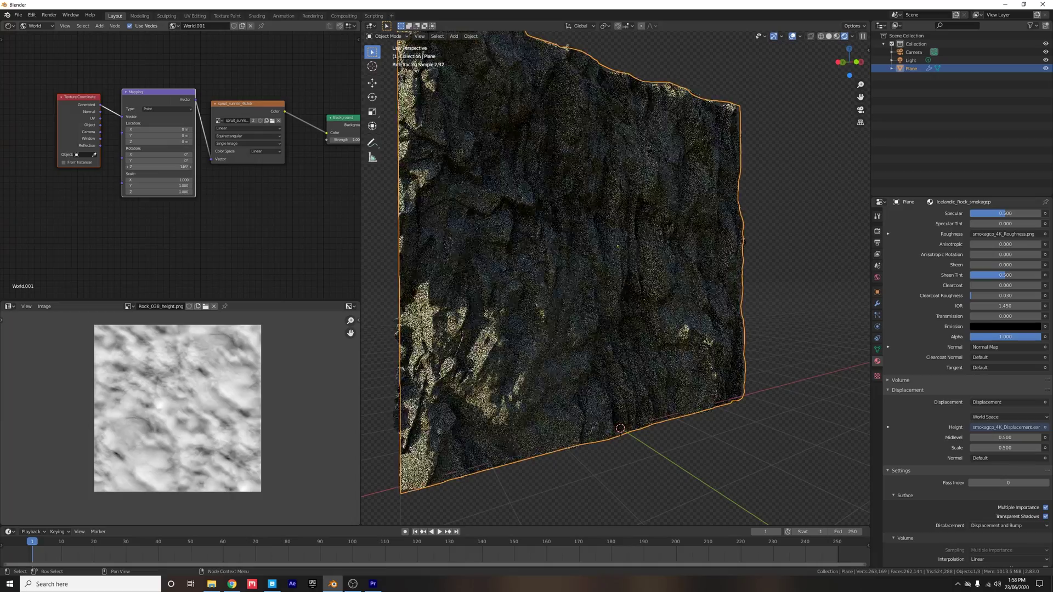
mouse_move(647, 259)
middle_mouse_down()
mouse_move(528, 266)
mouse_move(524, 222)
mouse_move(574, 245)
mouse_move(555, 245)
mouse_move(630, 244)
mouse_move(584, 248)
middle_mouse_up()
scroll(528, 262, "up", 3)
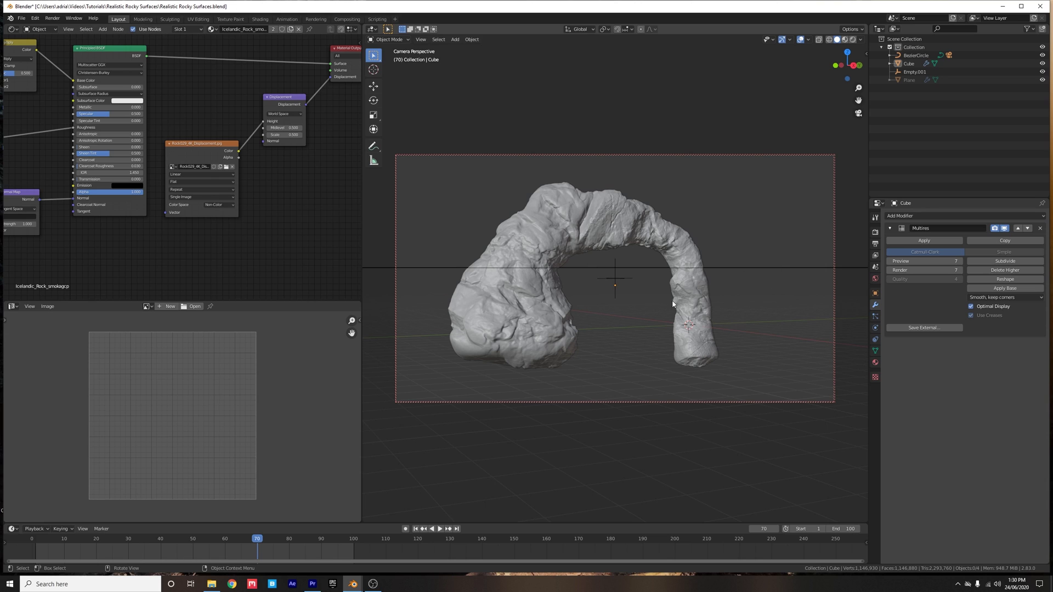
Set the rock arch's Multires modifier to 3 for both the Preview and Render levels.
left_click(923, 262)
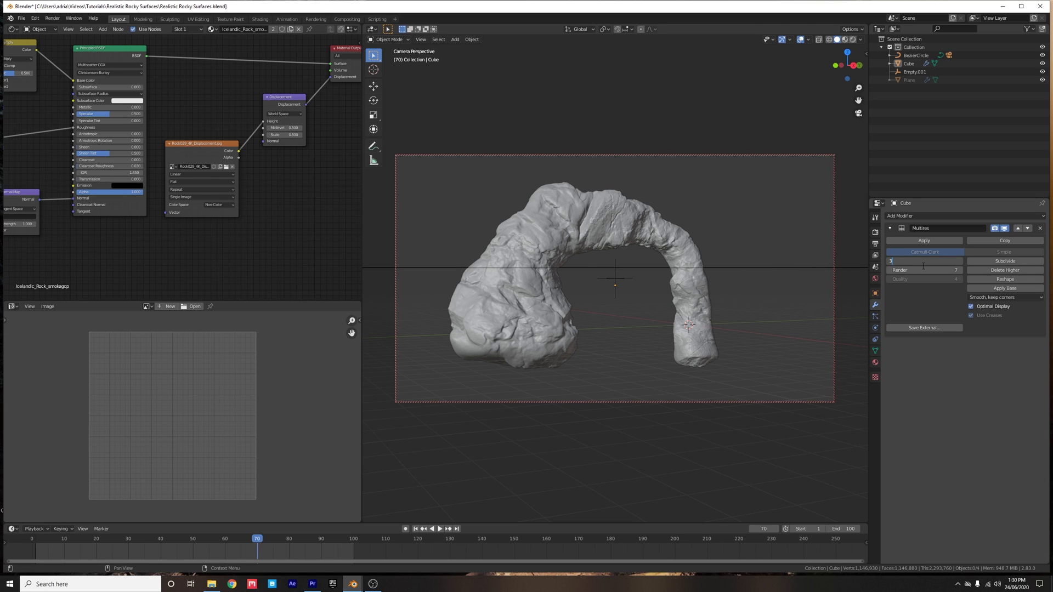
key("Return")
left_click(914, 270)
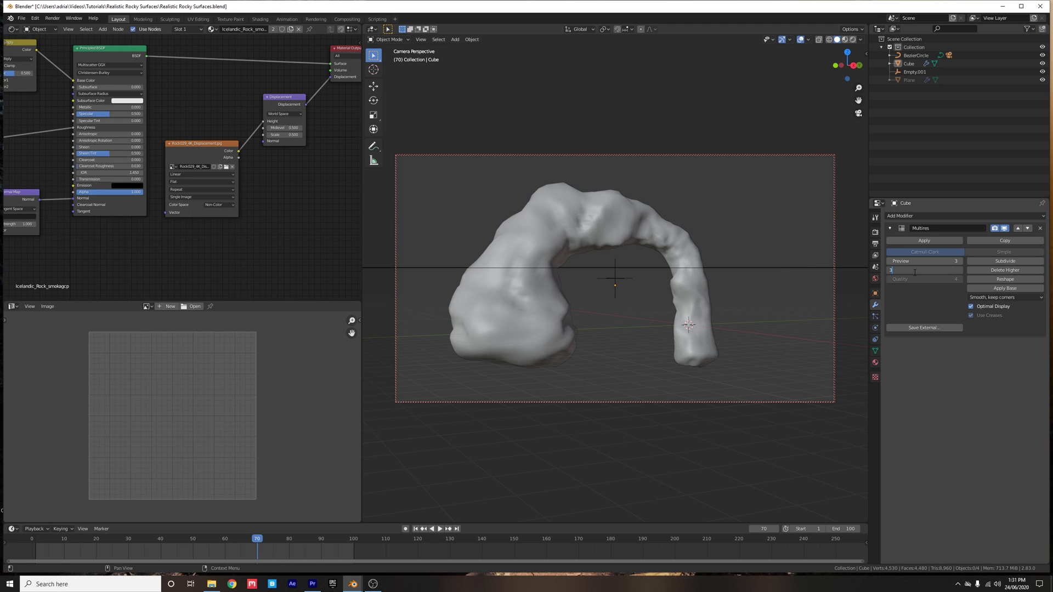
key("Return")
Select the rock arch and display the camera view in rendered shading with the viewport overlays hidden.
left_click(616, 305)
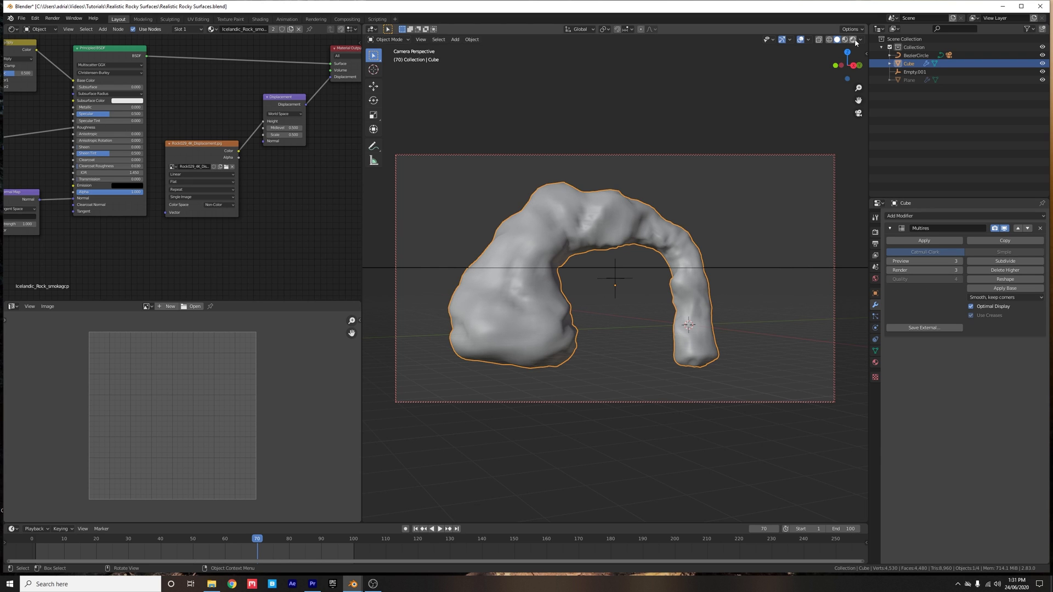
left_click(853, 40)
left_click(791, 40)
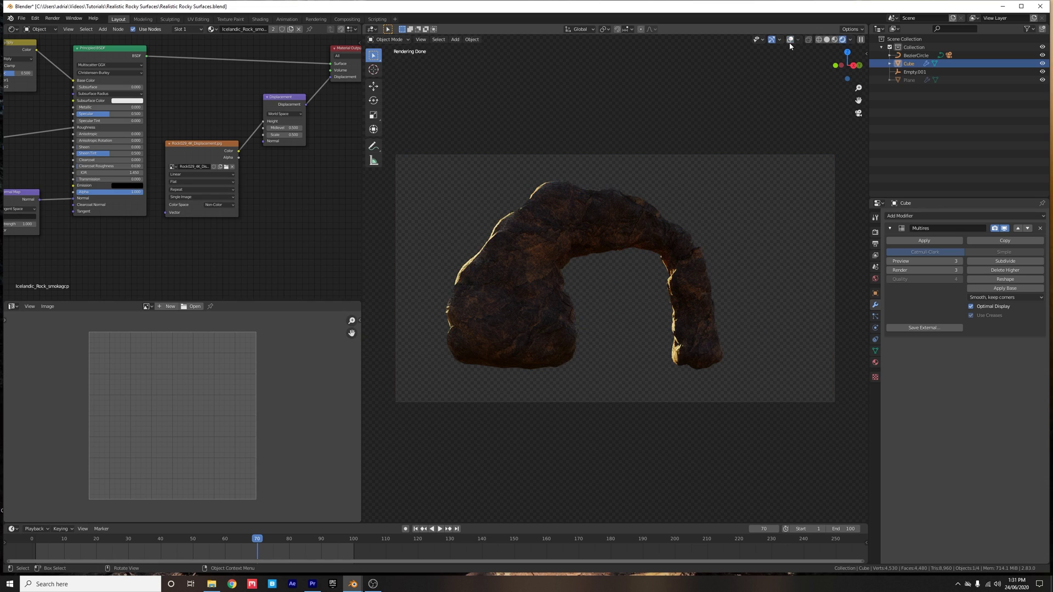